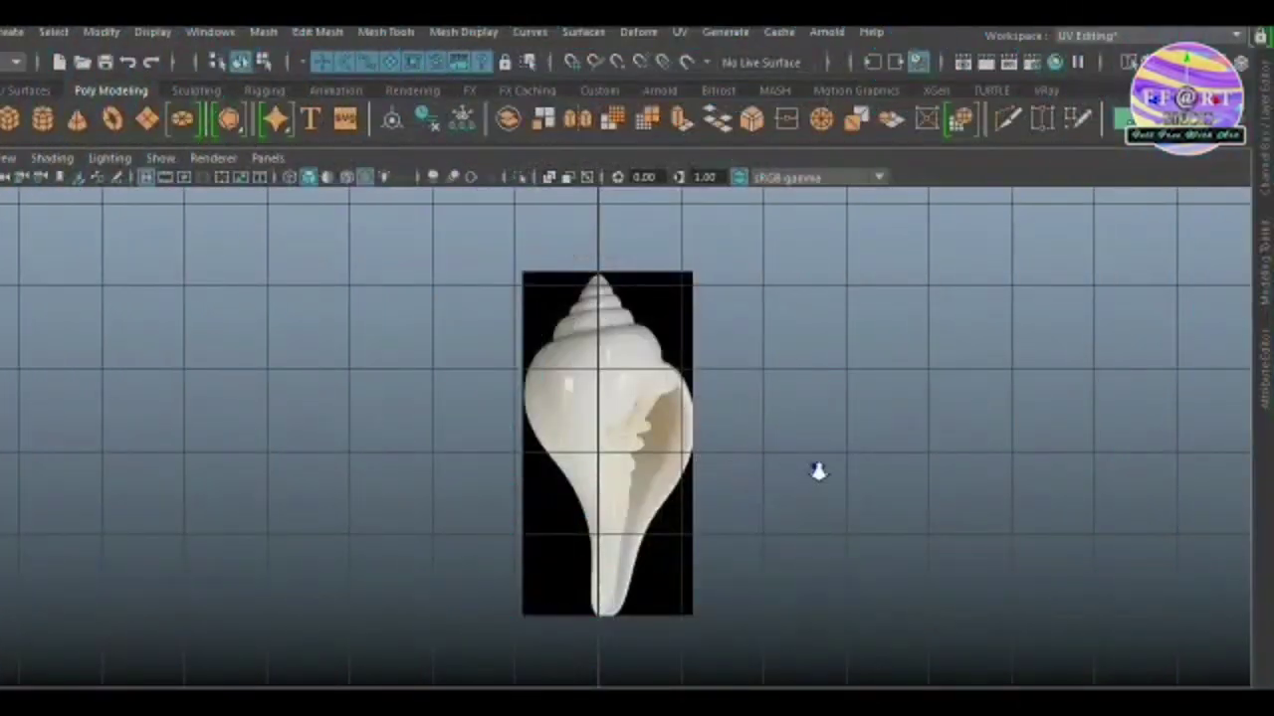
- Zoom the front view in on the conch shell reference image plane
{"action": "scroll", "coordinate": [862, 518], "scroll_direction": "up", "scroll_amount": 2}
{"action": "scroll", "coordinate": [816, 427], "scroll_direction": "up", "scroll_amount": 2}
{"action": "scroll", "coordinate": [862, 454], "scroll_direction": "up", "scroll_amount": 3}
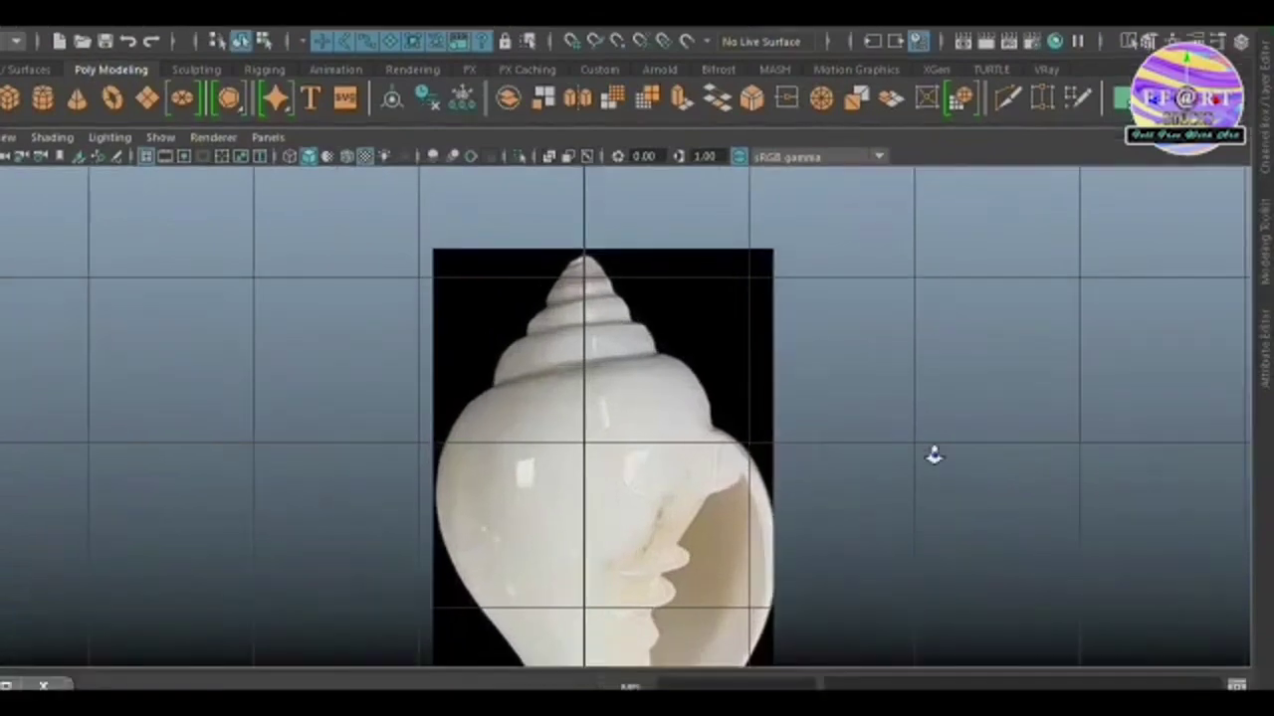
{"action": "scroll", "coordinate": [825, 355], "scroll_direction": "up", "scroll_amount": 2}
{"action": "scroll", "coordinate": [961, 407], "scroll_direction": "up", "scroll_amount": 3}
{"action": "scroll", "coordinate": [1013, 465], "scroll_direction": "up", "scroll_amount": 1}
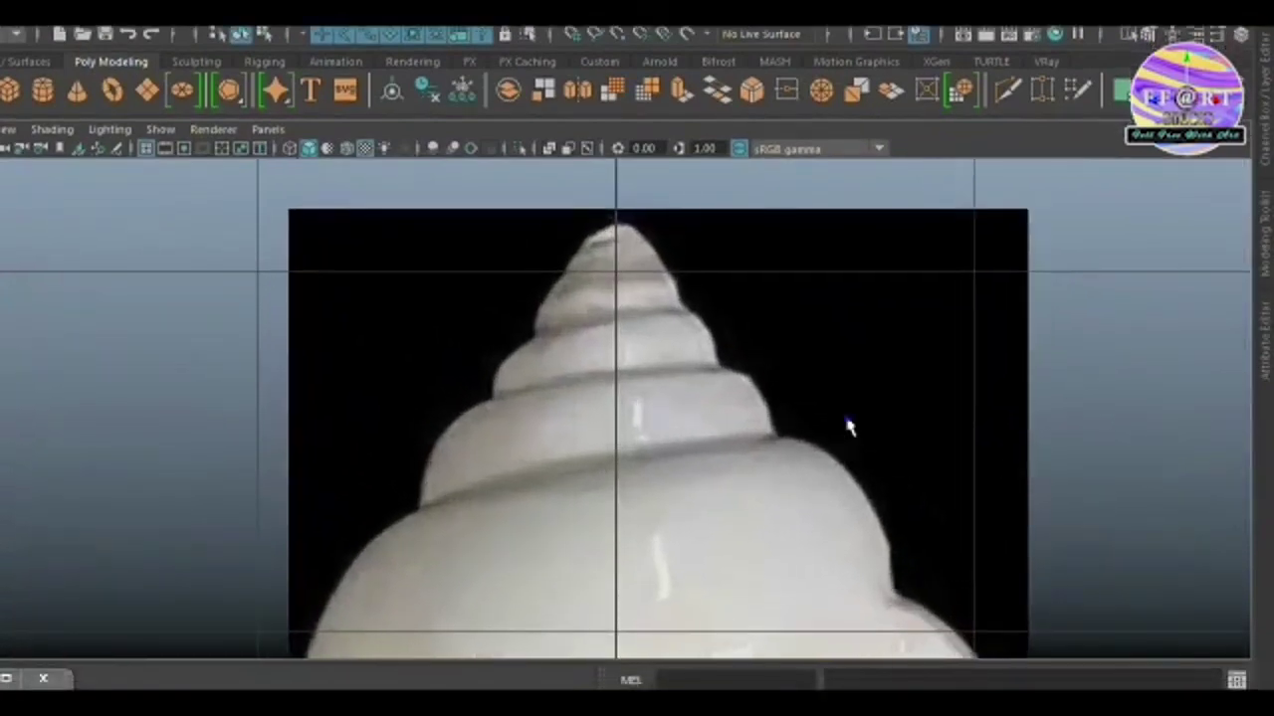
{"action": "scroll", "coordinate": [796, 408], "scroll_direction": "up", "scroll_amount": 1}
- Draw a curve down the right-hand edge of the spire's whorls and finish it
{"action": "left_click", "coordinate": [91, 91]}
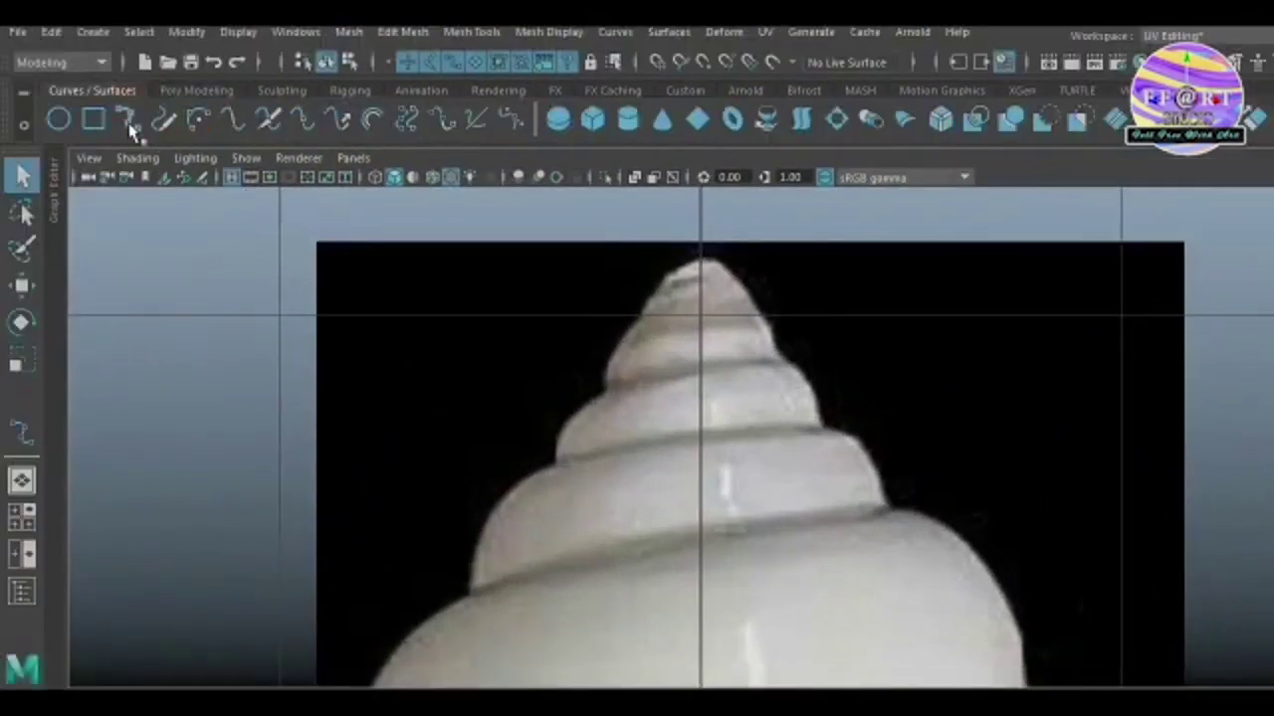
{"action": "left_click", "coordinate": [126, 120]}
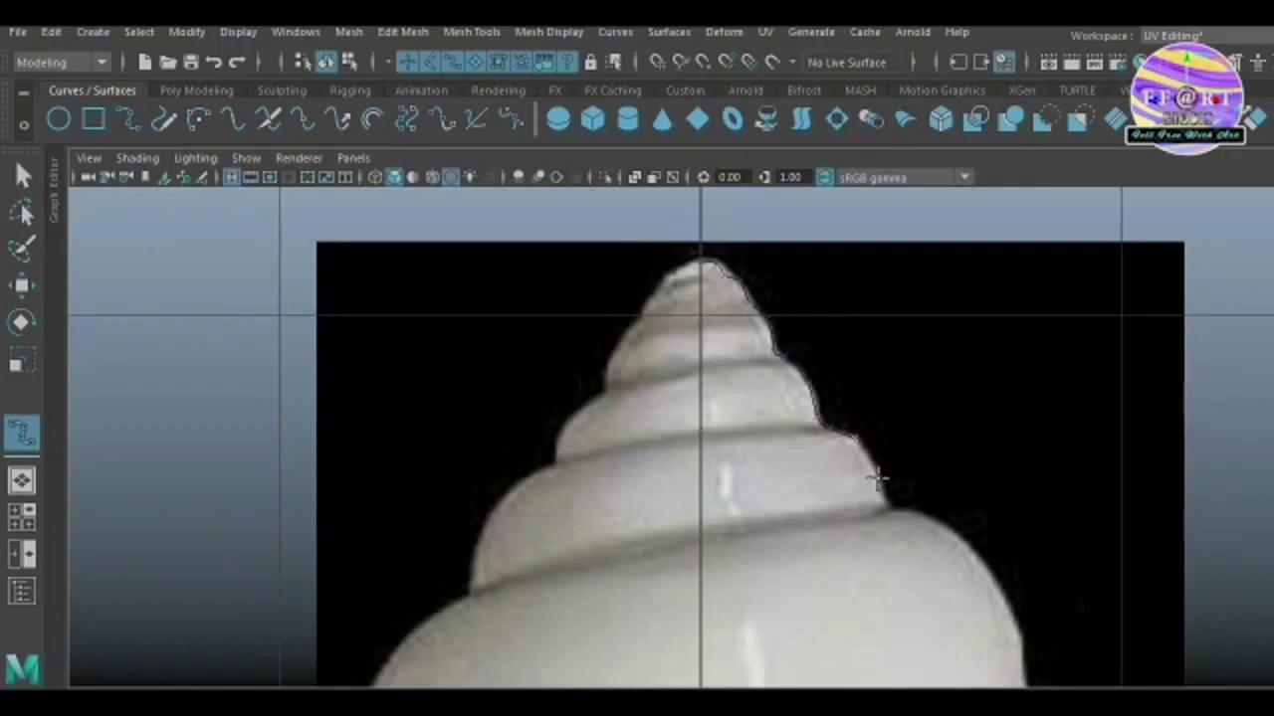
{"action": "key", "text": "q"}
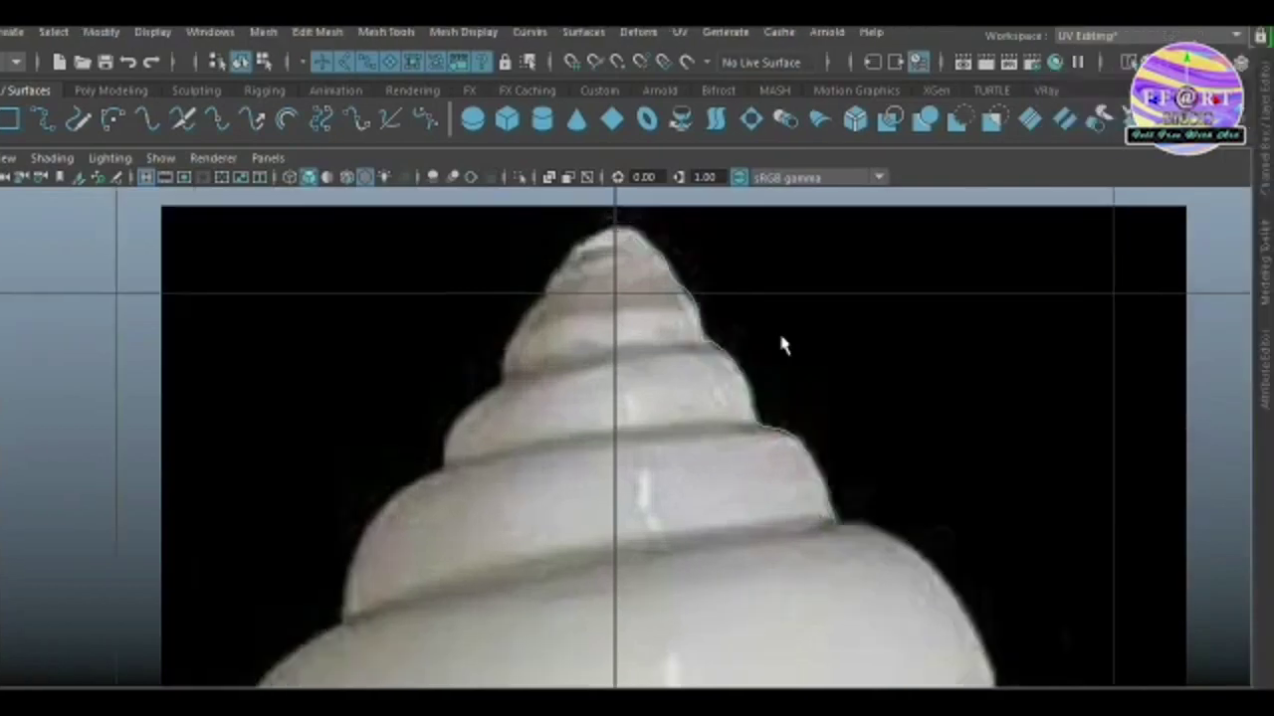
{"action": "scroll", "coordinate": [778, 330], "scroll_direction": "up", "scroll_amount": 2}
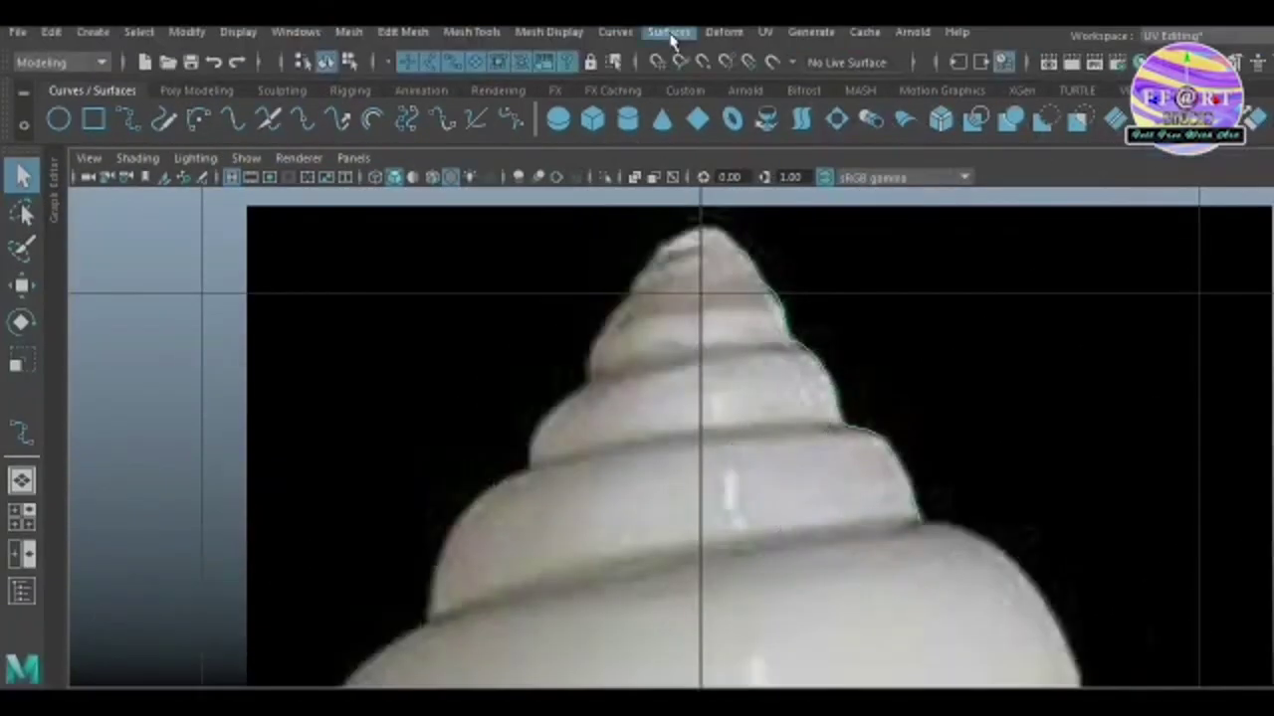
- Revolve the profile curve with reset options: Polygons output, Quads type, tessellation Count 250
{"action": "left_click", "coordinate": [670, 32]}
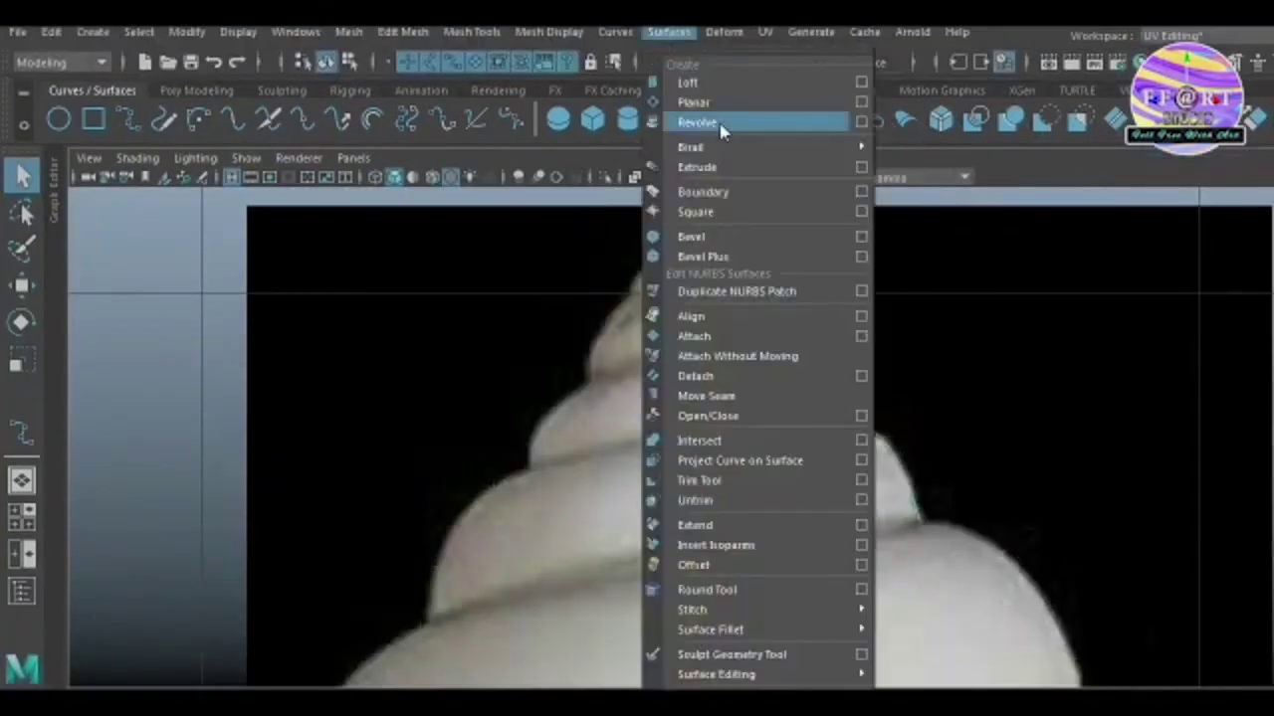
{"action": "left_click", "coordinate": [861, 122]}
{"action": "left_click", "coordinate": [15, 204]}
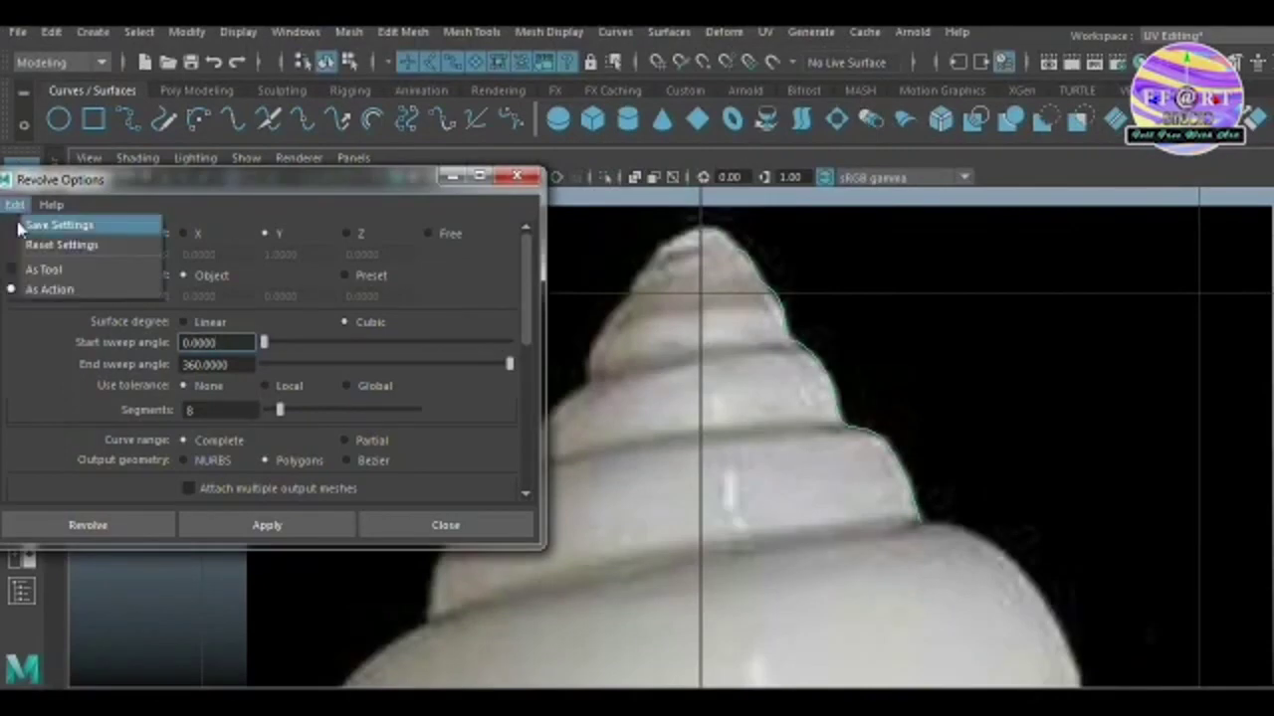
{"action": "left_click", "coordinate": [45, 242]}
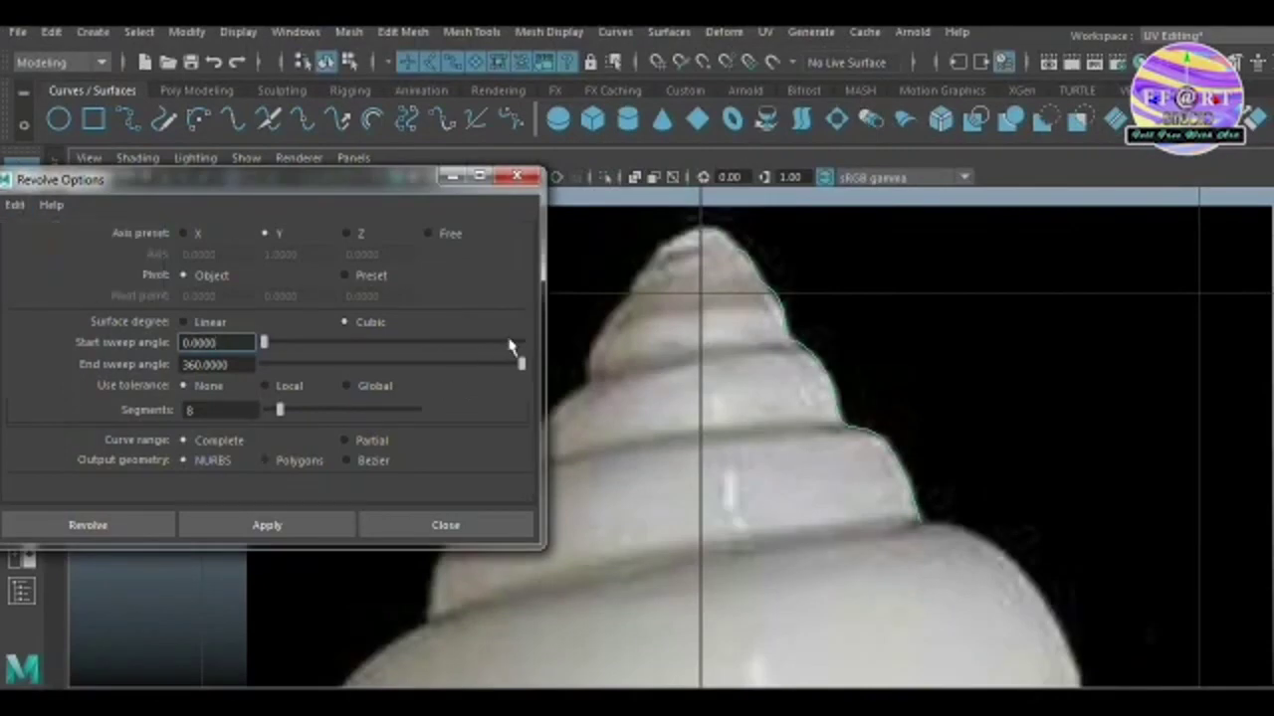
{"action": "left_click", "coordinate": [271, 463]}
{"action": "scroll", "coordinate": [199, 398], "scroll_direction": "down", "scroll_amount": 3}
{"action": "scroll", "coordinate": [163, 366], "scroll_direction": "down", "scroll_amount": 1}
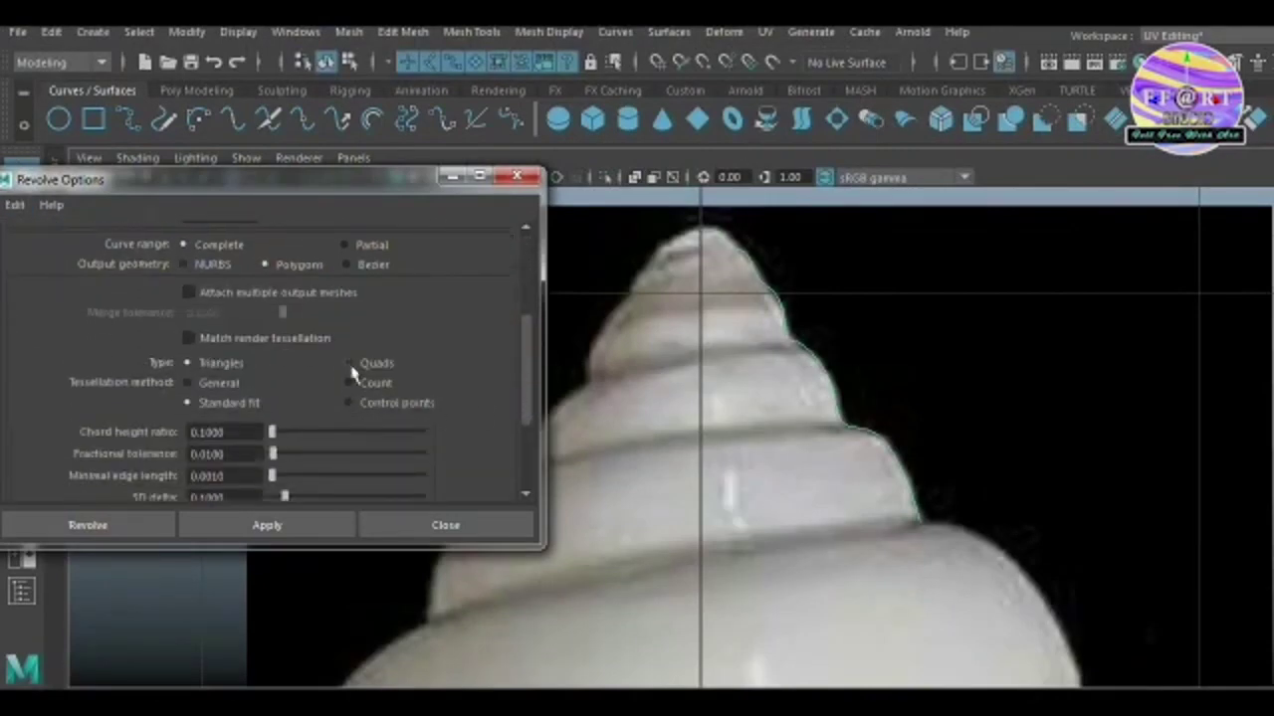
{"action": "left_click", "coordinate": [348, 383]}
{"action": "scroll", "coordinate": [520, 378], "scroll_direction": "down", "scroll_amount": 1}
{"action": "scroll", "coordinate": [520, 379], "scroll_direction": "down", "scroll_amount": 1}
{"action": "left_click", "coordinate": [206, 372]}
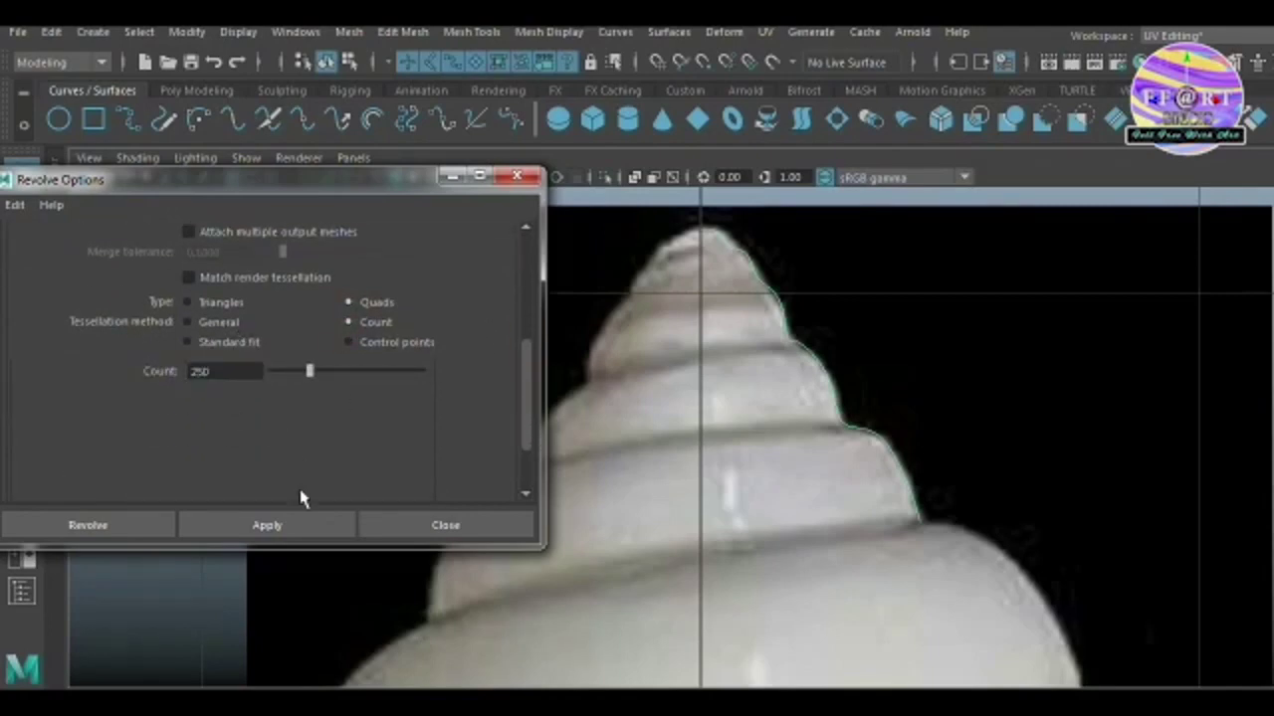
{"action": "left_click", "coordinate": [304, 525]}
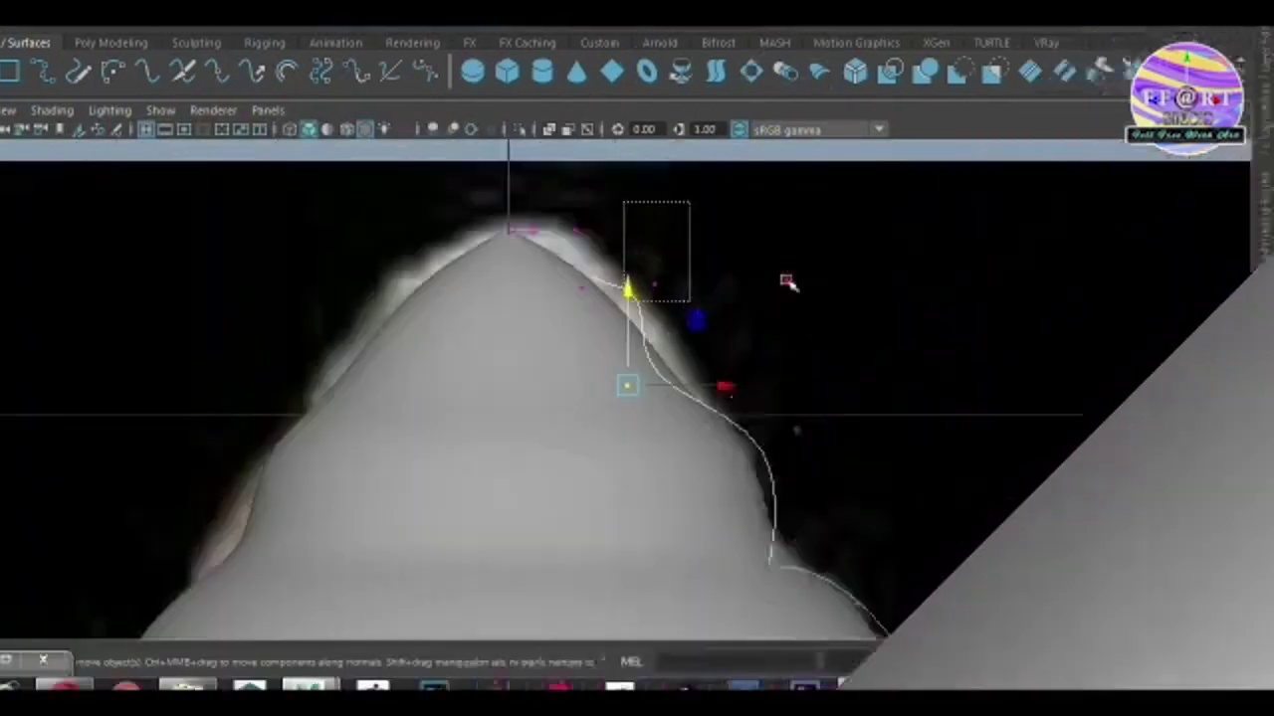
- Push profile curve points outward and flatten its top to match the spire
{"action": "left_click_drag", "start_coordinate": [699, 295], "coordinate": [717, 327]}
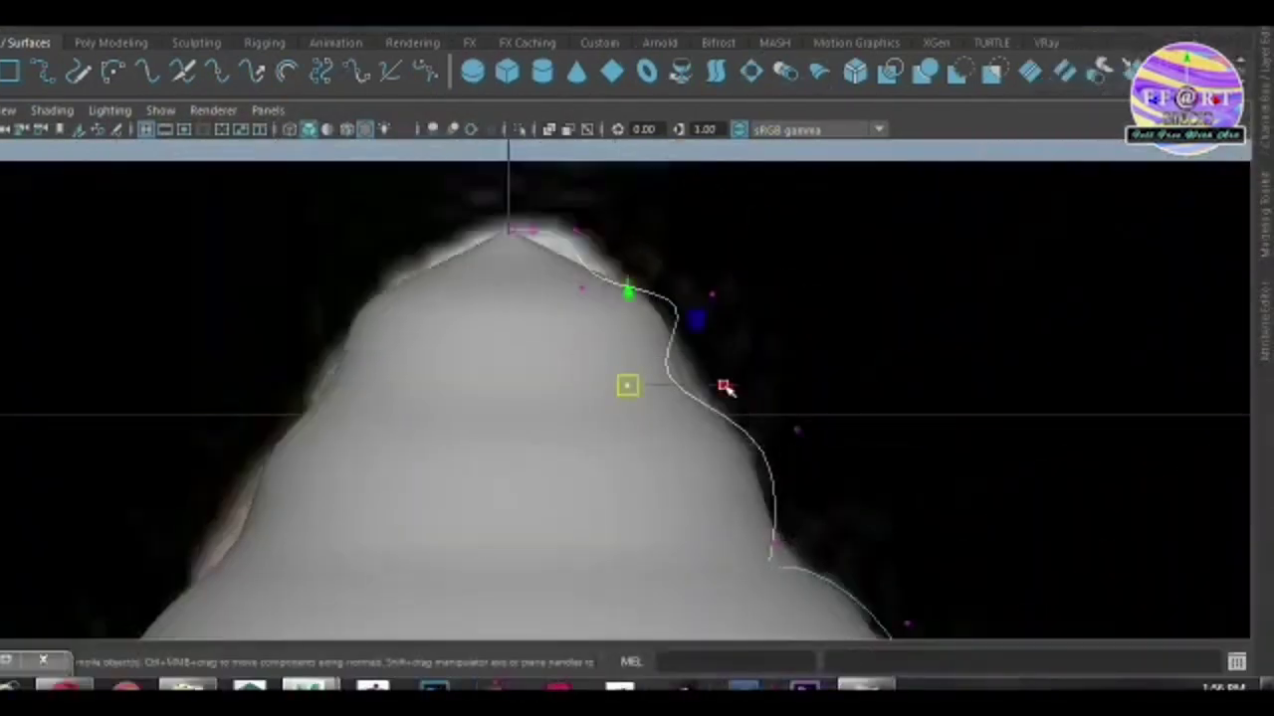
{"action": "left_click_drag", "start_coordinate": [648, 388], "coordinate": [659, 417]}
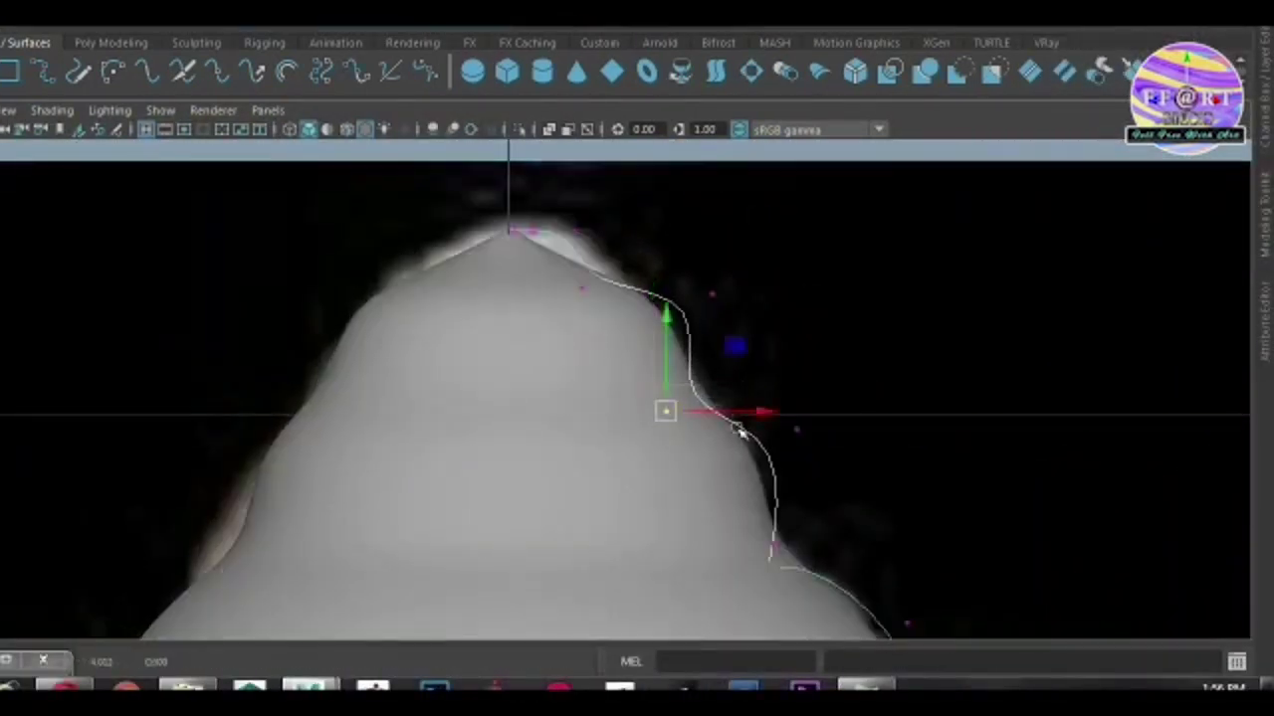
{"action": "left_click_drag", "start_coordinate": [595, 221], "coordinate": [629, 227]}
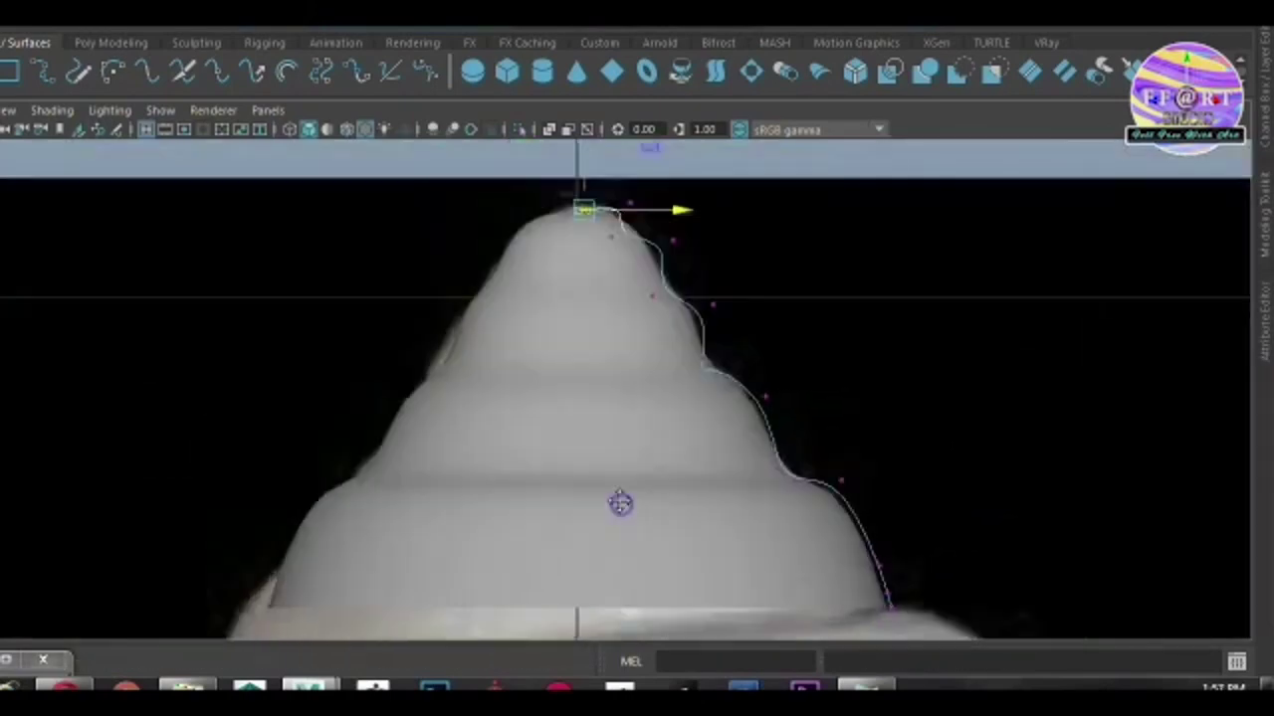
{"action": "scroll", "coordinate": [620, 503], "scroll_direction": "up", "scroll_amount": 2}
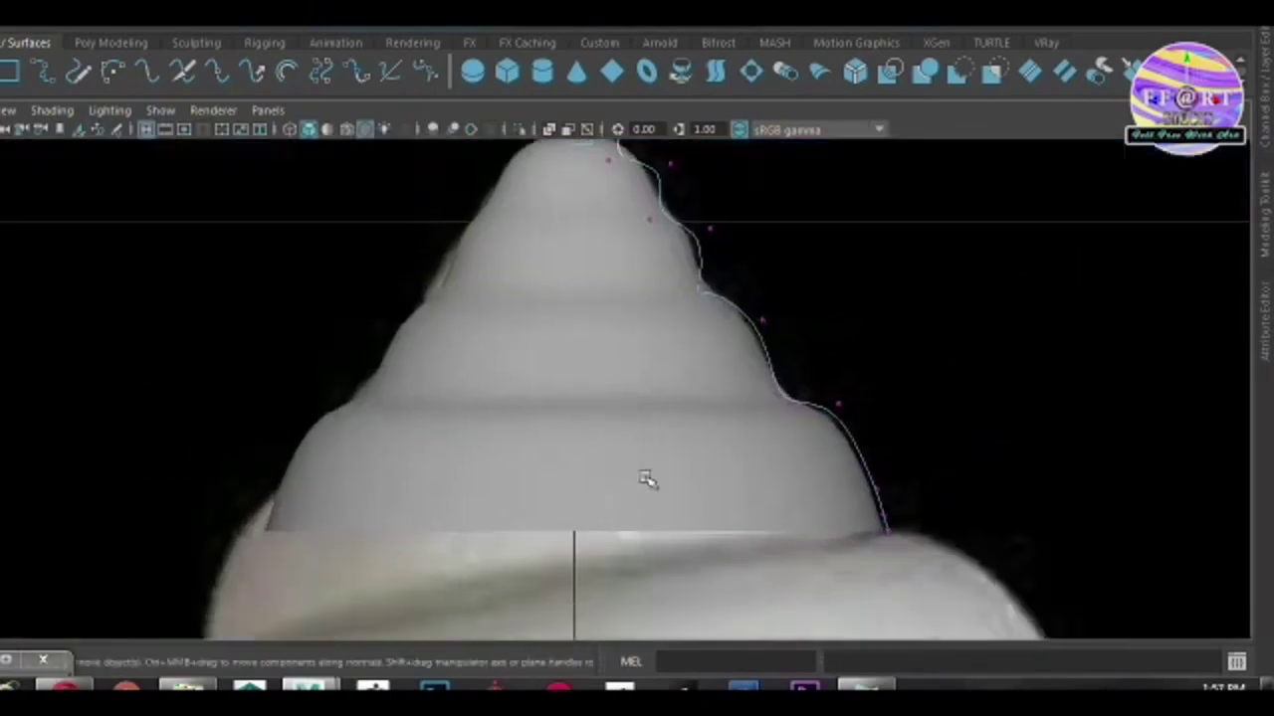
{"action": "scroll", "coordinate": [648, 478], "scroll_direction": "up", "scroll_amount": 2}
{"action": "scroll", "coordinate": [647, 322], "scroll_direction": "up", "scroll_amount": 2}
- Raise and adjust further profile points near the whorls and lower spire
{"action": "left_click_drag", "start_coordinate": [592, 281], "coordinate": [637, 338]}
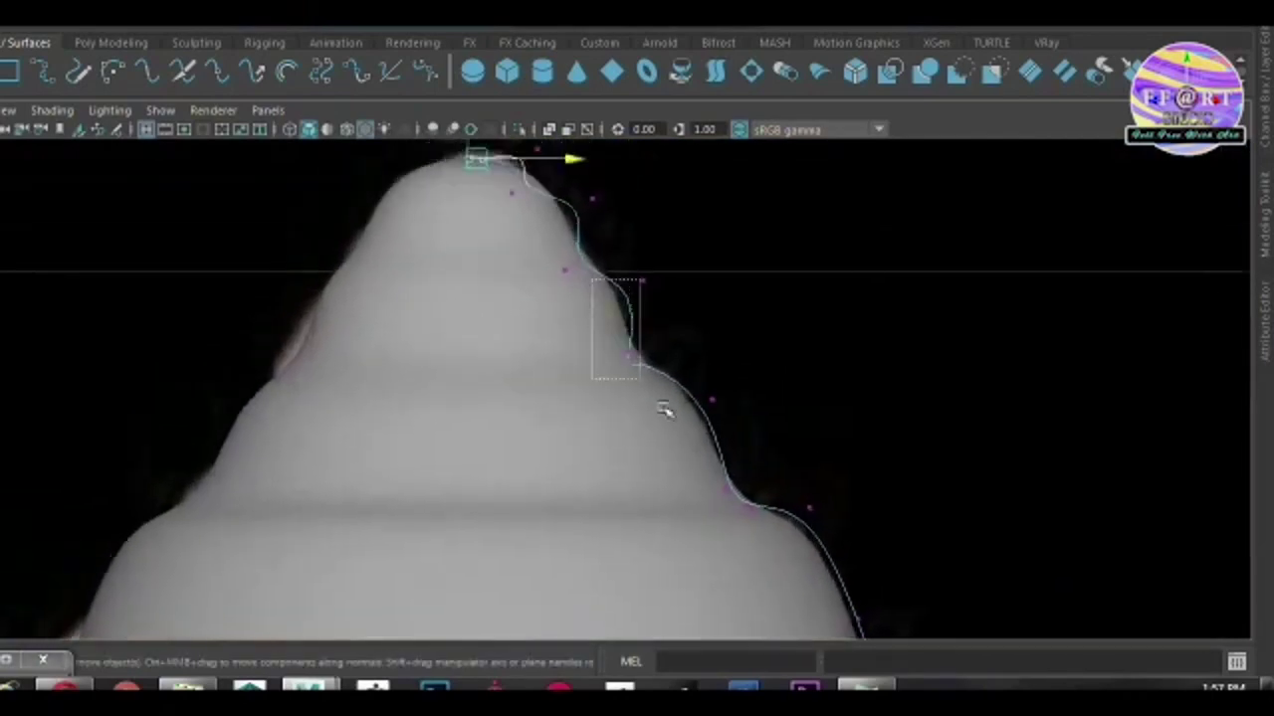
{"action": "left_click_drag", "start_coordinate": [637, 250], "coordinate": [642, 239]}
{"action": "left_click_drag", "start_coordinate": [776, 526], "coordinate": [746, 430]}
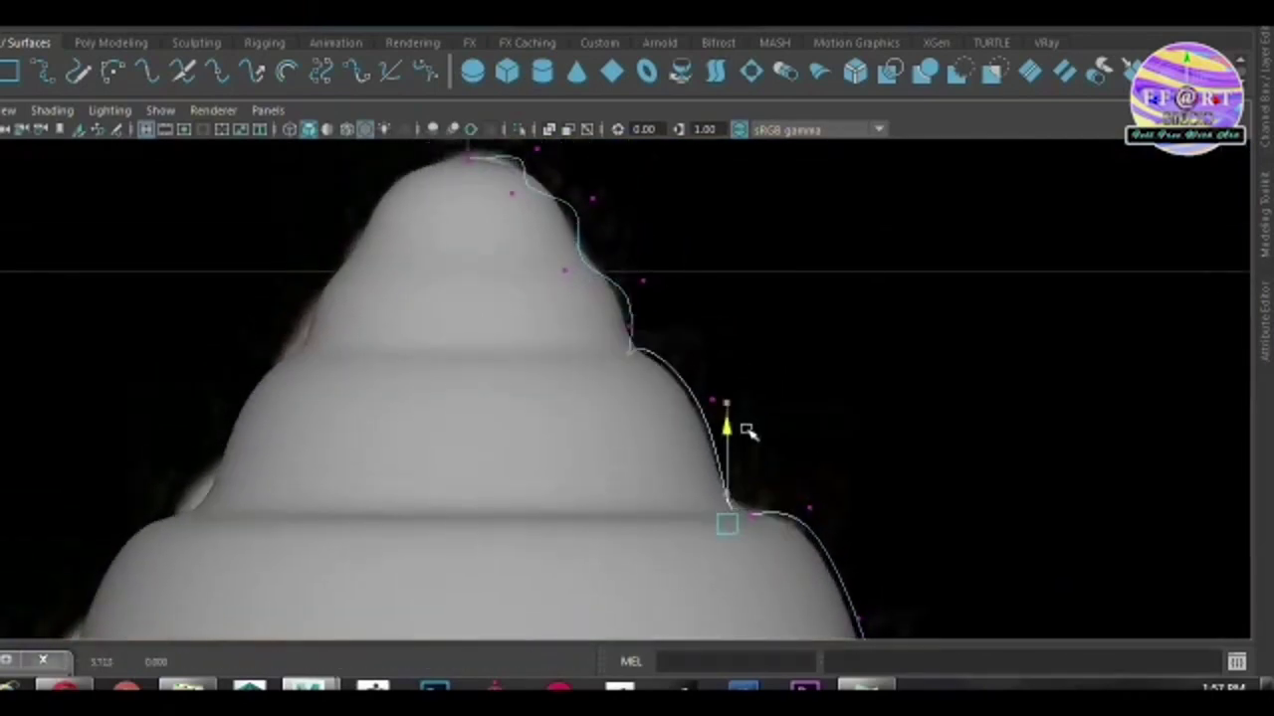
{"action": "scroll", "coordinate": [538, 252], "scroll_direction": "down", "scroll_amount": 2}
{"action": "left_click", "coordinate": [561, 283]}
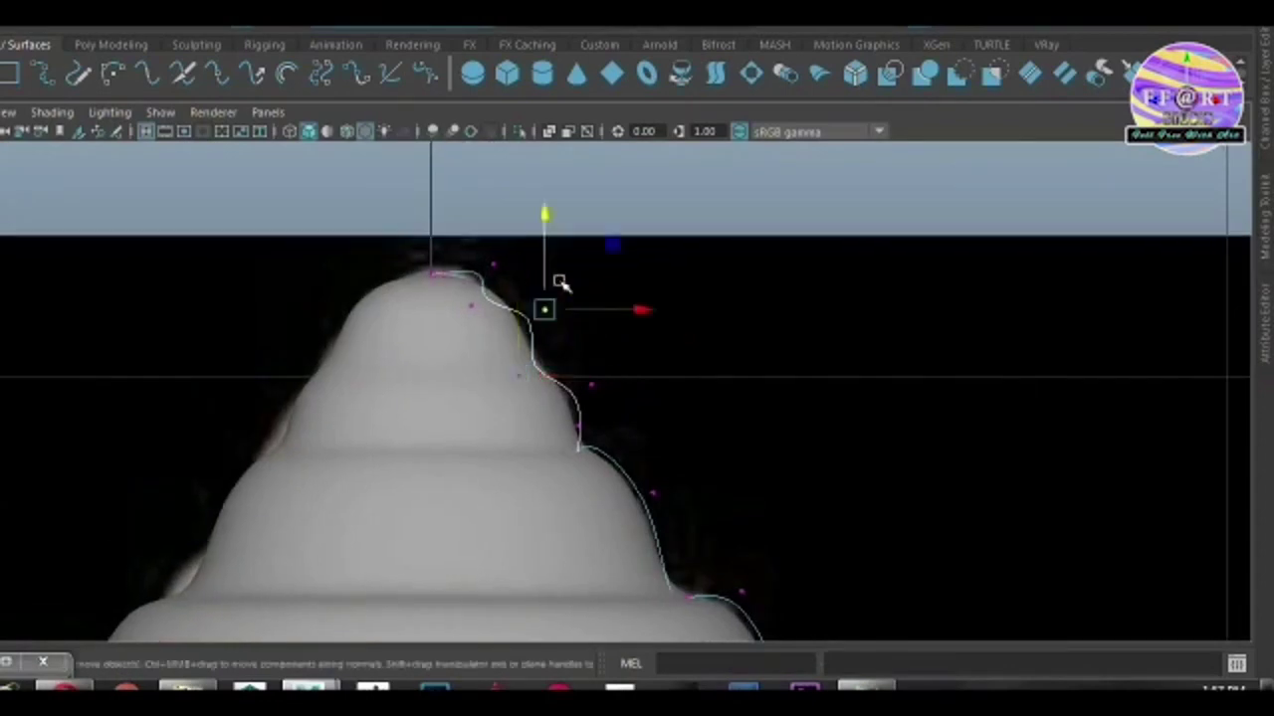
{"action": "scroll", "coordinate": [567, 308], "scroll_direction": "down", "scroll_amount": 5}
- Select the shell mesh's tip vertices and move them down to round off the spire top
{"action": "left_click", "coordinate": [607, 430]}
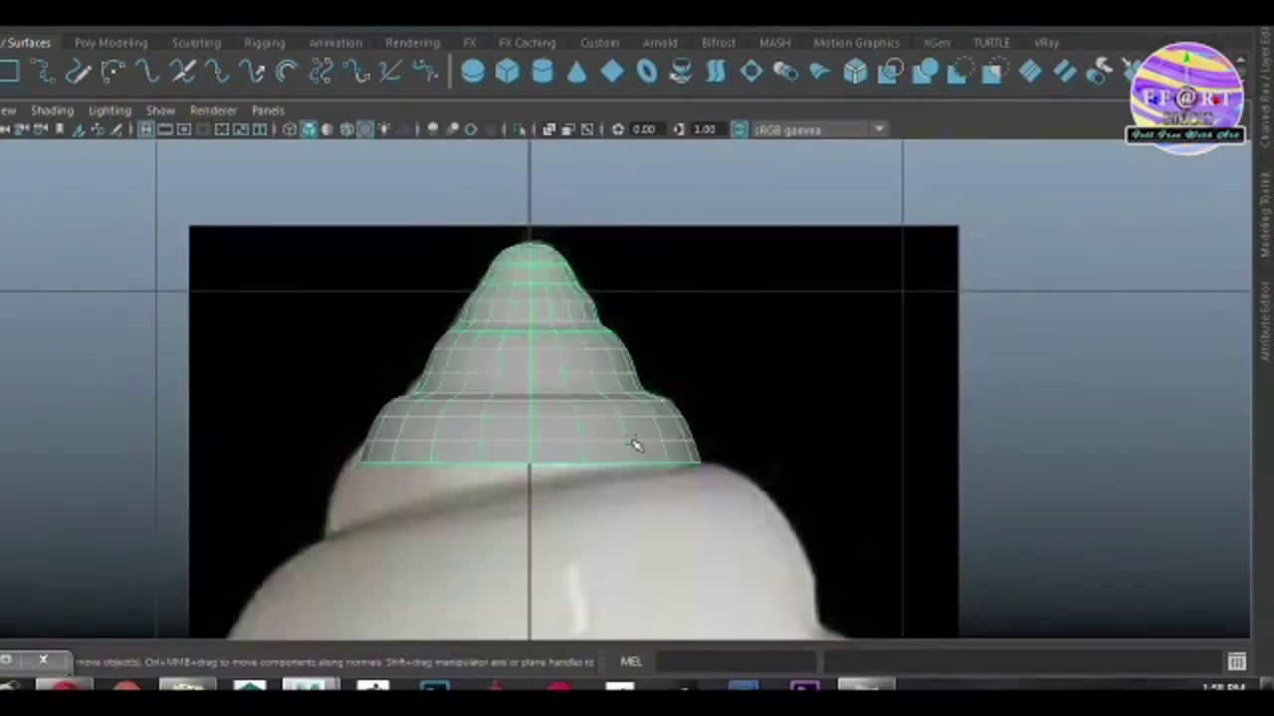
{"action": "left_click", "coordinate": [856, 447]}
{"action": "scroll", "coordinate": [802, 441], "scroll_direction": "up", "scroll_amount": 1}
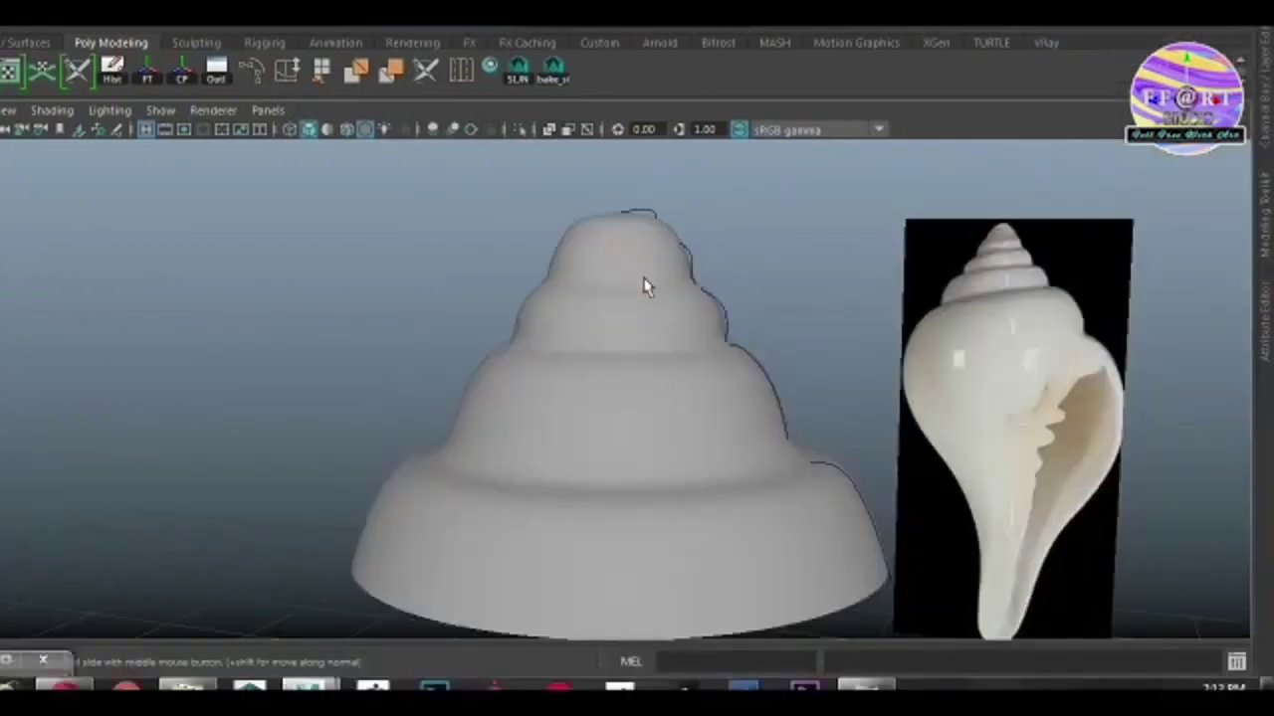
{"action": "left_click", "coordinate": [635, 288]}
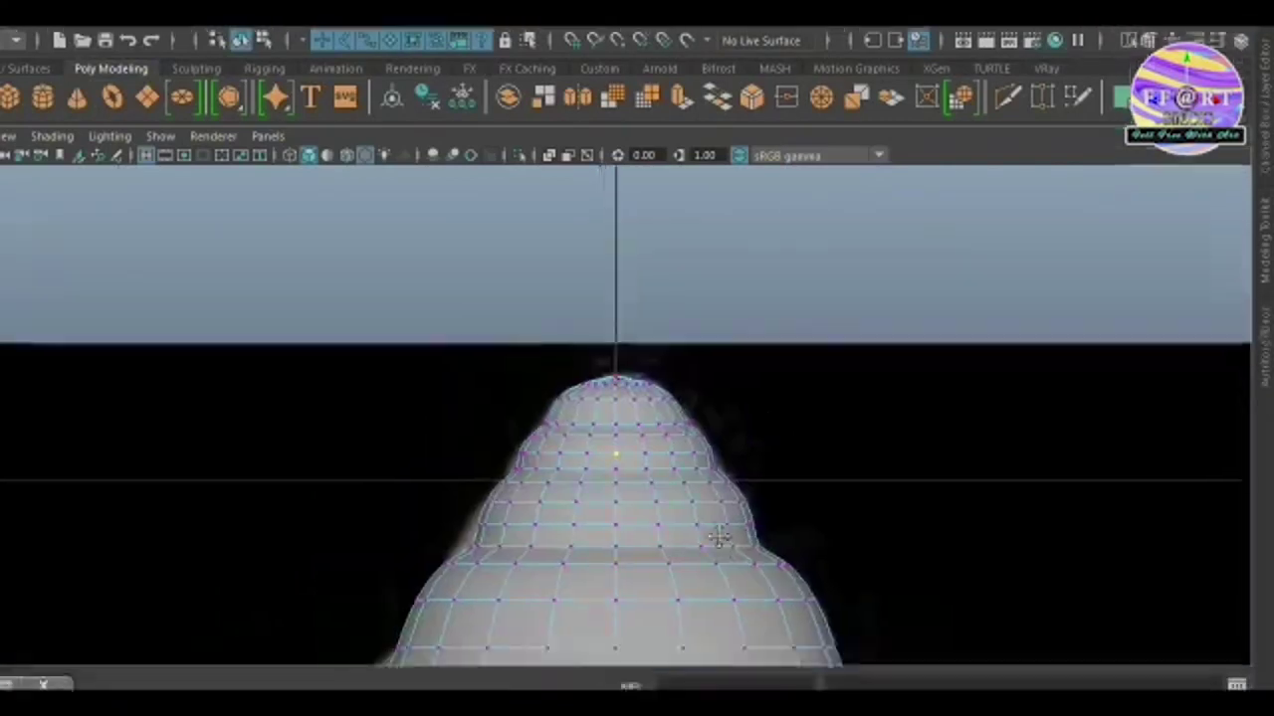
{"action": "left_click_drag", "start_coordinate": [574, 315], "coordinate": [667, 365]}
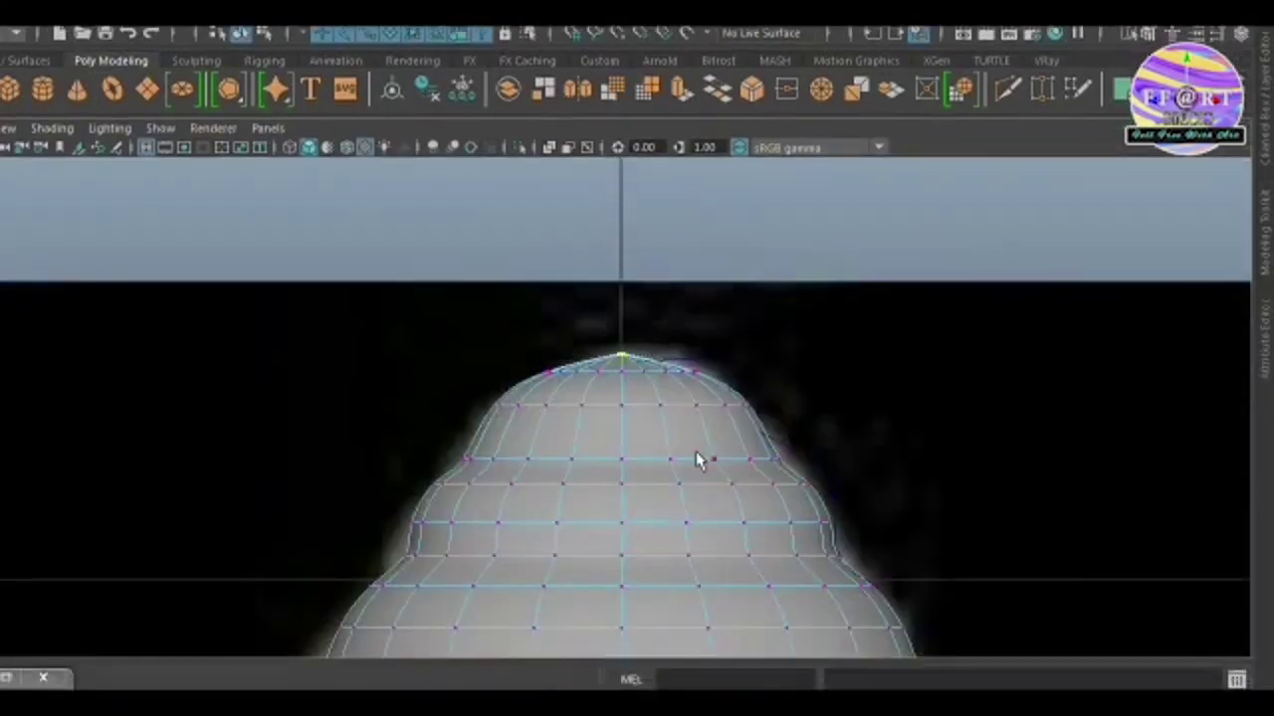
{"action": "key", "text": "w"}
{"action": "key", "text": "space"}
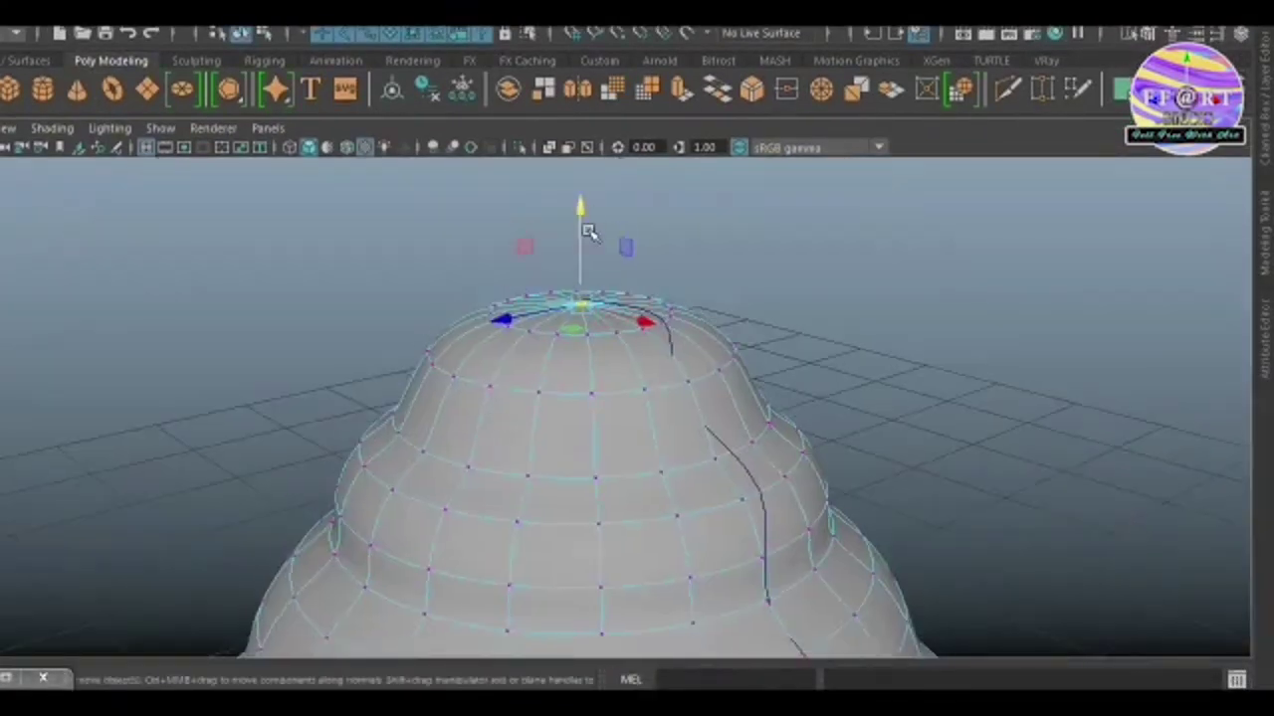
{"action": "left_click_drag", "start_coordinate": [589, 232], "coordinate": [583, 285]}
{"action": "left_click_drag", "start_coordinate": [548, 213], "coordinate": [589, 396], "text": "alt"}
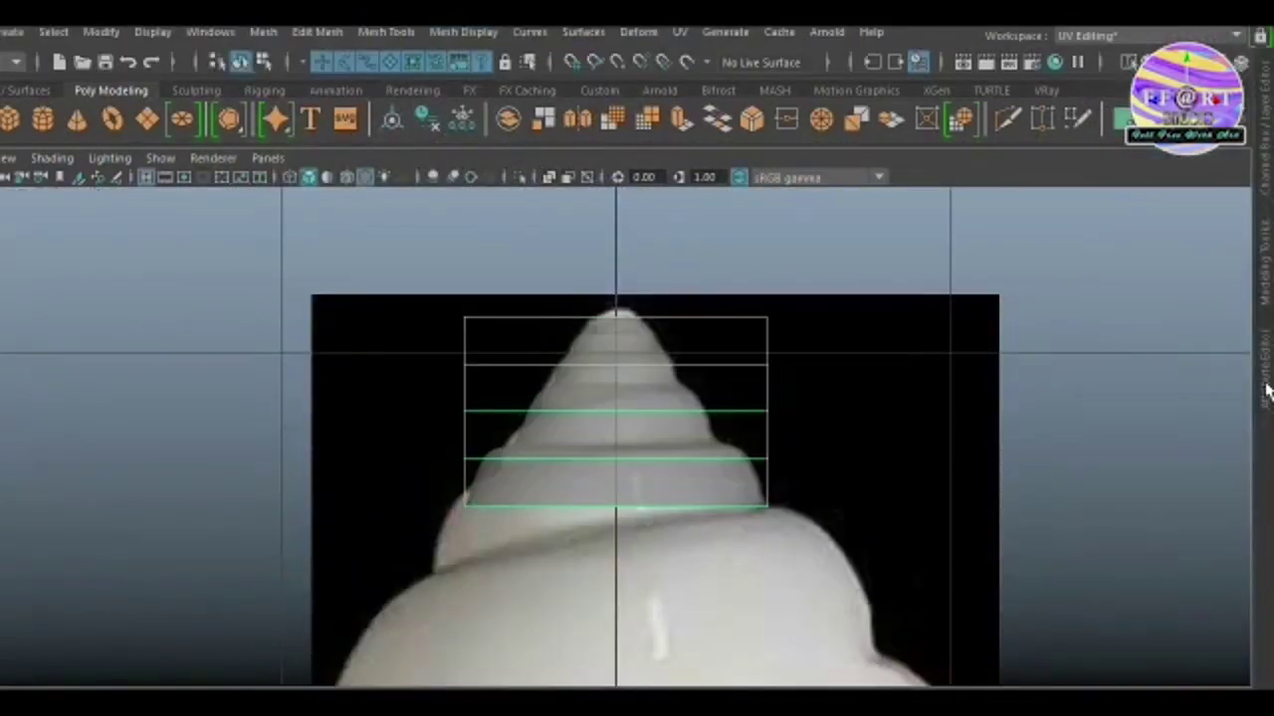
- Set the lattice's S Divisions to 5
{"action": "left_click", "coordinate": [1260, 196]}
{"action": "type", "text": "5"}
{"action": "key", "text": "Return"}
{"action": "left_click", "coordinate": [1190, 338]}
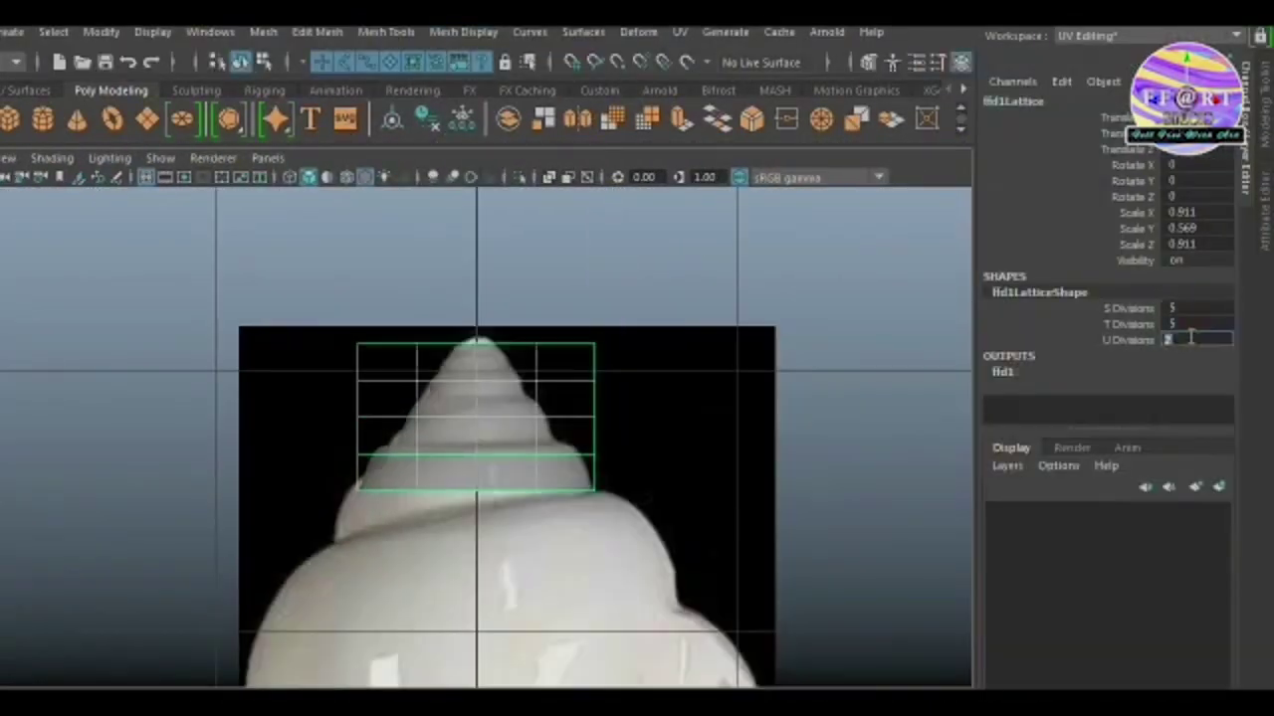
- Pull the lattice's left column of points down and outward to reshape the spire
{"action": "right_click_drag", "start_coordinate": [578, 257], "coordinate": [578, 199]}
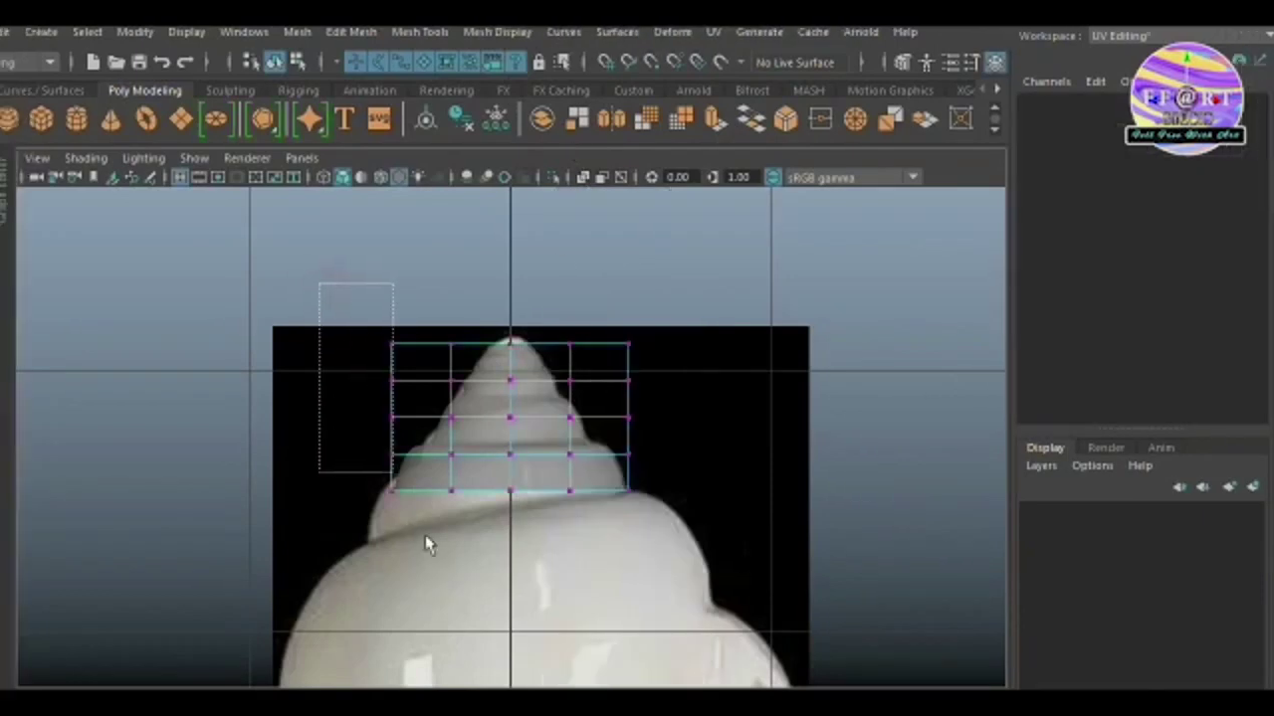
{"action": "left_click_drag", "start_coordinate": [363, 320], "coordinate": [411, 565]}
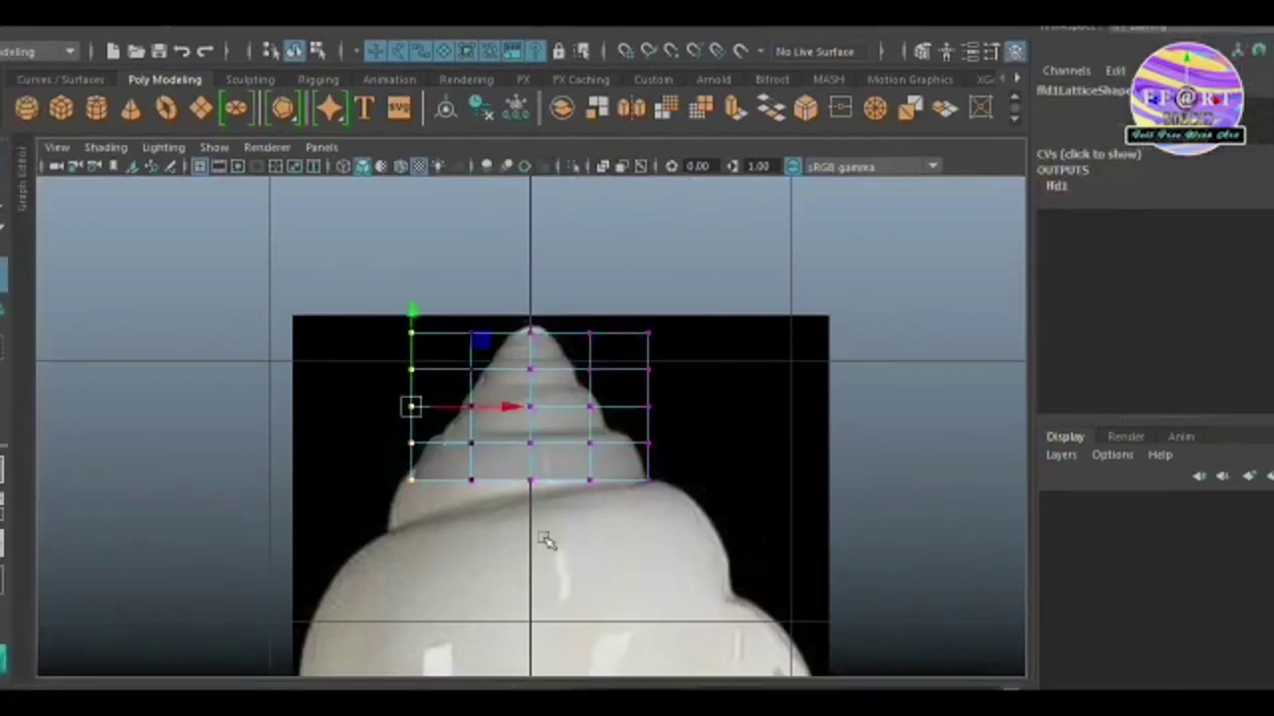
{"action": "left_click_drag", "start_coordinate": [410, 295], "coordinate": [412, 309]}
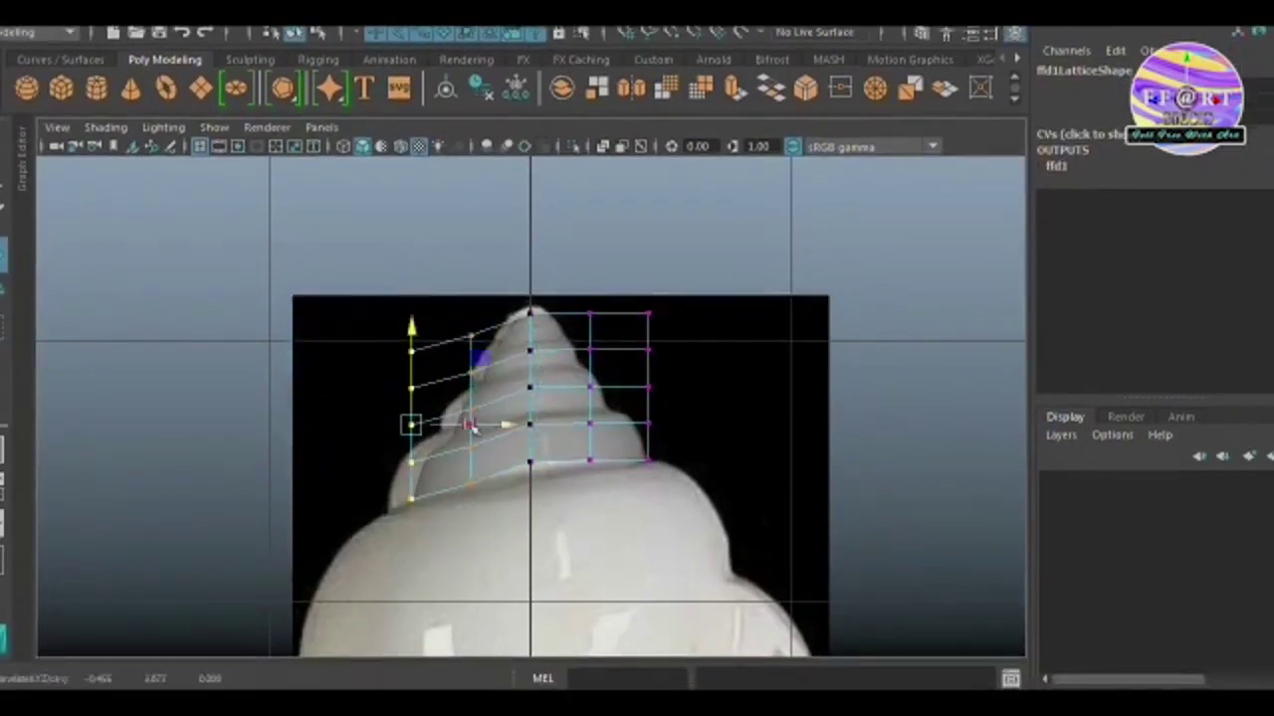
{"action": "left_click_drag", "start_coordinate": [474, 426], "coordinate": [450, 426]}
- Select middle and bottom lattice points, then raise the top row to lengthen the tip
{"action": "left_click_drag", "start_coordinate": [569, 493], "coordinate": [541, 293]}
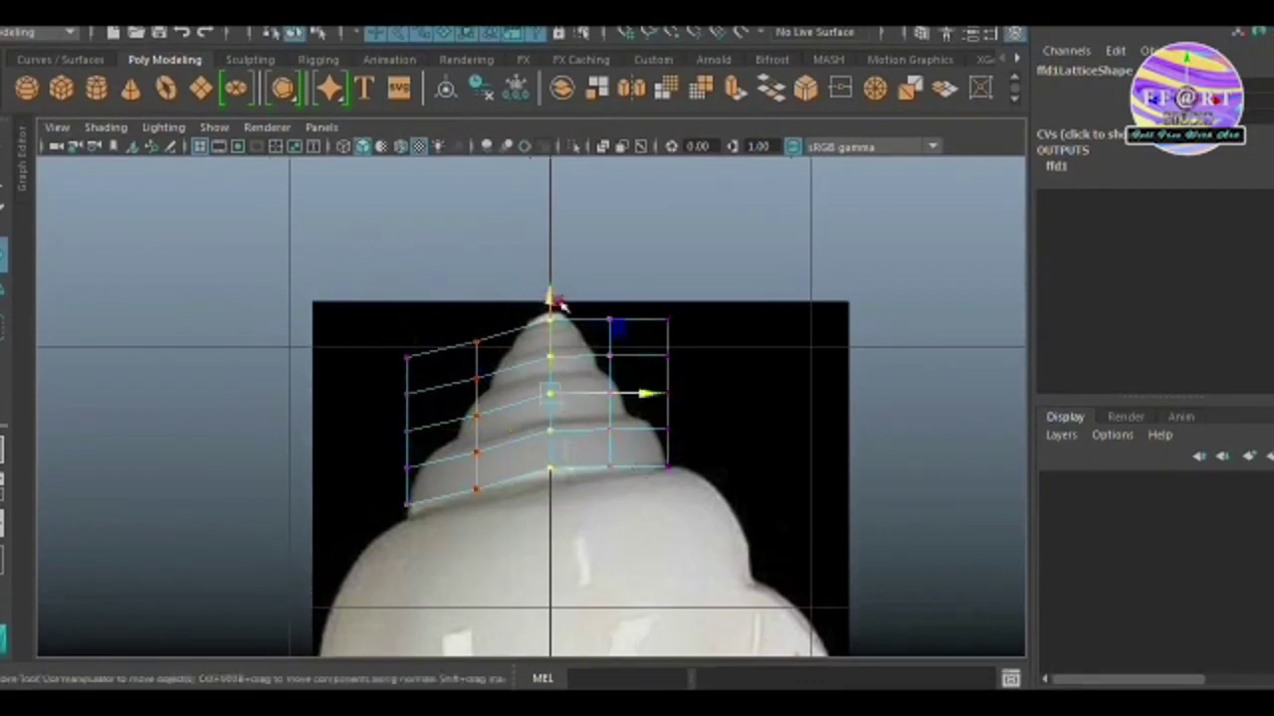
{"action": "left_click", "coordinate": [408, 510]}
{"action": "left_click", "coordinate": [550, 477]}
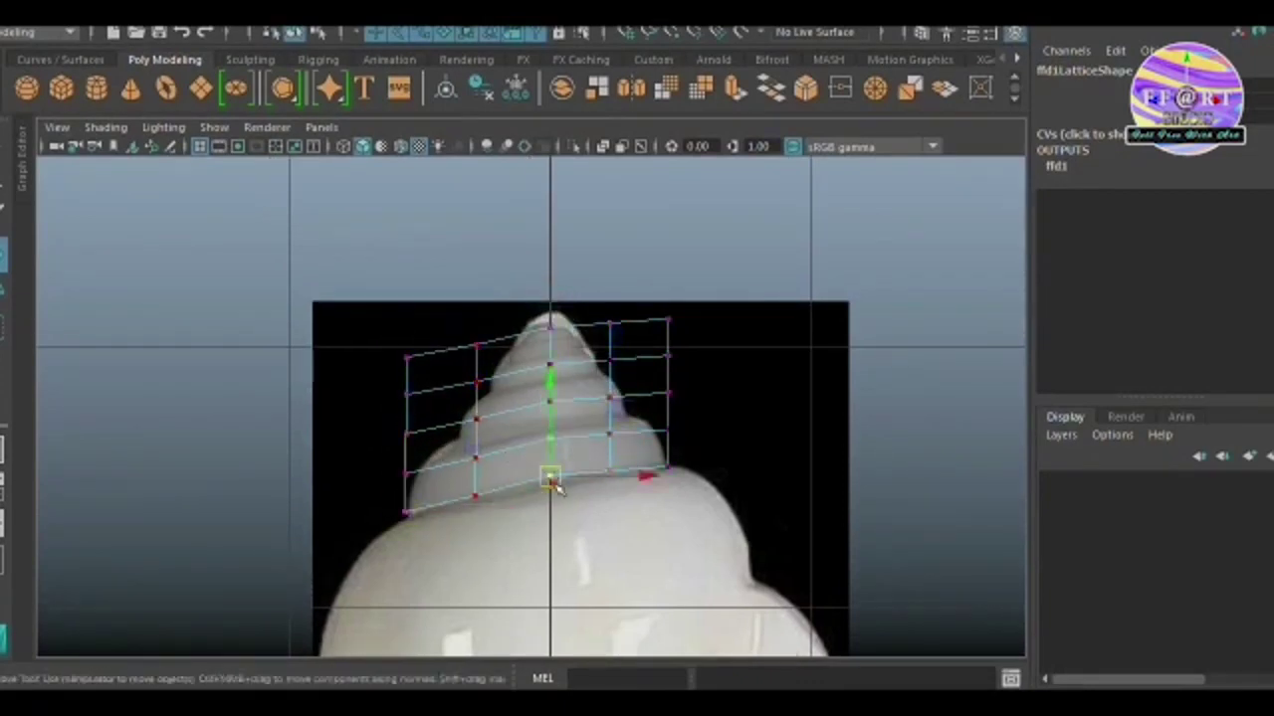
{"action": "left_click_drag", "start_coordinate": [696, 284], "coordinate": [594, 370]}
{"action": "left_click_drag", "start_coordinate": [535, 226], "coordinate": [534, 221]}
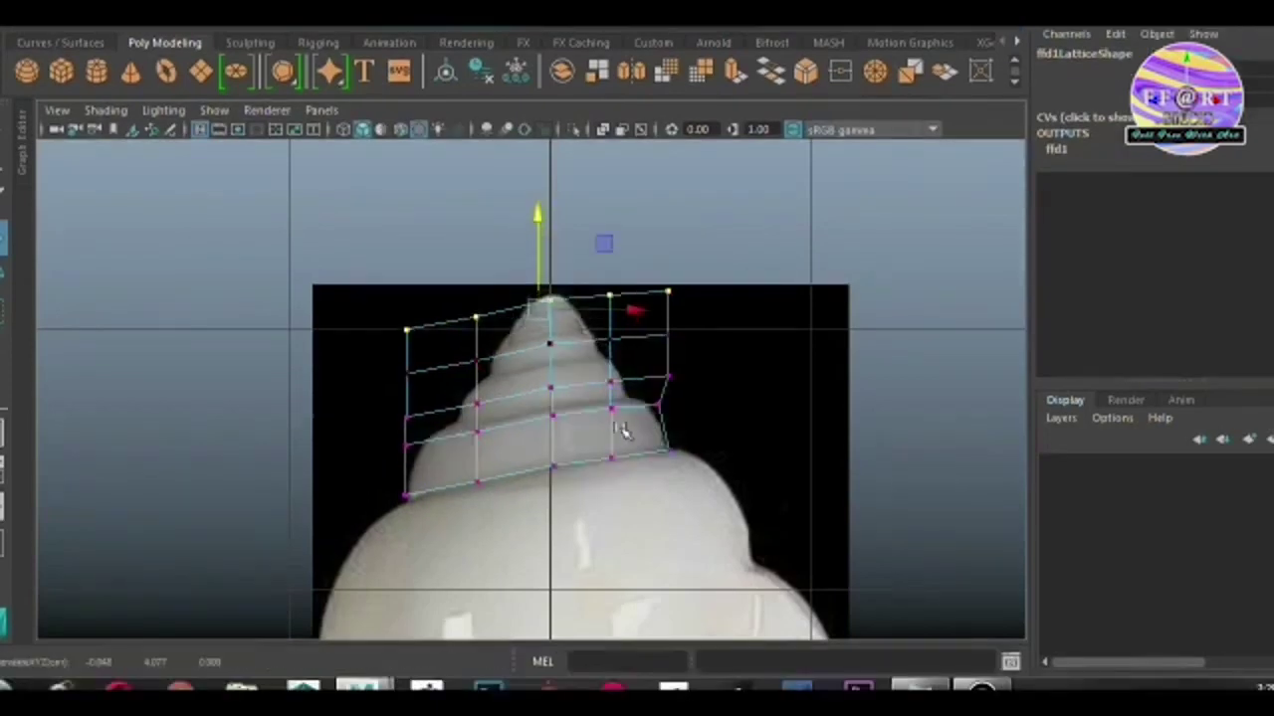
- Exit lattice point editing and select the revolved shell surface
{"action": "left_click", "coordinate": [638, 467]}
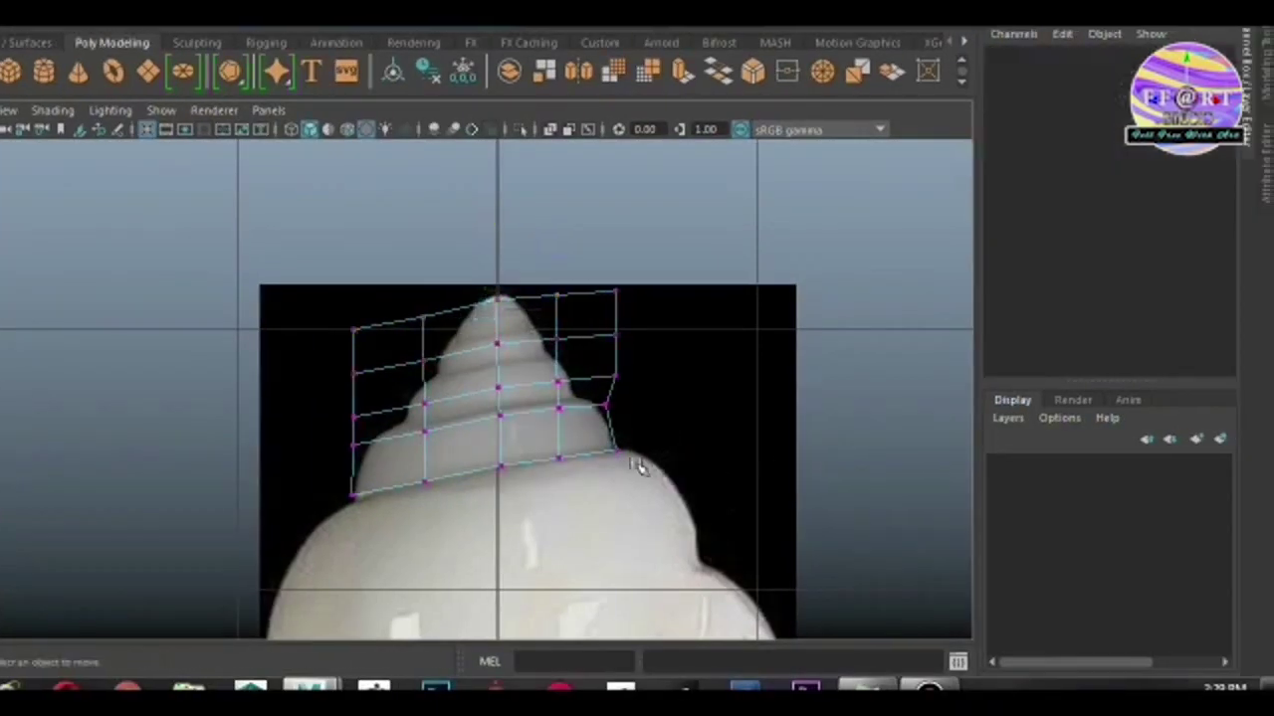
{"action": "key", "text": "F8"}
{"action": "left_click", "coordinate": [535, 447]}
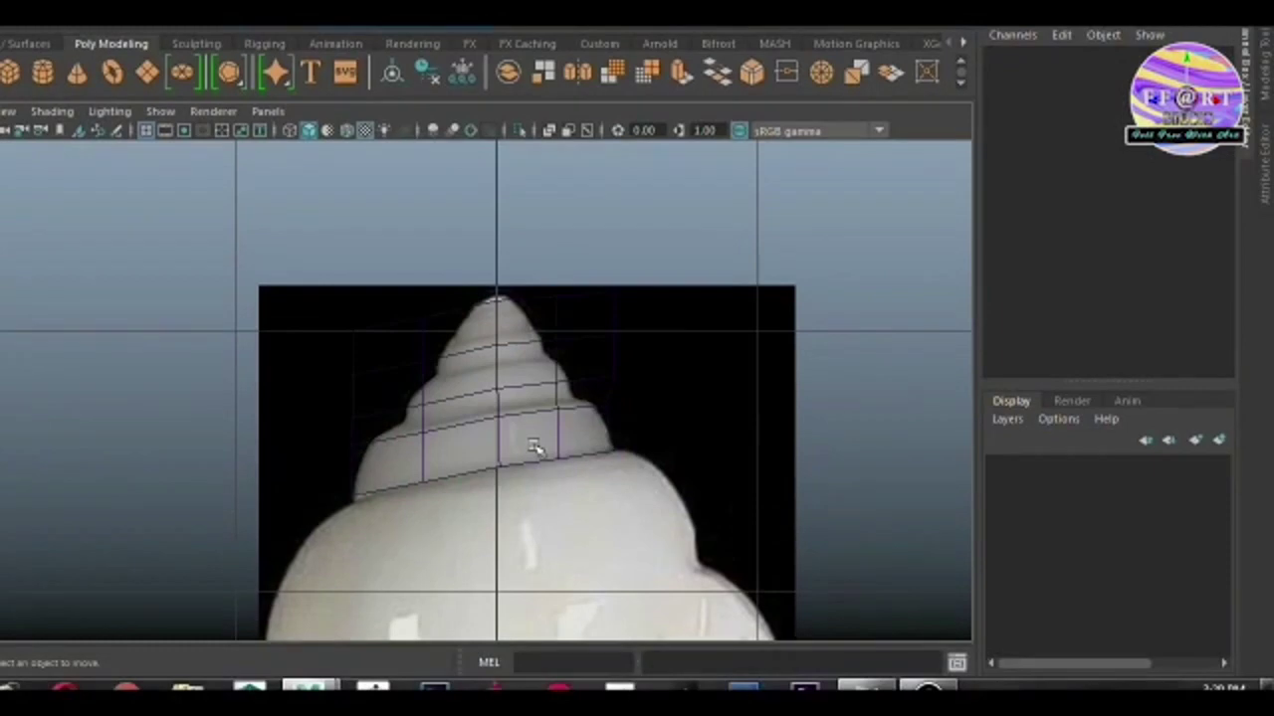
{"action": "left_click", "coordinate": [534, 448]}
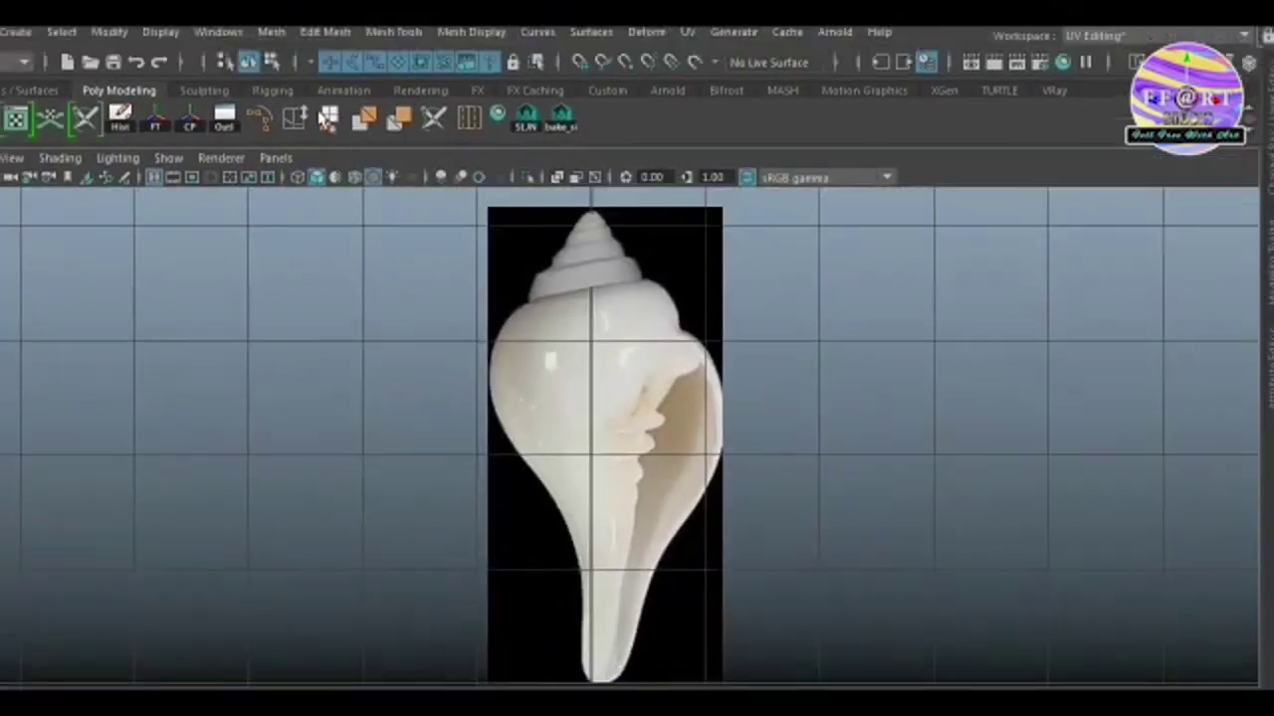
- Draw an EP curve along the shell's outer left outline down to the bottom tip
{"action": "left_click", "coordinate": [92, 90]}
{"action": "left_click", "coordinate": [129, 119]}
{"action": "scroll", "coordinate": [589, 279], "scroll_direction": "up", "scroll_amount": 2}
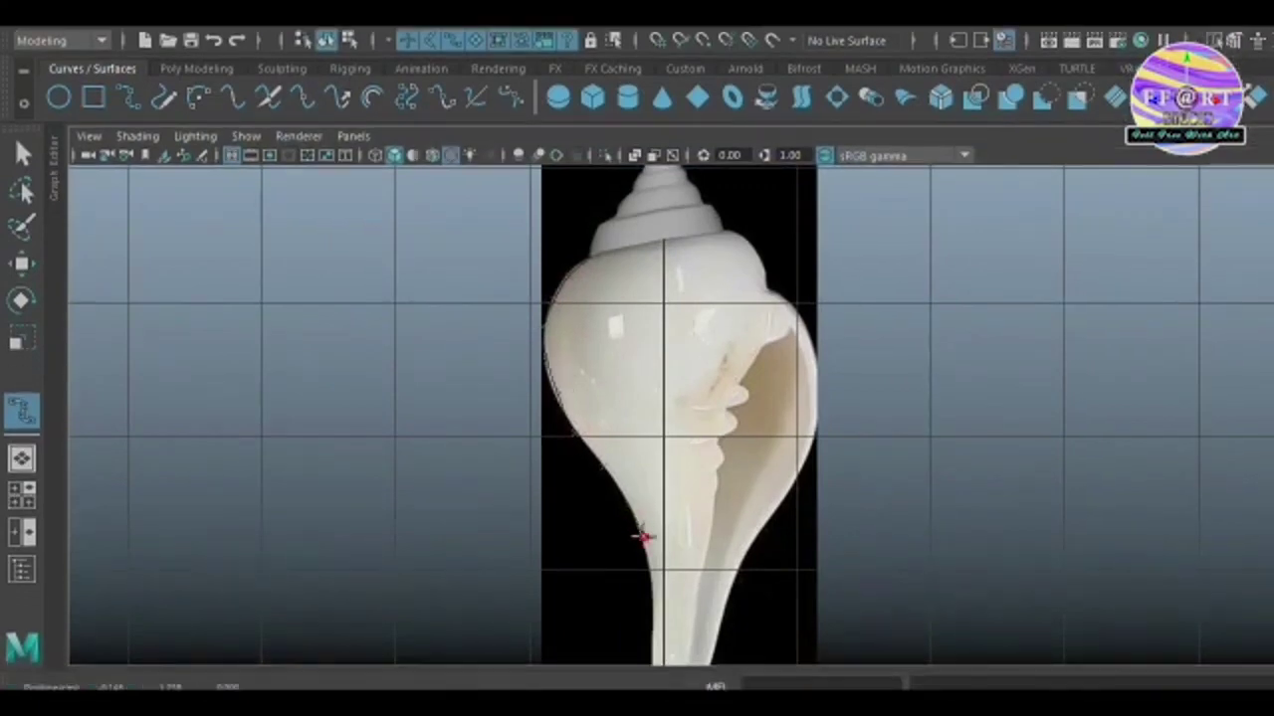
{"action": "middle_click_drag", "start_coordinate": [637, 529], "coordinate": [662, 403], "text": "alt"}
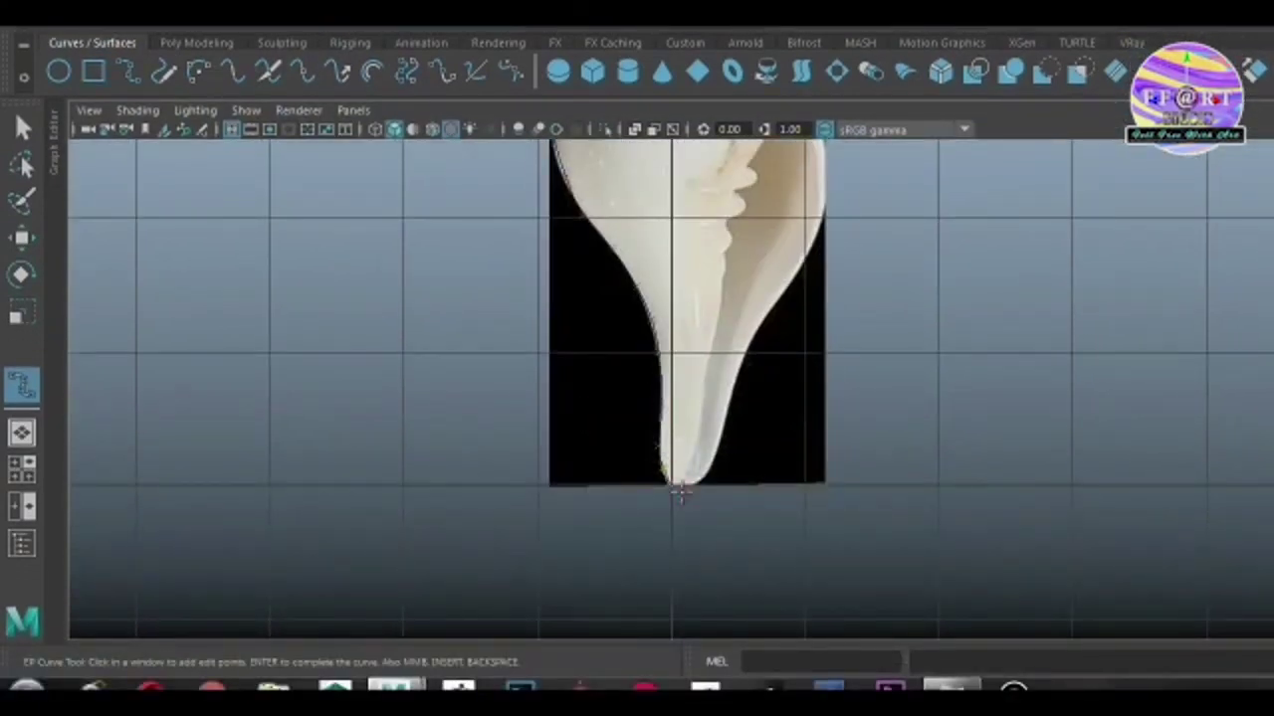
{"action": "key", "text": "Return"}
{"action": "scroll", "coordinate": [717, 463], "scroll_direction": "down", "scroll_amount": 3}
{"action": "right_click", "coordinate": [932, 222]}
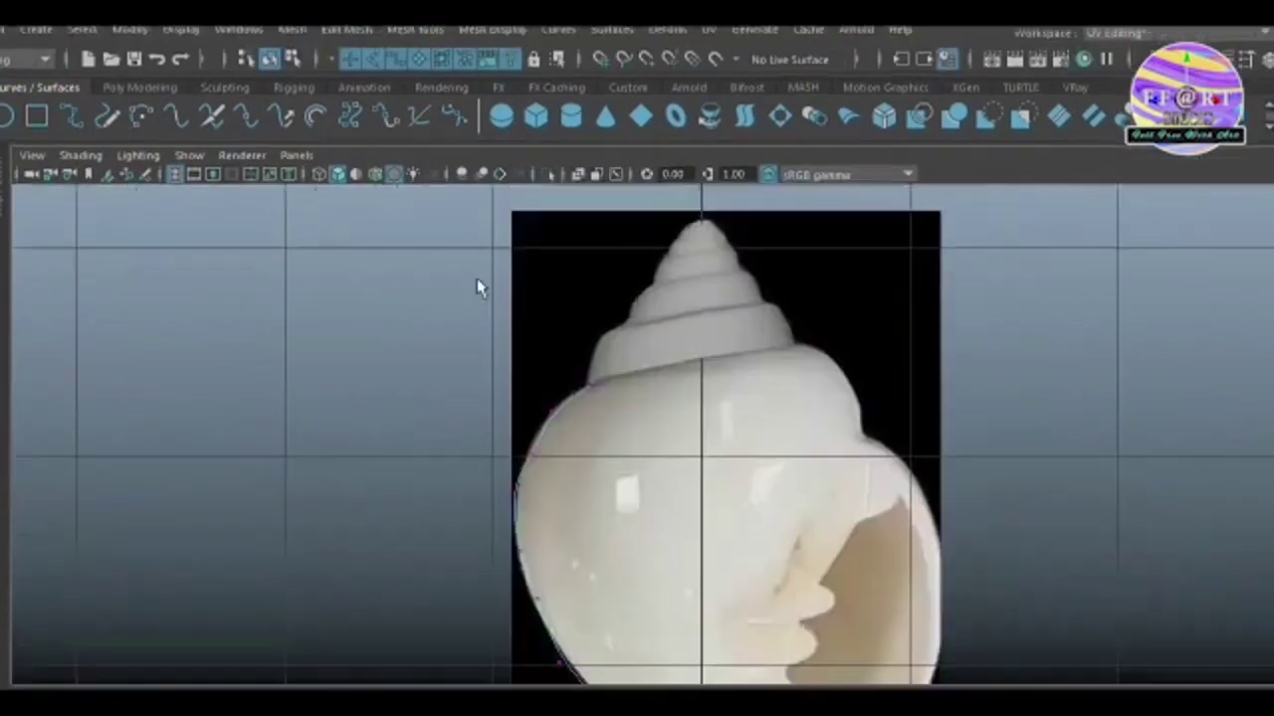
- Move the outline curve's shoulder CVs onto the shell's outer edge
{"action": "scroll", "coordinate": [508, 420], "scroll_direction": "up", "scroll_amount": 3}
{"action": "left_click", "coordinate": [445, 472]}
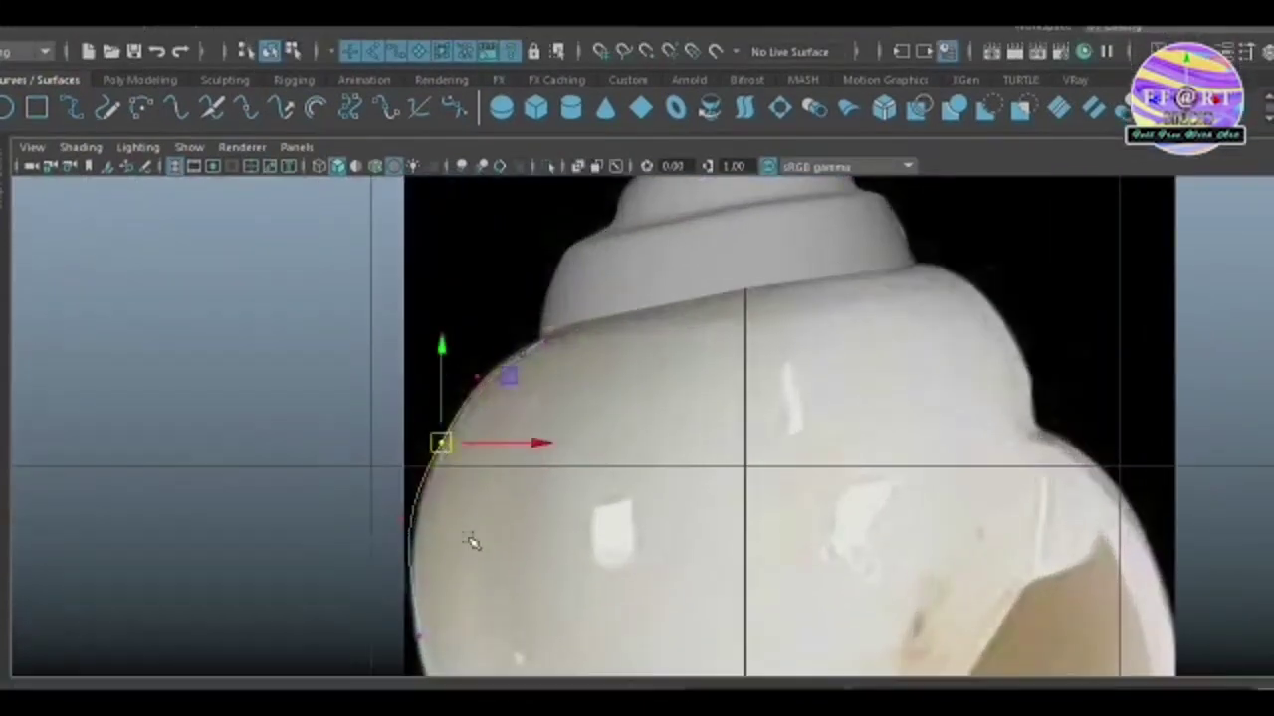
{"action": "middle_click_drag", "start_coordinate": [468, 538], "coordinate": [468, 468], "text": "alt"}
{"action": "mouse_move", "coordinate": [440, 447]}
{"action": "left_mouse_down"}
{"action": "mouse_move", "coordinate": [403, 461]}
{"action": "mouse_move", "coordinate": [450, 396]}
{"action": "mouse_move", "coordinate": [415, 394]}
{"action": "left_mouse_up"}
{"action": "left_click", "coordinate": [513, 282]}
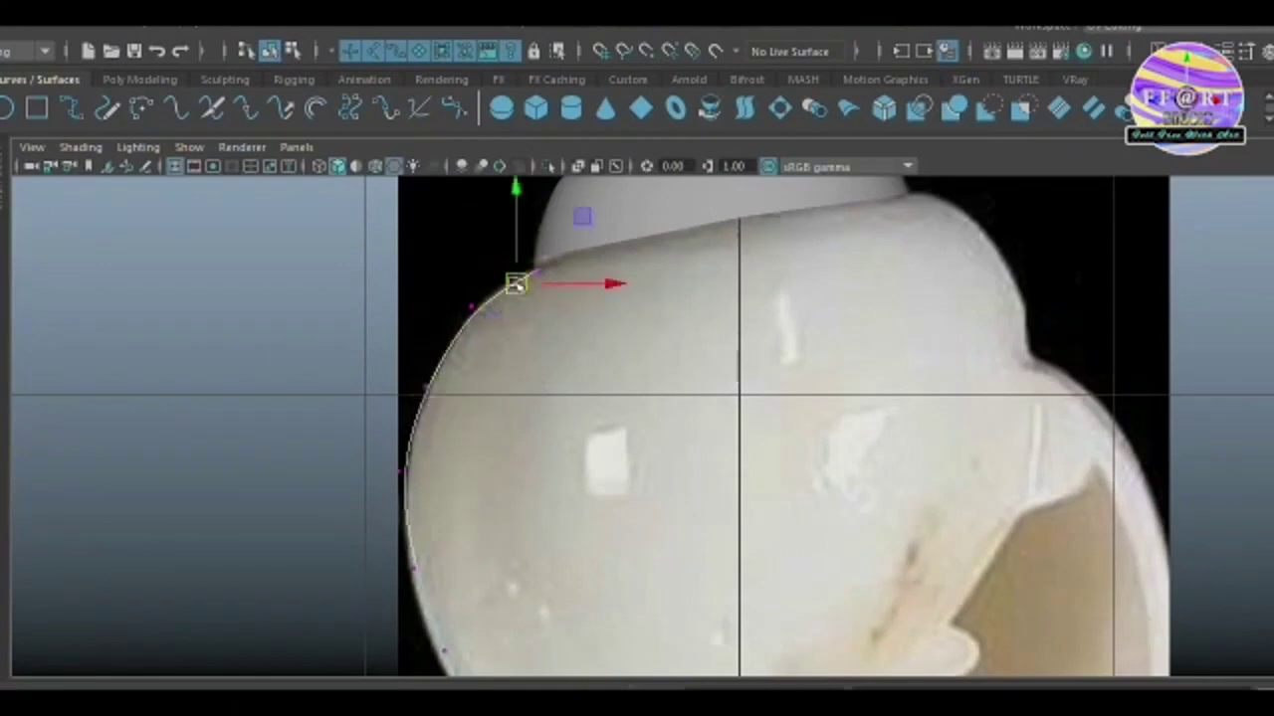
{"action": "left_click_drag", "start_coordinate": [424, 277], "coordinate": [480, 331]}
{"action": "left_click", "coordinate": [421, 389]}
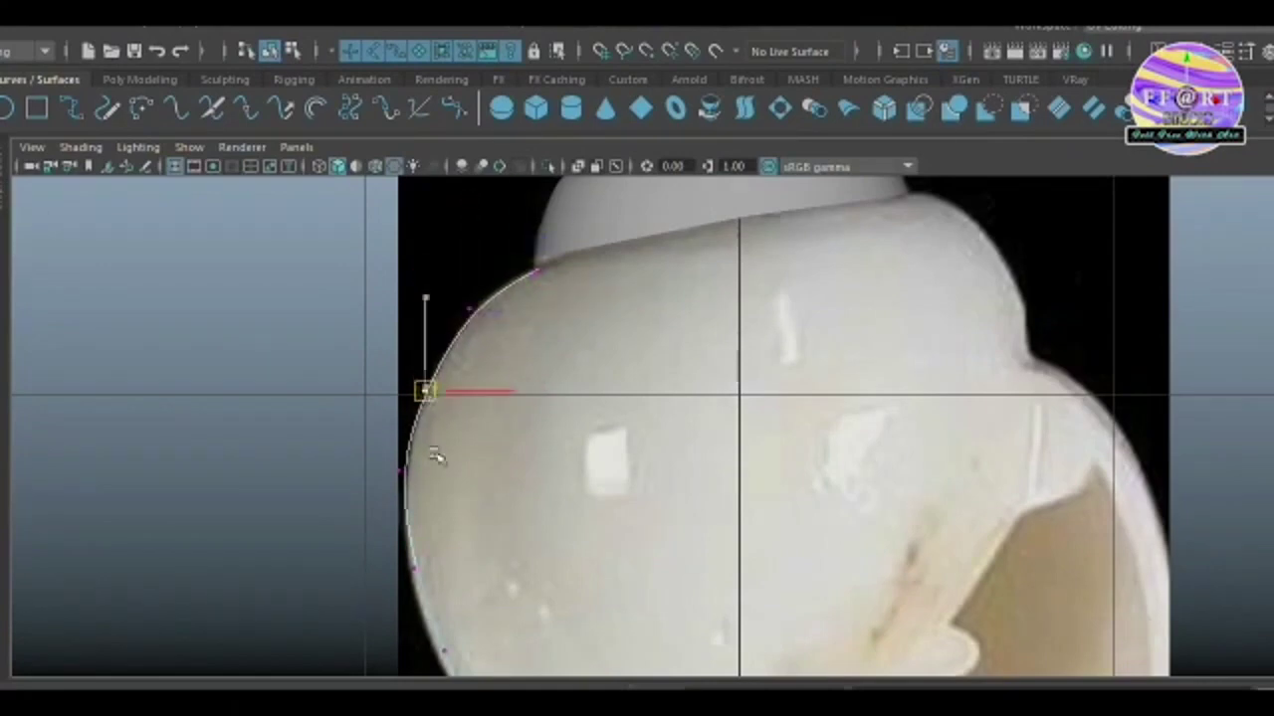
{"action": "middle_click_drag", "start_coordinate": [435, 421], "coordinate": [442, 266], "text": "alt"}
- Adjust the outline CVs along the body whorl, waist and narrow neck
{"action": "left_click_drag", "start_coordinate": [401, 391], "coordinate": [488, 526]}
{"action": "left_click_drag", "start_coordinate": [369, 285], "coordinate": [458, 351]}
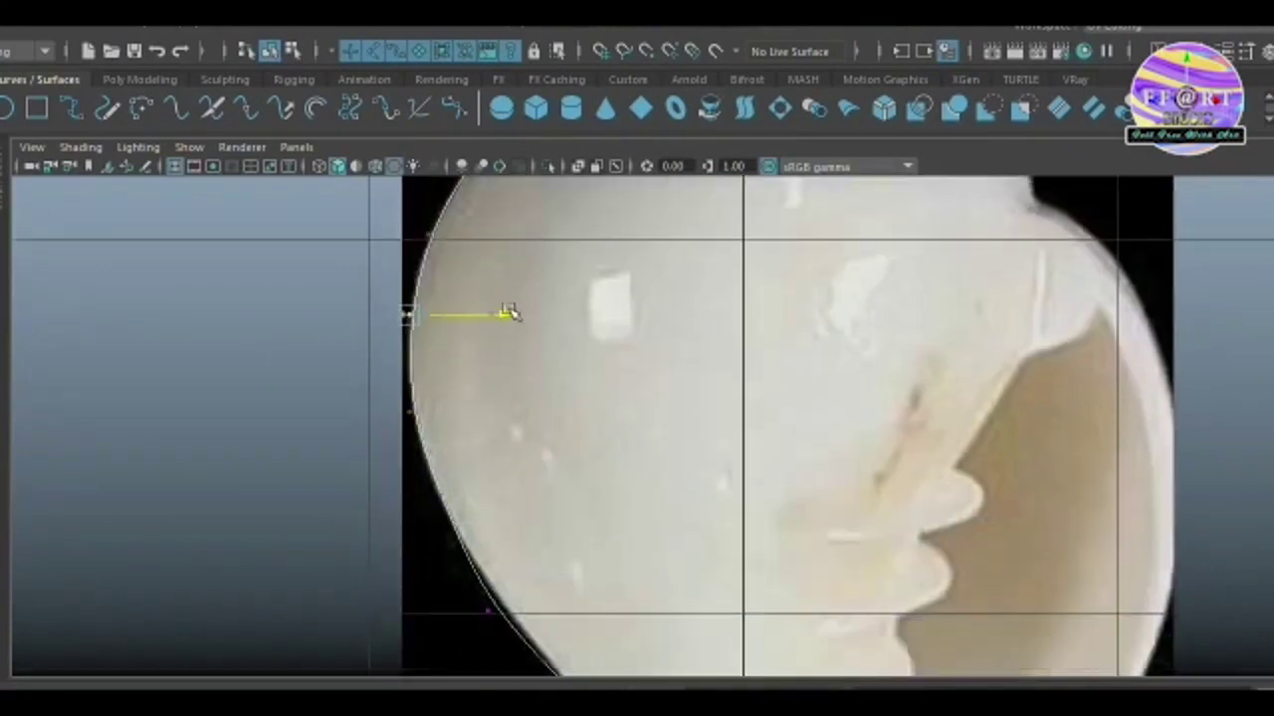
{"action": "middle_click_drag", "start_coordinate": [579, 618], "coordinate": [545, 492], "text": "alt"}
{"action": "left_click_drag", "start_coordinate": [442, 468], "coordinate": [535, 485]}
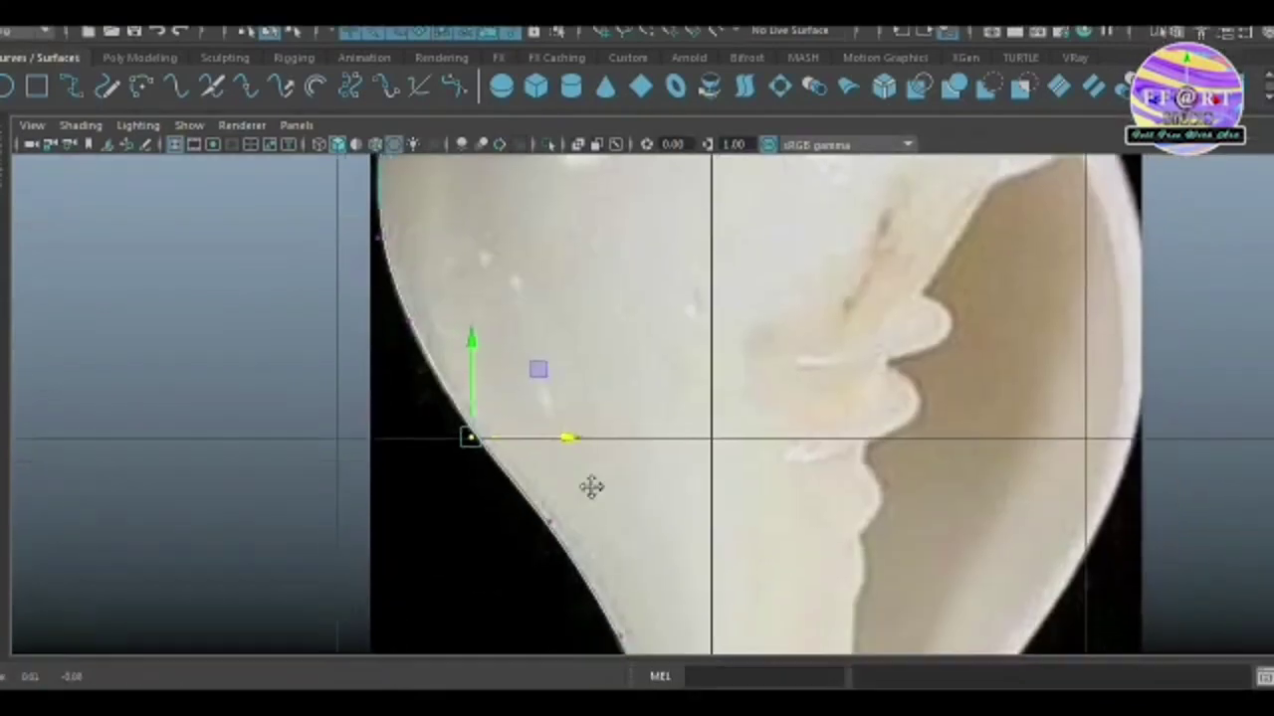
{"action": "middle_click_drag", "start_coordinate": [591, 486], "coordinate": [567, 390], "text": "alt"}
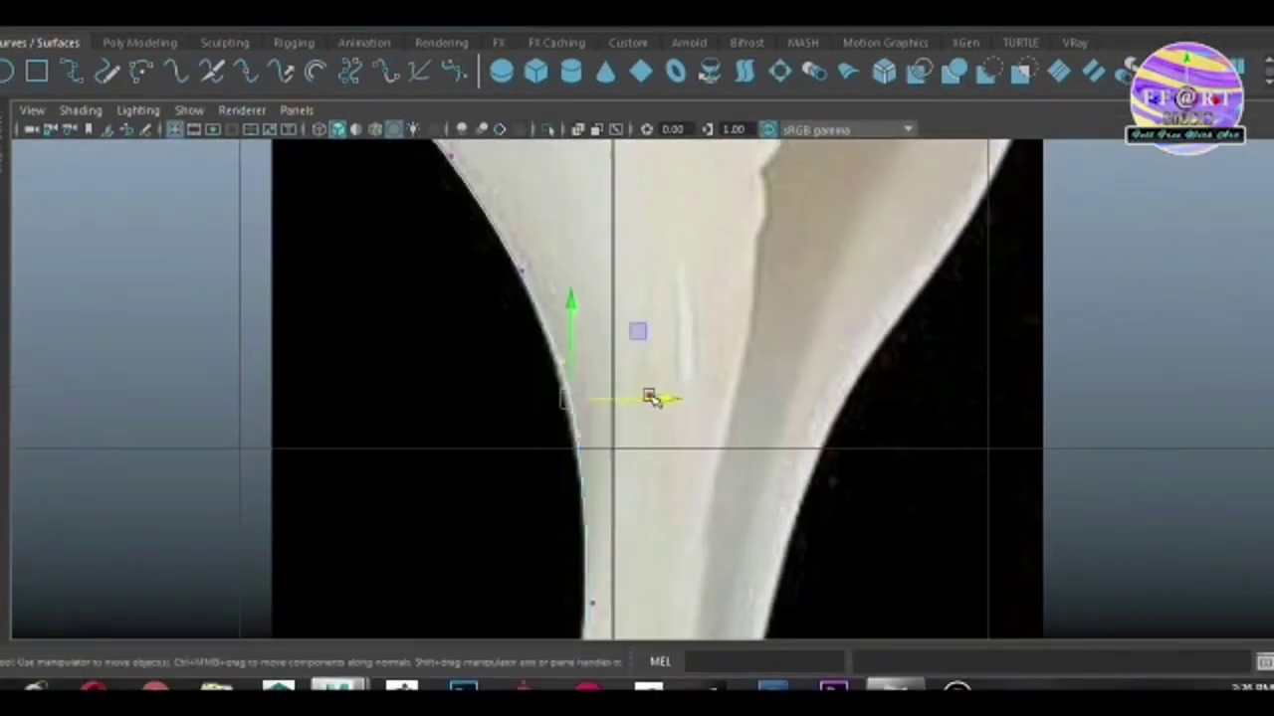
{"action": "left_click_drag", "start_coordinate": [648, 398], "coordinate": [649, 398]}
- Fit the lowest outline CVs to the narrow bottom, ending at the tip
{"action": "mouse_move", "coordinate": [644, 538]}
{"action": "middle_mouse_down", "text": "alt"}
{"action": "mouse_move", "coordinate": [631, 478]}
{"action": "mouse_move", "coordinate": [603, 477]}
{"action": "mouse_move", "coordinate": [520, 369]}
{"action": "middle_mouse_up", "text": "alt"}
{"action": "left_click", "coordinate": [564, 273]}
{"action": "left_click", "coordinate": [576, 414]}
{"action": "left_click", "coordinate": [558, 502]}
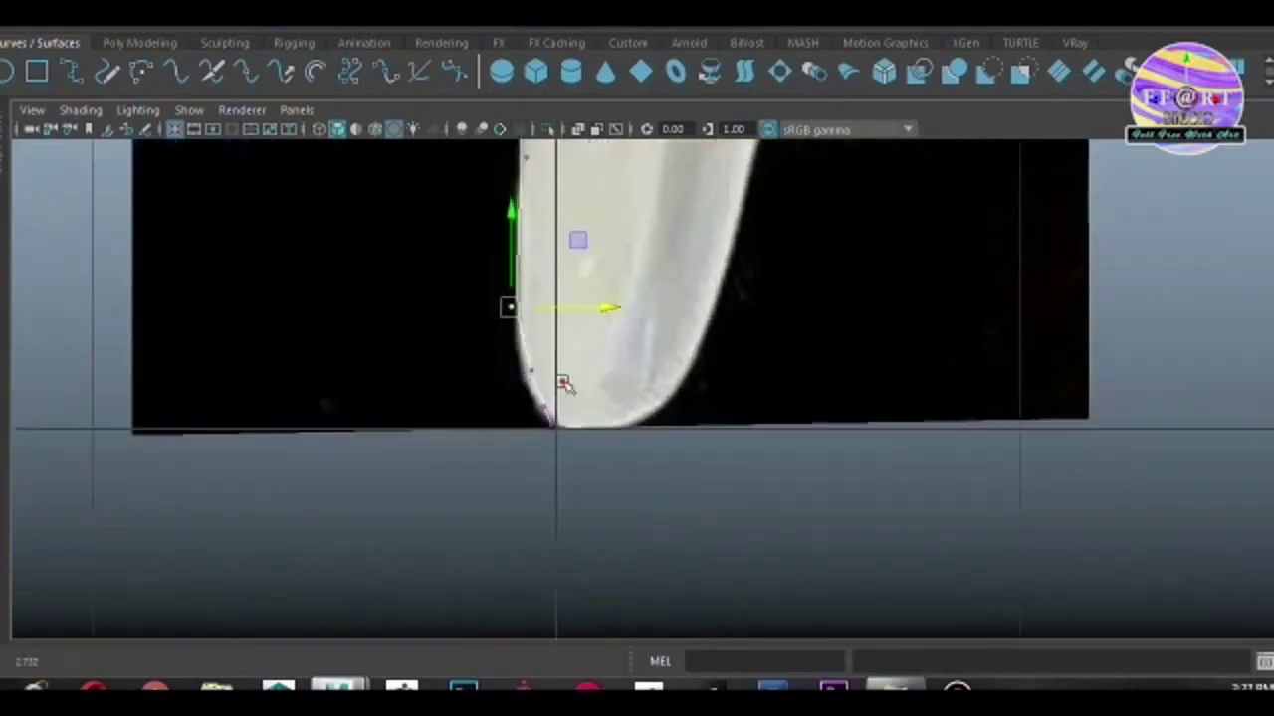
{"action": "left_click", "coordinate": [496, 376]}
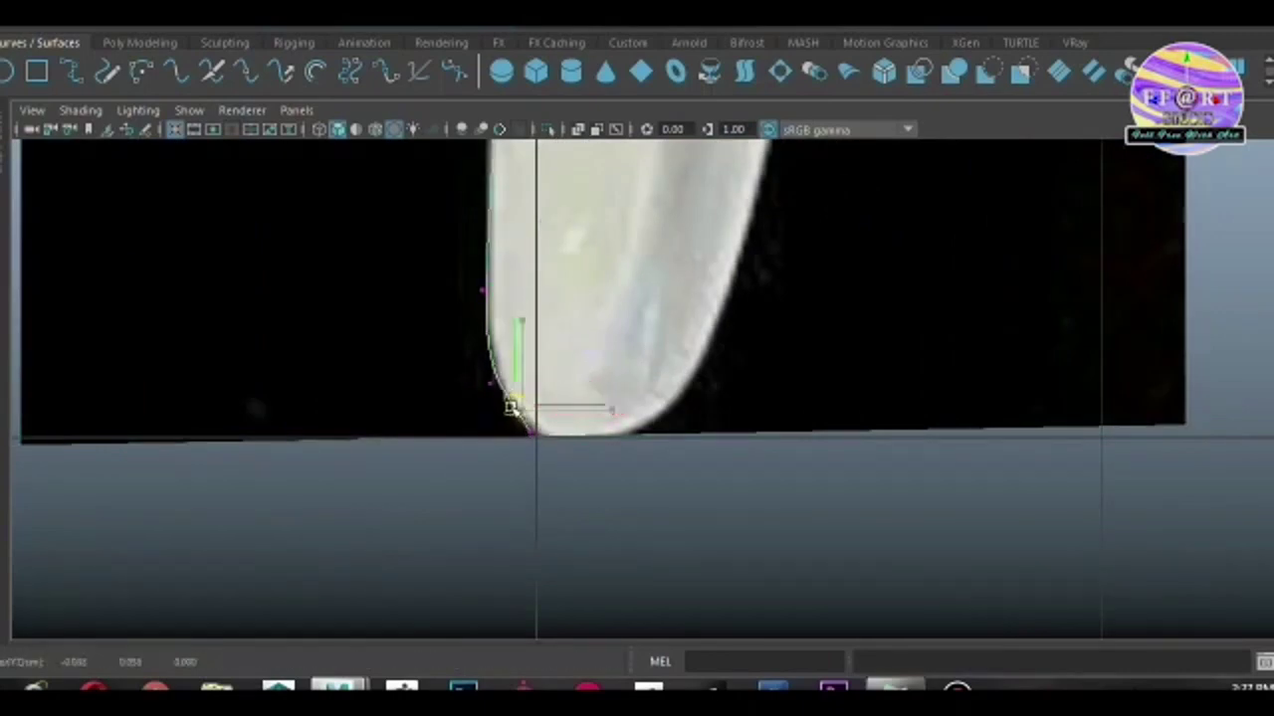
{"action": "left_click", "coordinate": [530, 432]}
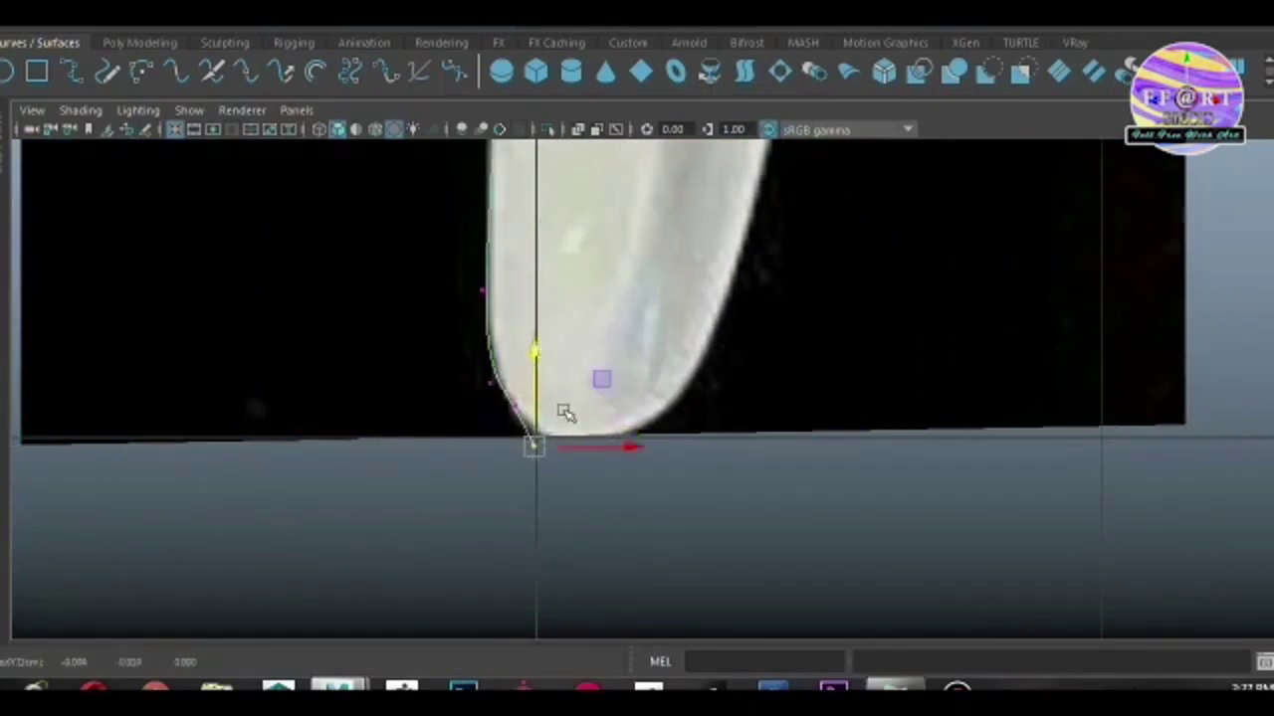
{"action": "mouse_move", "coordinate": [535, 353]}
{"action": "left_mouse_down"}
{"action": "mouse_move", "coordinate": [539, 332]}
{"action": "mouse_move", "coordinate": [538, 396]}
{"action": "left_mouse_up"}
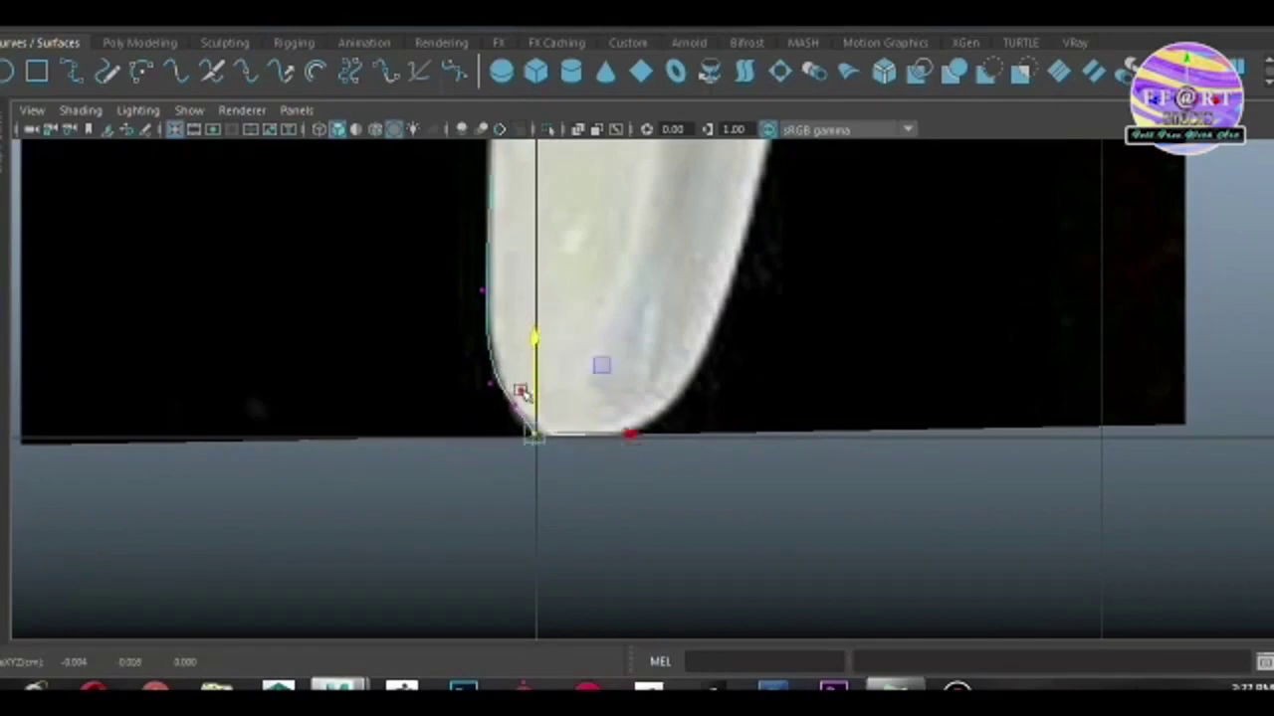
{"action": "scroll", "coordinate": [563, 448], "scroll_direction": "up", "scroll_amount": 2}
- Zoom into the aperture and trace its toothed inner edge down toward the tip
{"action": "scroll", "coordinate": [654, 421], "scroll_direction": "down", "scroll_amount": 5}
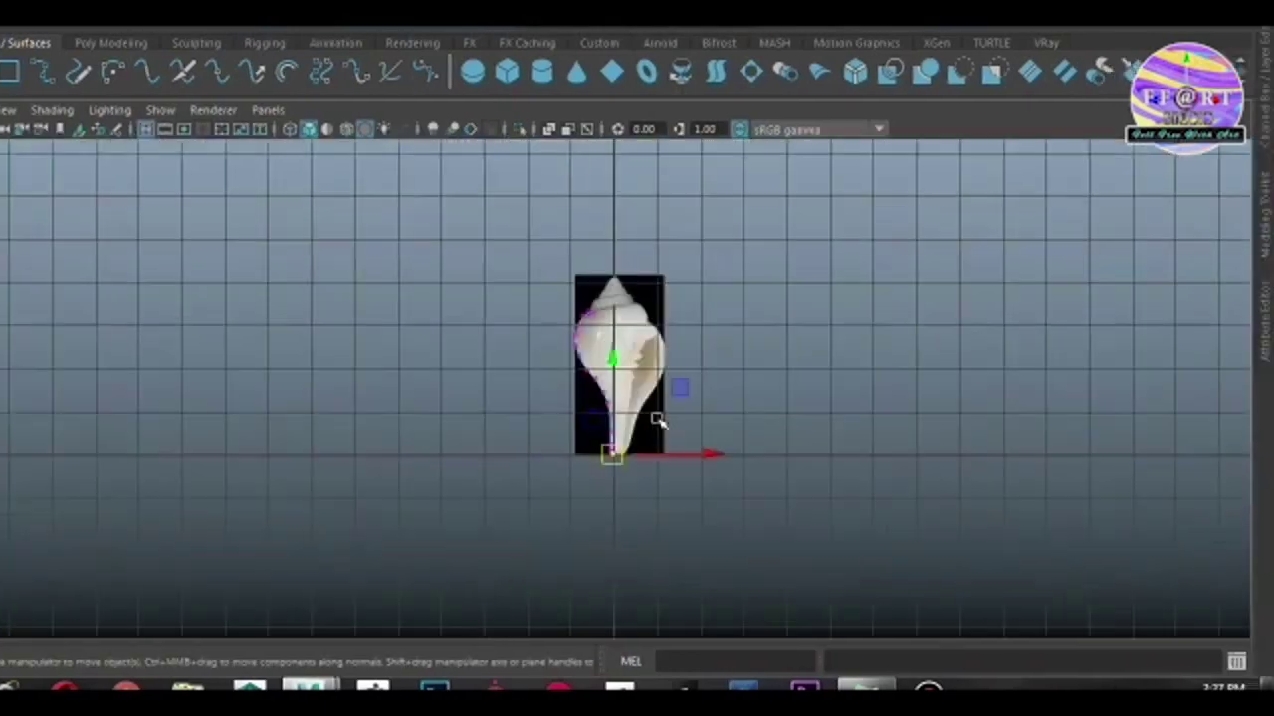
{"action": "scroll", "coordinate": [867, 421], "scroll_direction": "up", "scroll_amount": 3}
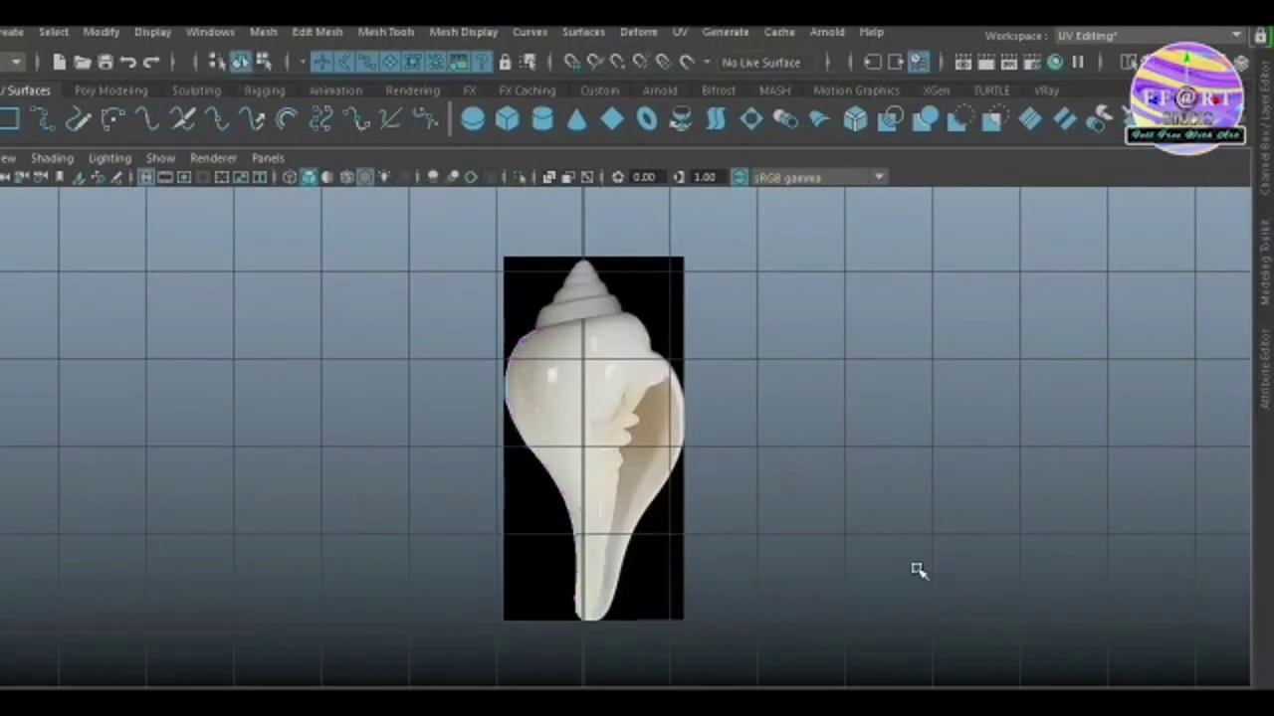
{"action": "scroll", "coordinate": [643, 440], "scroll_direction": "up", "scroll_amount": 1}
{"action": "scroll", "coordinate": [441, 276], "scroll_direction": "up", "scroll_amount": 3}
{"action": "scroll", "coordinate": [487, 226], "scroll_direction": "down", "scroll_amount": 2}
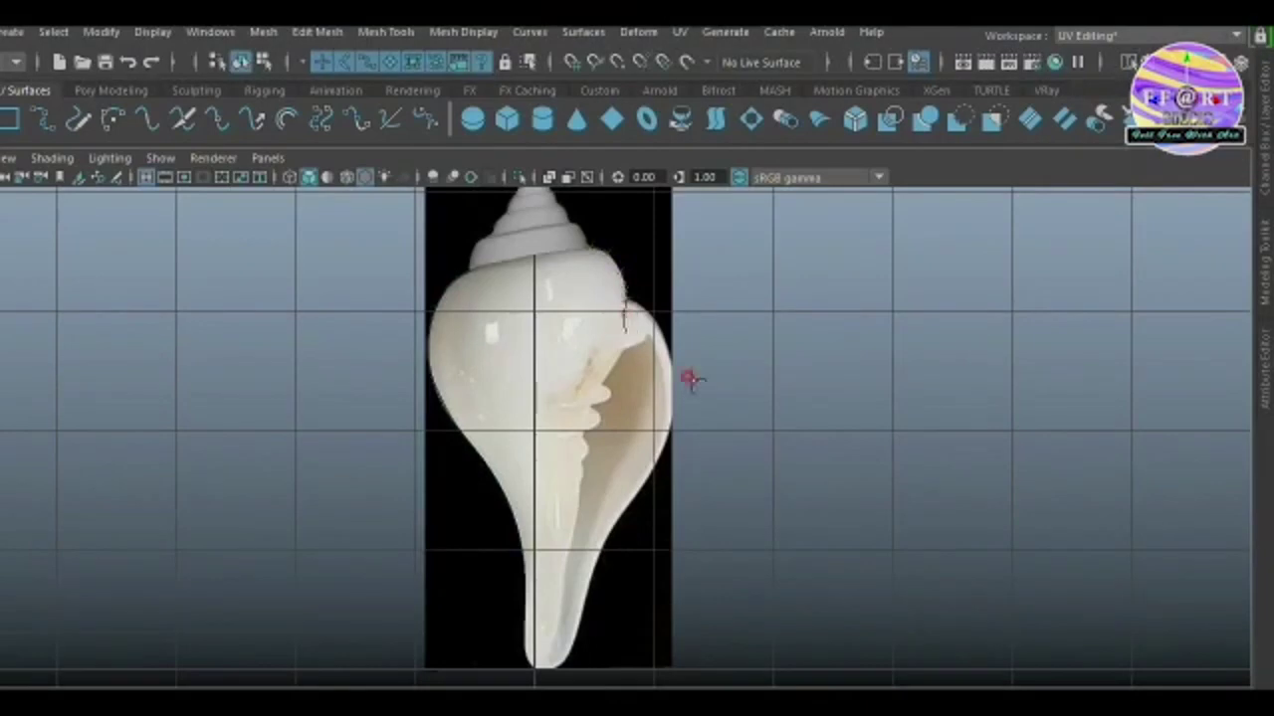
{"action": "scroll", "coordinate": [612, 357], "scroll_direction": "up", "scroll_amount": 2}
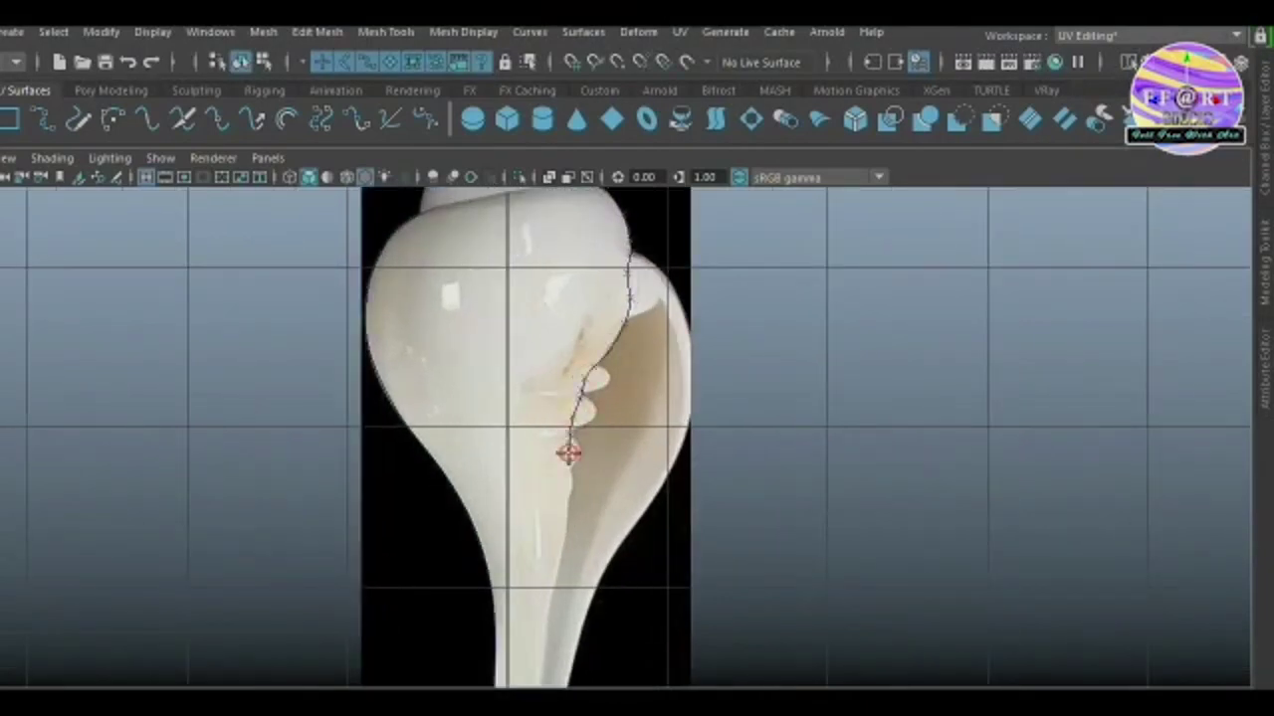
{"action": "middle_click_drag", "start_coordinate": [580, 535], "coordinate": [567, 436], "text": "alt"}
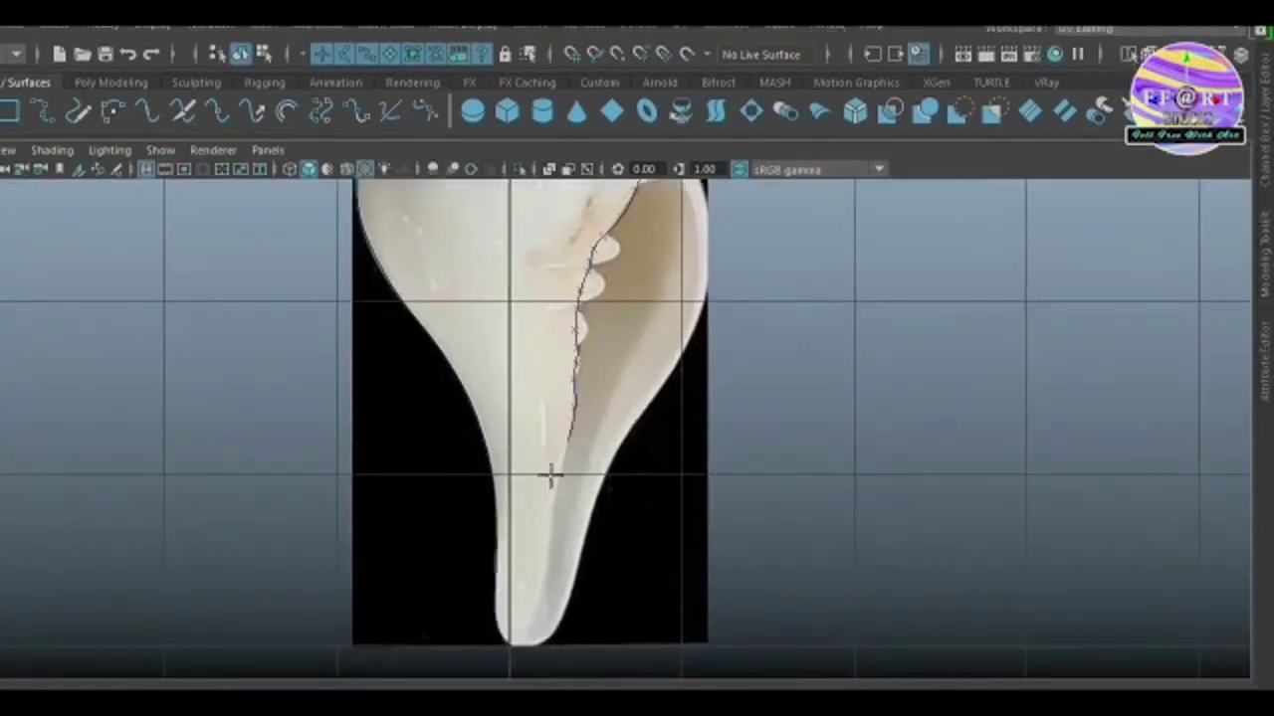
{"action": "left_click", "coordinate": [551, 476]}
{"action": "left_click", "coordinate": [549, 582]}
{"action": "middle_click_drag", "start_coordinate": [560, 540], "coordinate": [569, 480], "text": "alt"}
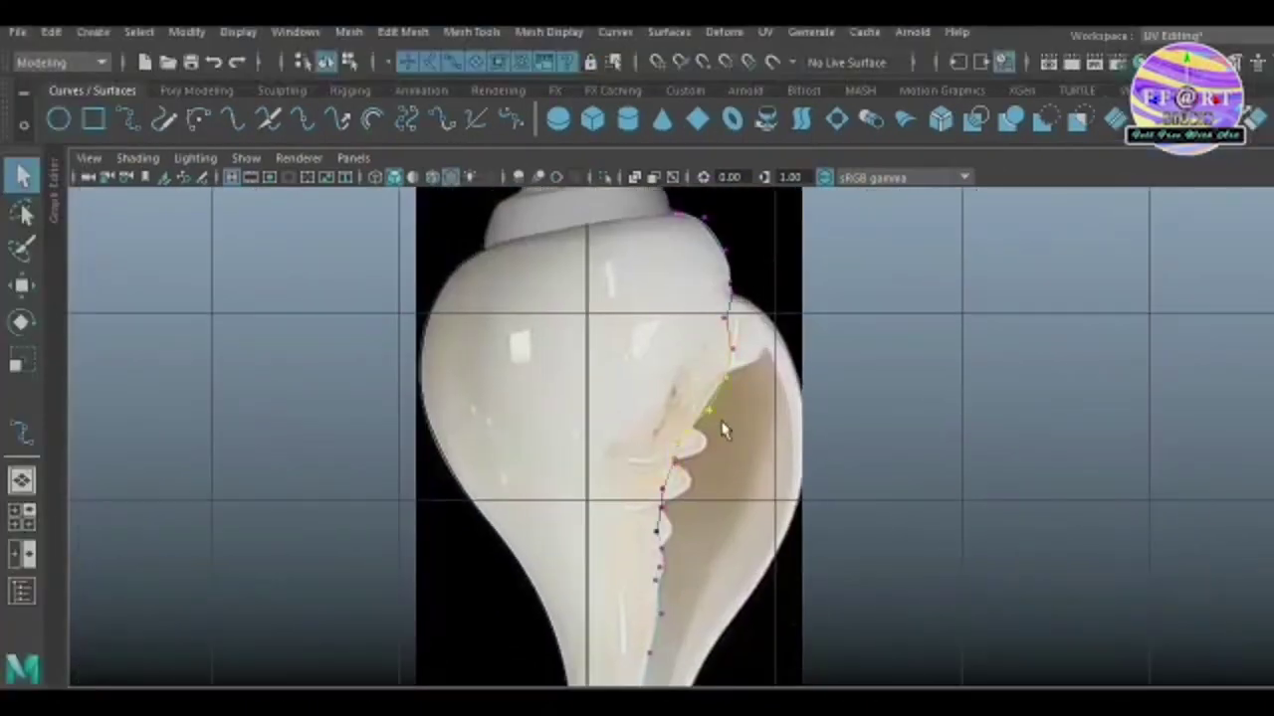
- Nudge the aperture curve's points onto the inner edge, pulling the last onto the tip
{"action": "key", "text": "w"}
{"action": "left_click_drag", "start_coordinate": [706, 318], "coordinate": [719, 304]}
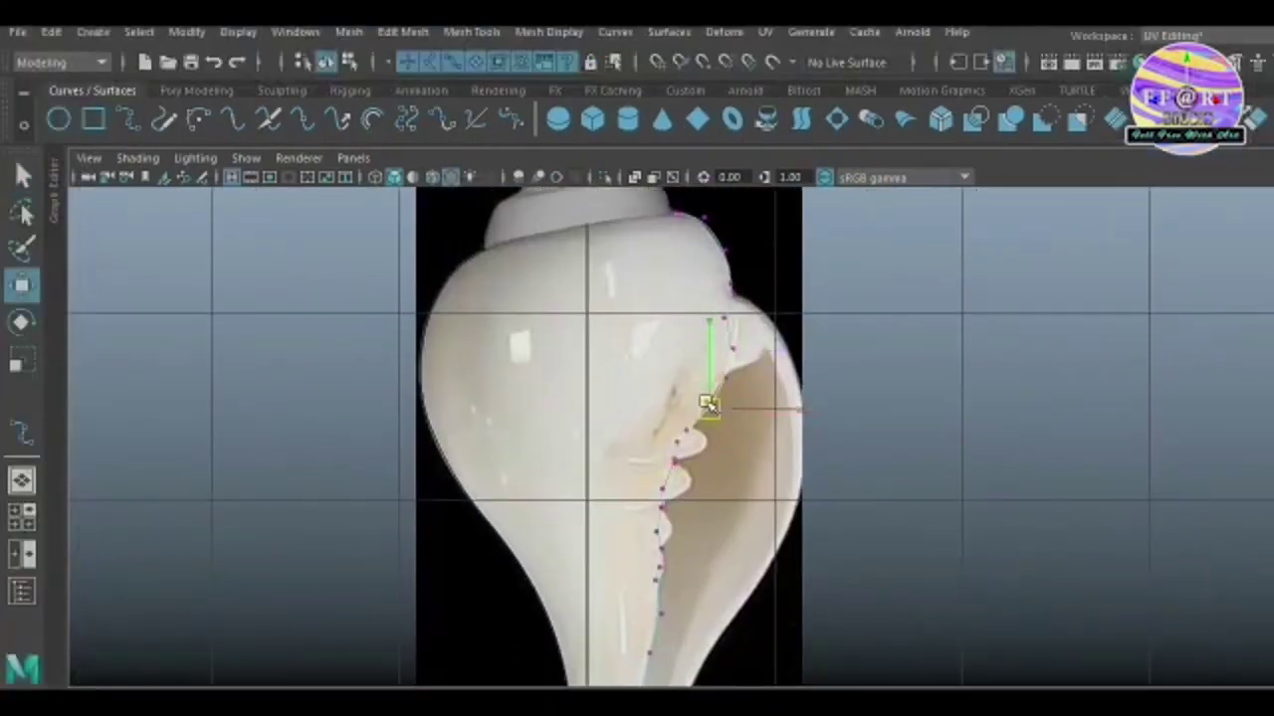
{"action": "mouse_move", "coordinate": [718, 304]}
{"action": "middle_mouse_down", "text": "alt"}
{"action": "mouse_move", "coordinate": [689, 244]}
{"action": "mouse_move", "coordinate": [657, 389]}
{"action": "middle_mouse_up", "text": "alt"}
{"action": "left_click", "coordinate": [690, 244]}
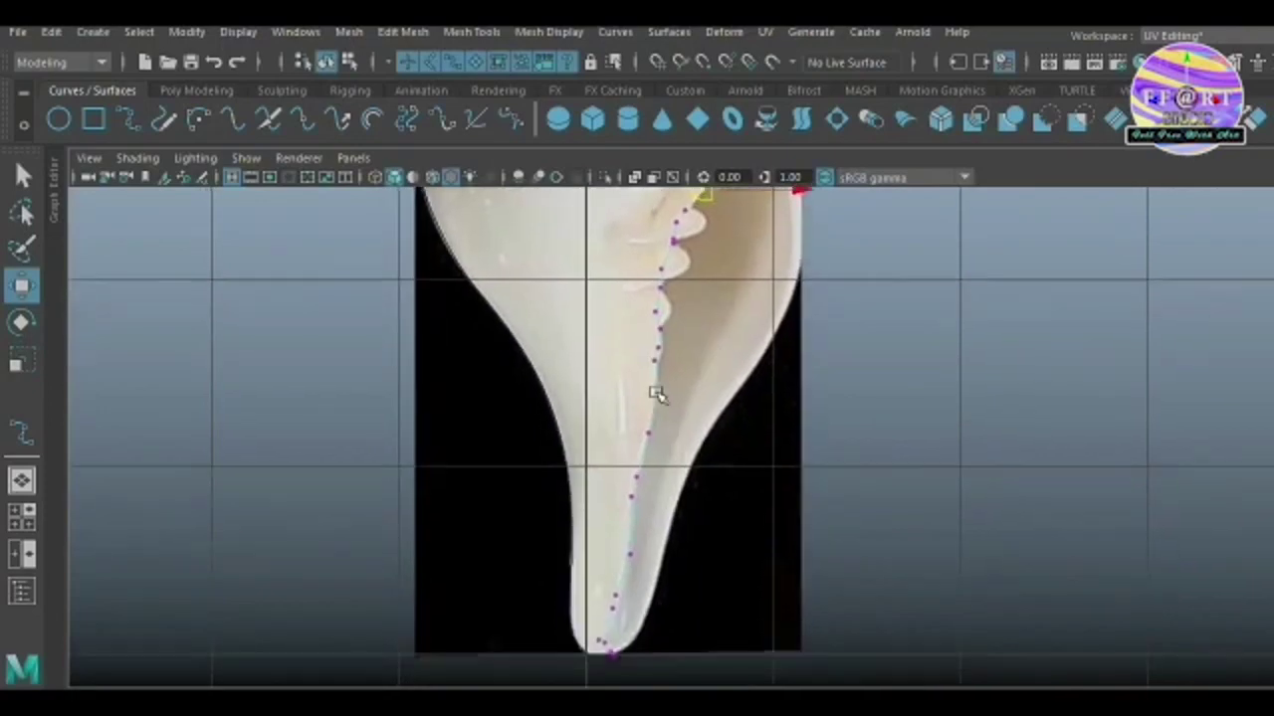
{"action": "scroll", "coordinate": [681, 381], "scroll_direction": "up", "scroll_amount": 2}
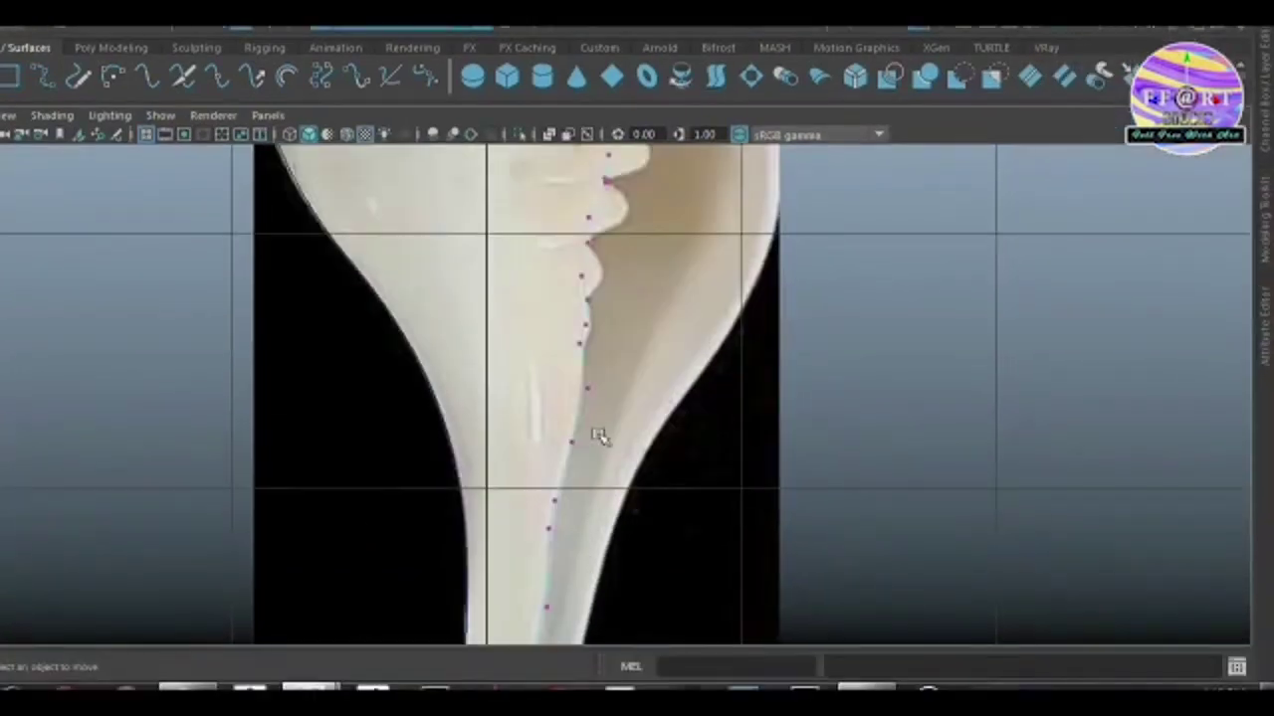
{"action": "left_click_drag", "start_coordinate": [603, 489], "coordinate": [546, 467]}
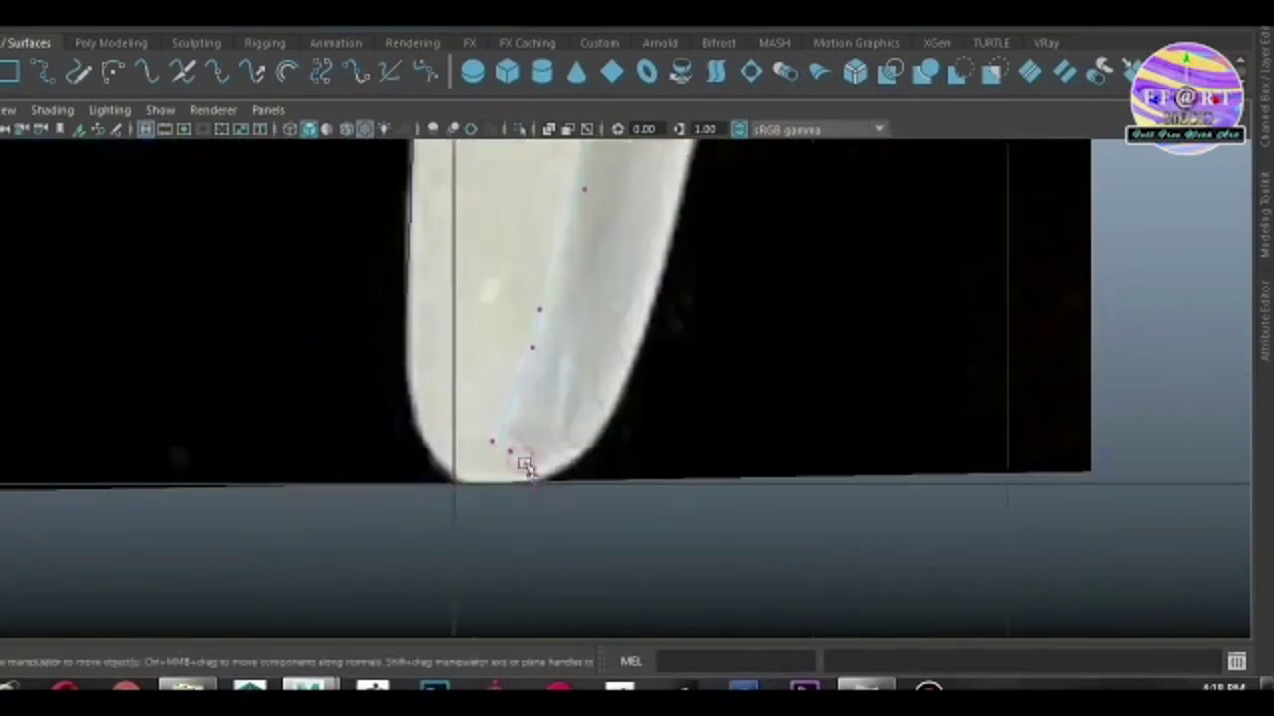
{"action": "mouse_move", "coordinate": [522, 480]}
{"action": "left_mouse_down"}
{"action": "mouse_move", "coordinate": [499, 448]}
{"action": "mouse_move", "coordinate": [535, 494]}
{"action": "left_mouse_up"}
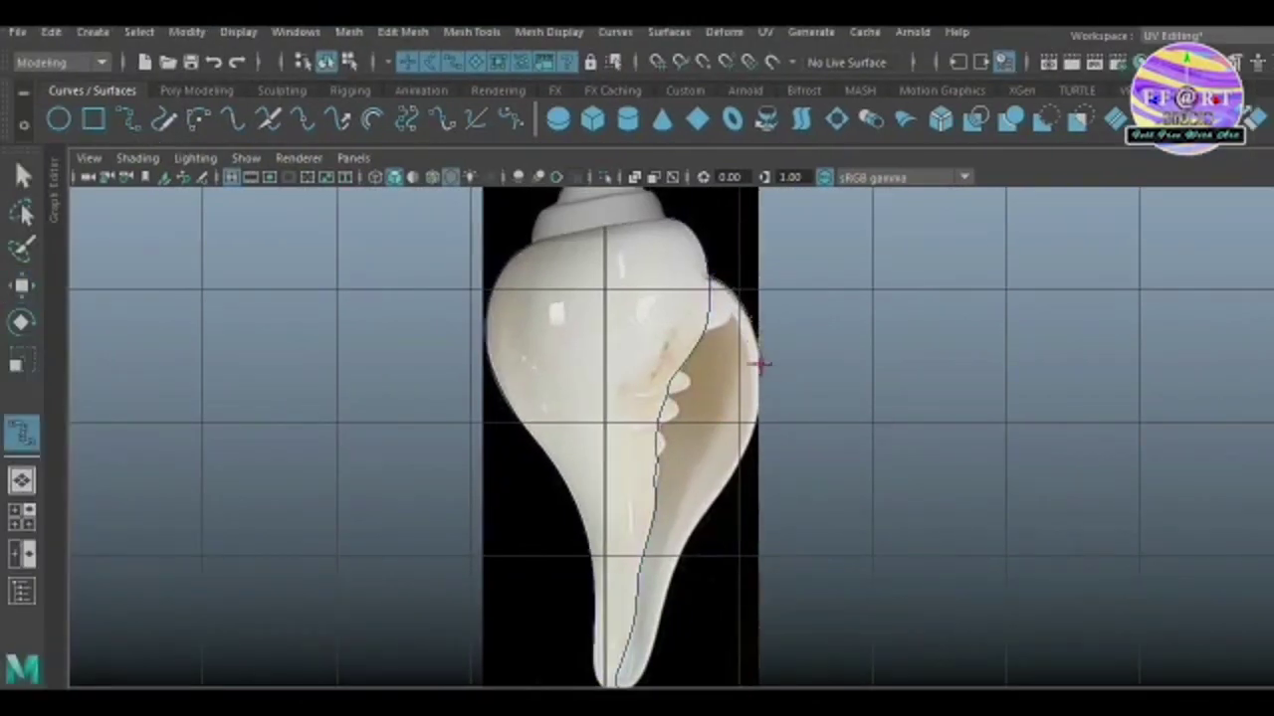
- Complete the fourth EP curve along the shell's outer right lip
{"action": "middle_click_drag", "start_coordinate": [717, 500], "coordinate": [713, 398], "text": "alt"}
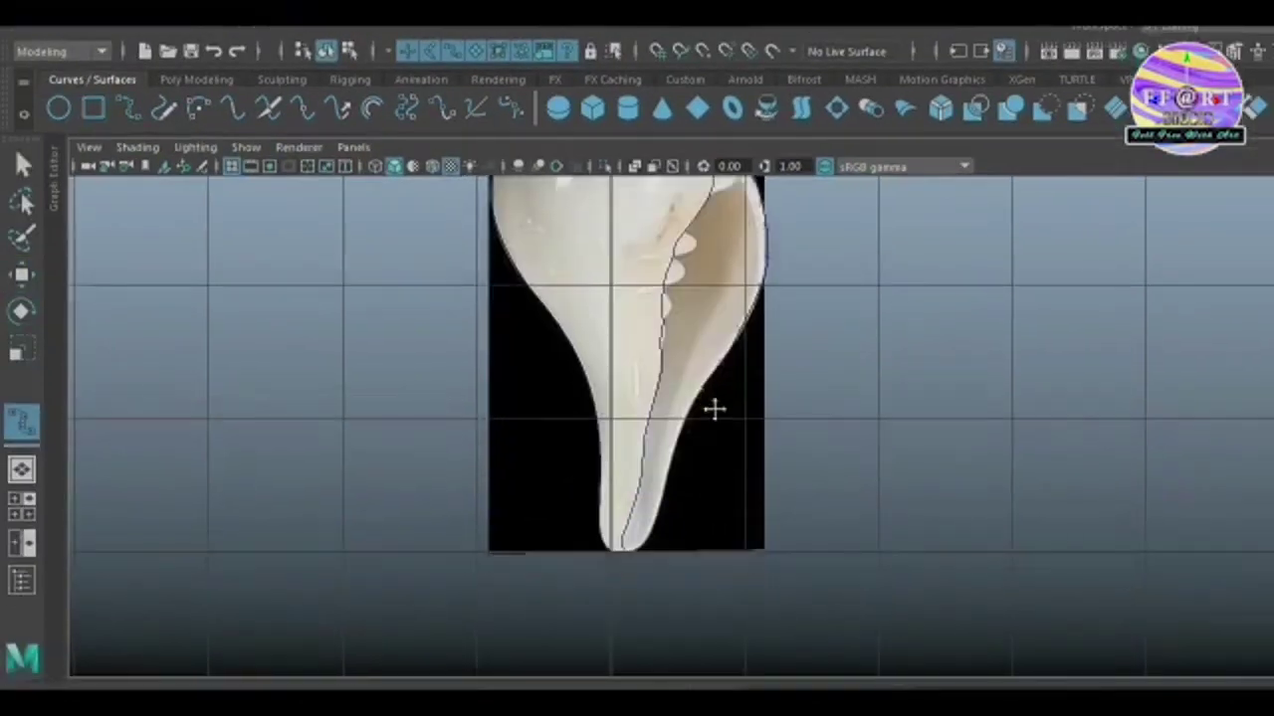
{"action": "key", "text": "Return"}
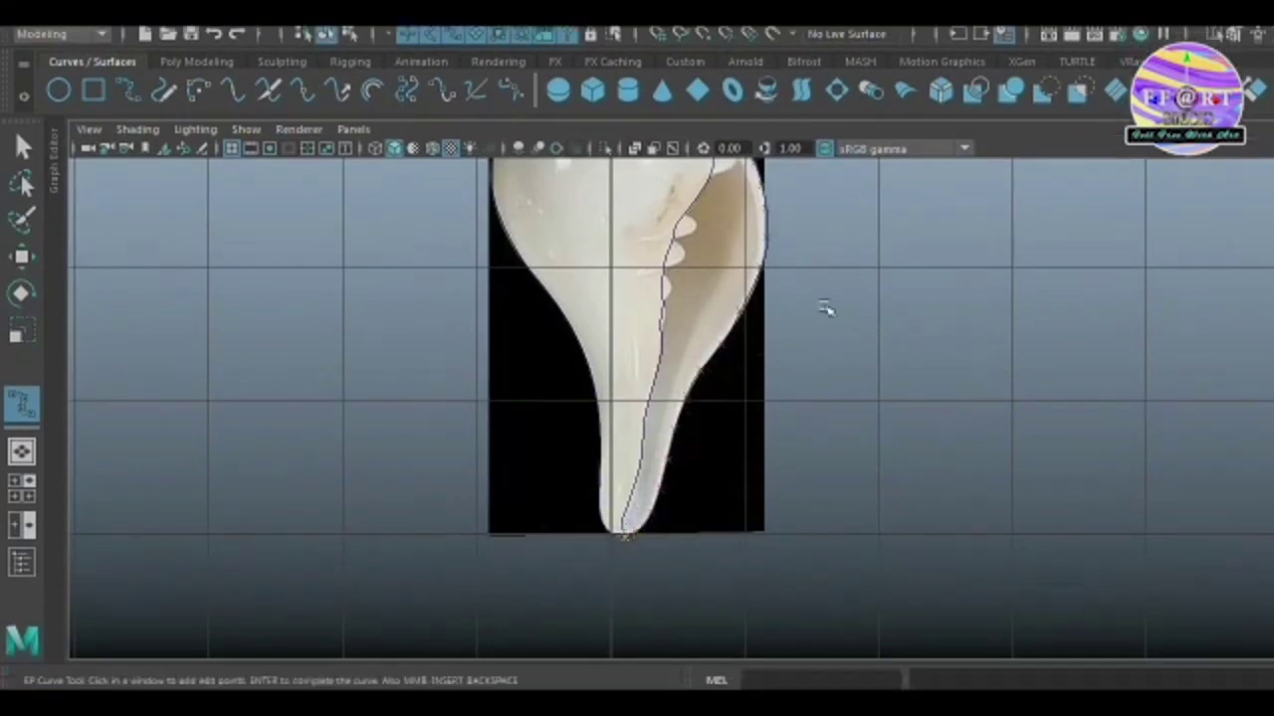
{"action": "key", "text": "w"}
{"action": "scroll", "coordinate": [947, 355], "scroll_direction": "up", "scroll_amount": 5}
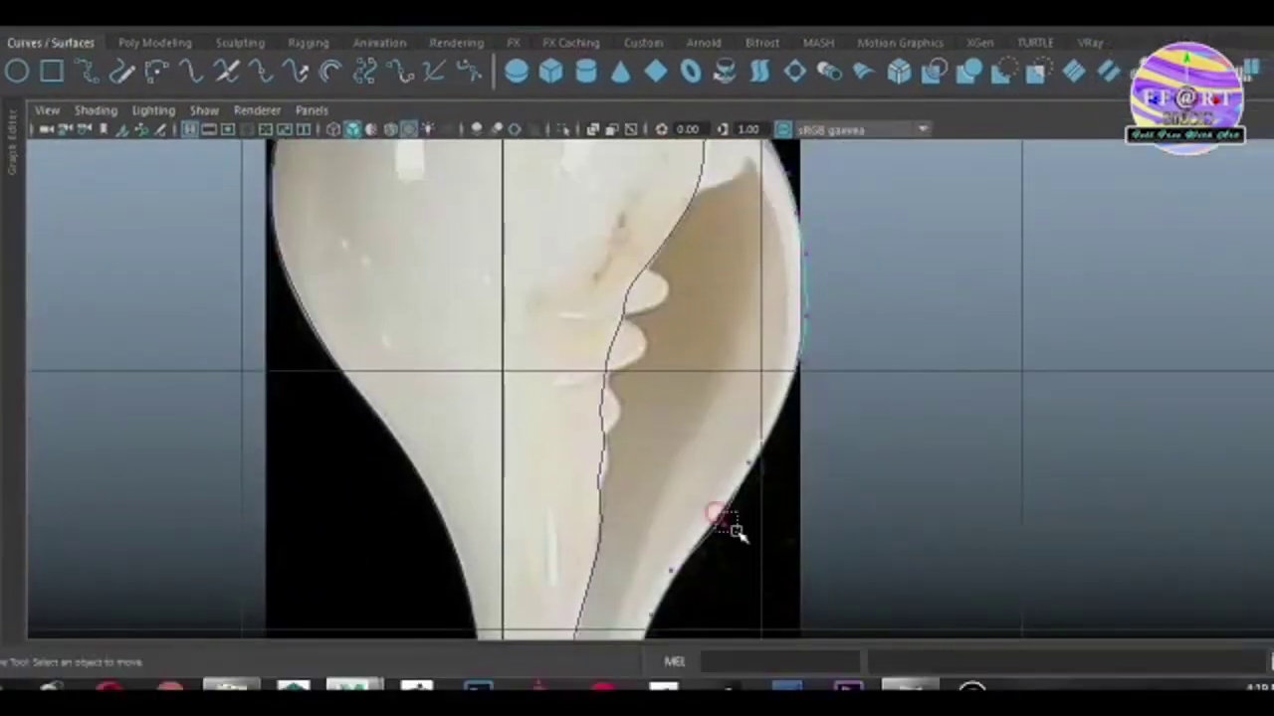
- Nudge the curve's lowest points so they tuck into the shell's bottom tip
{"action": "left_click", "coordinate": [717, 517]}
{"action": "mouse_move", "coordinate": [739, 446]}
{"action": "middle_mouse_down", "text": "alt"}
{"action": "mouse_move", "coordinate": [768, 412]}
{"action": "mouse_move", "coordinate": [686, 289]}
{"action": "middle_mouse_up", "text": "alt"}
{"action": "left_click", "coordinate": [669, 408]}
{"action": "left_click_drag", "start_coordinate": [673, 414], "coordinate": [667, 411]}
{"action": "left_click_drag", "start_coordinate": [674, 504], "coordinate": [648, 517]}
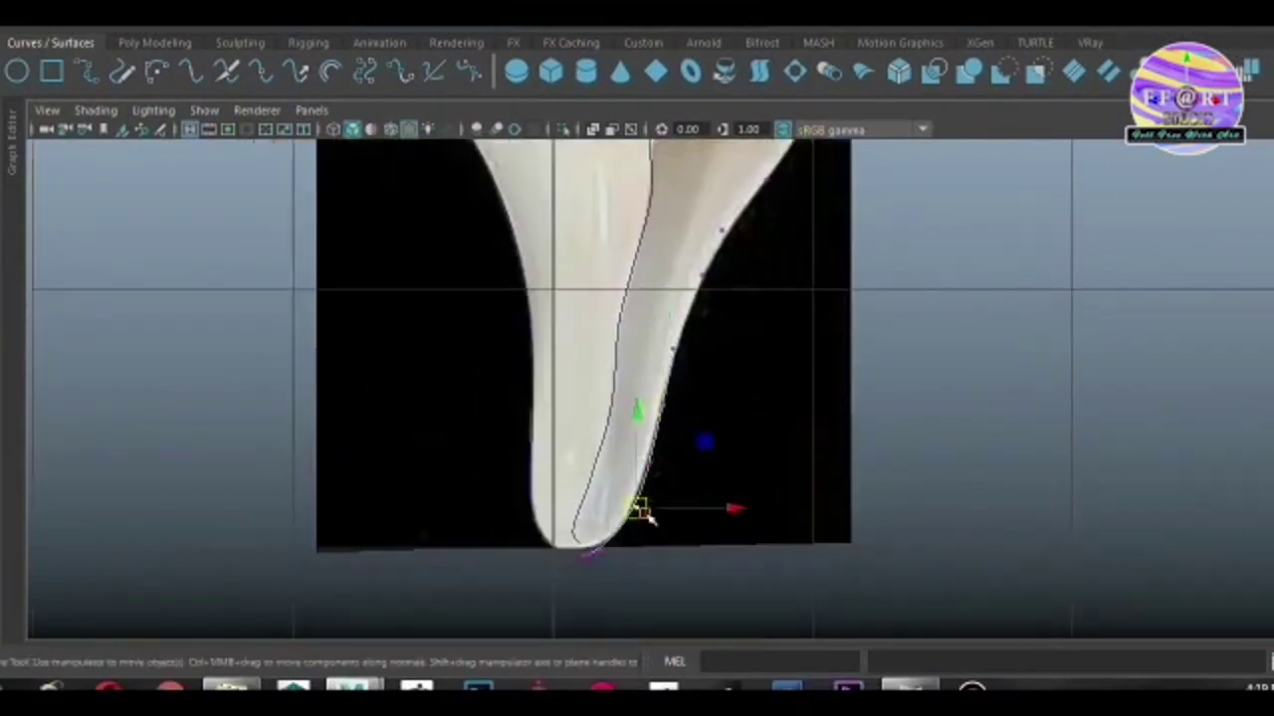
{"action": "left_click", "coordinate": [660, 463]}
{"action": "middle_click_drag", "start_coordinate": [595, 594], "coordinate": [625, 574], "text": "alt"}
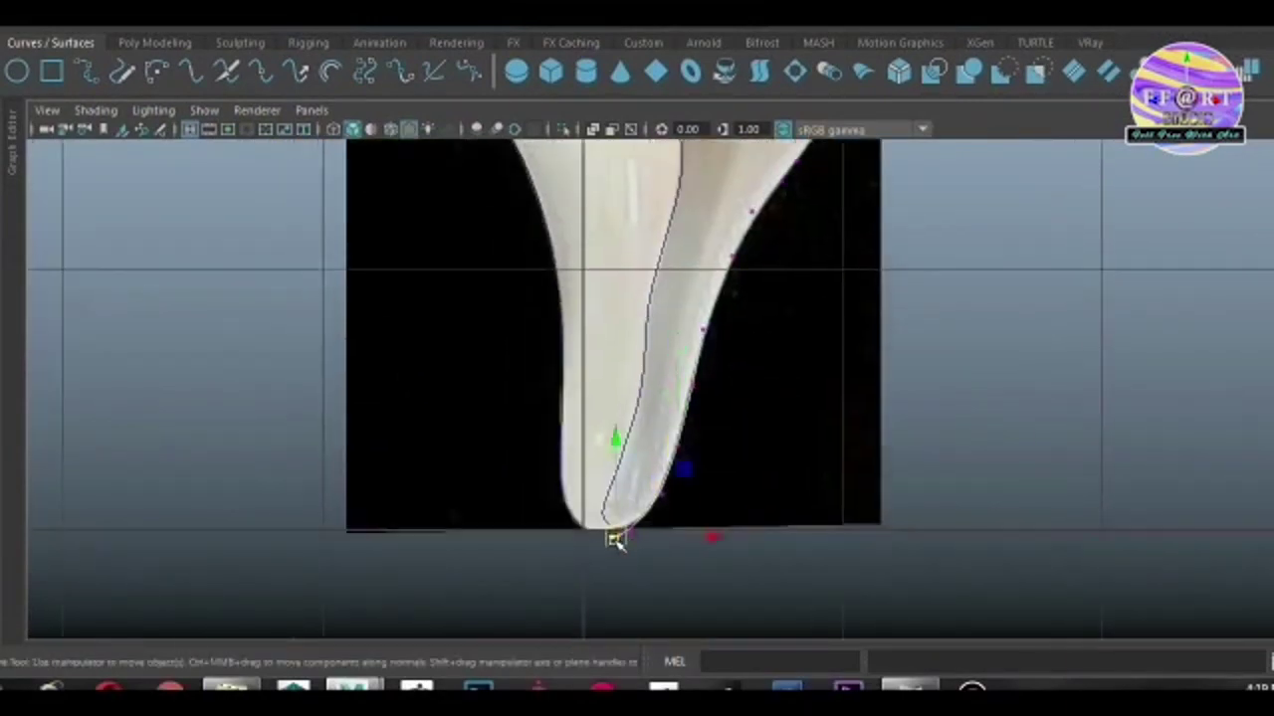
{"action": "left_click", "coordinate": [723, 562]}
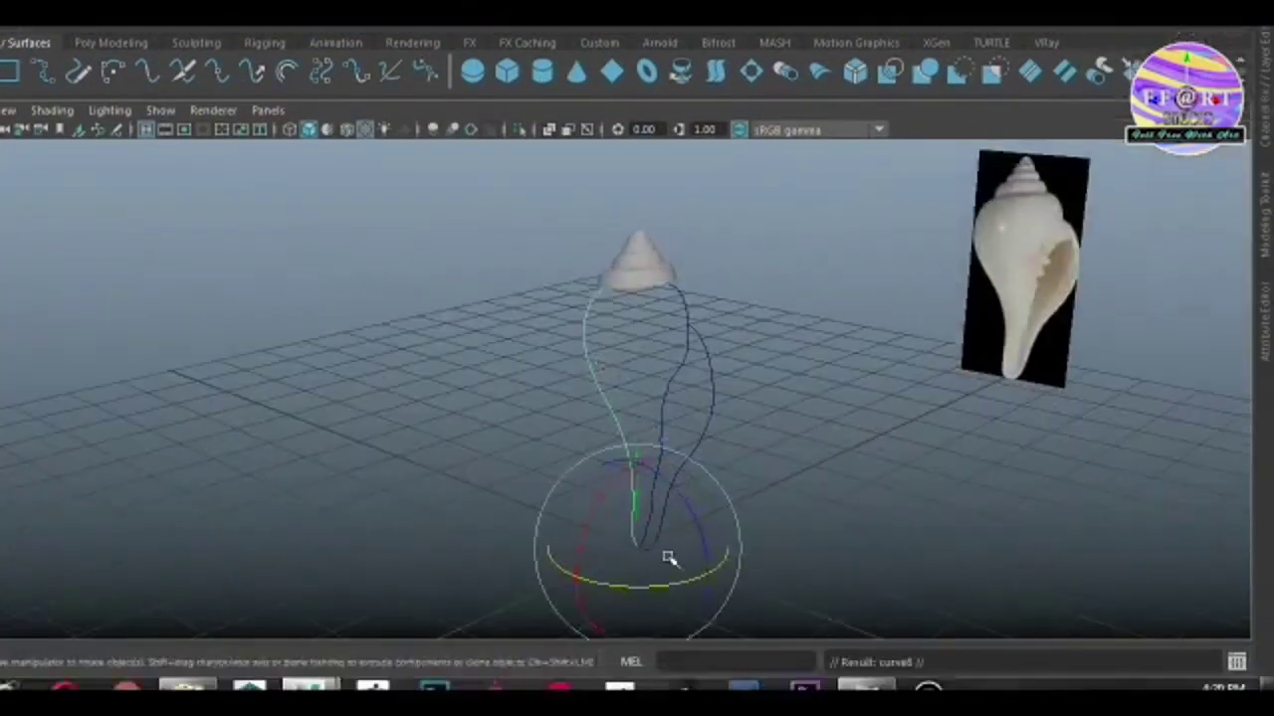
- Rotate the copied profile curve about Y to about -92.7°, then view from the front
{"action": "left_click_drag", "start_coordinate": [669, 559], "coordinate": [738, 455]}
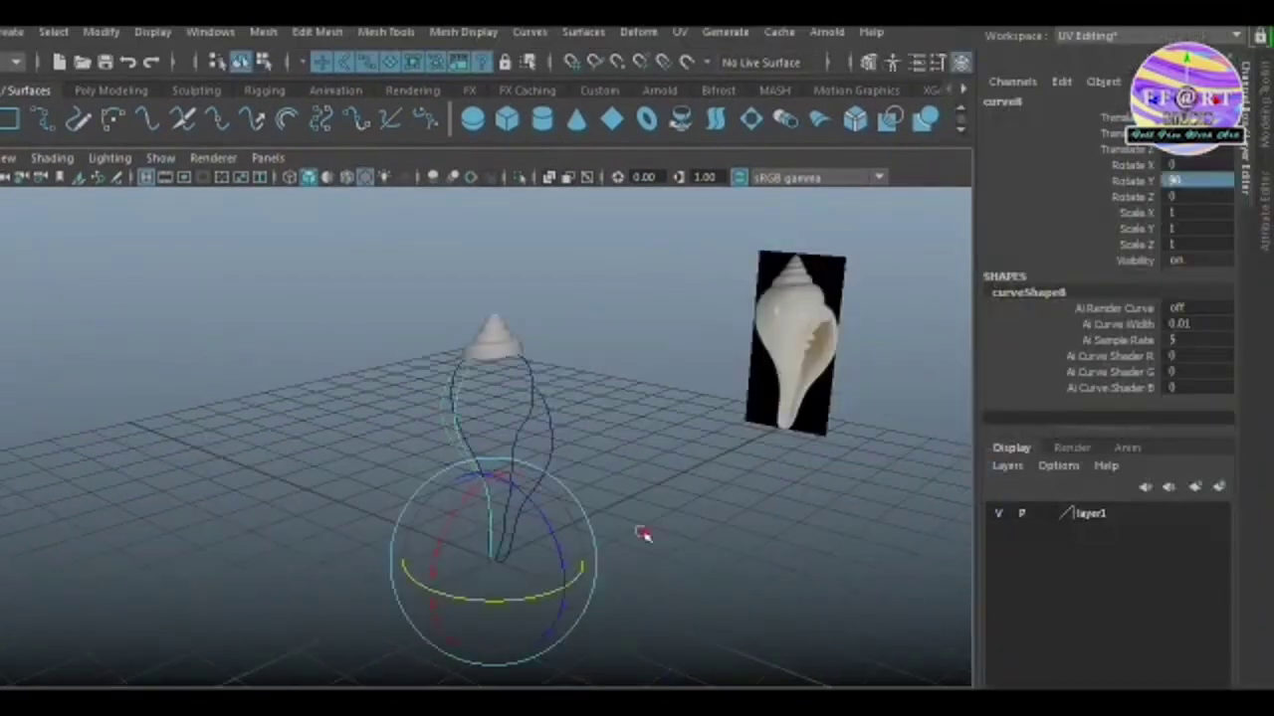
{"action": "left_click_drag", "start_coordinate": [644, 534], "coordinate": [534, 467], "text": "alt"}
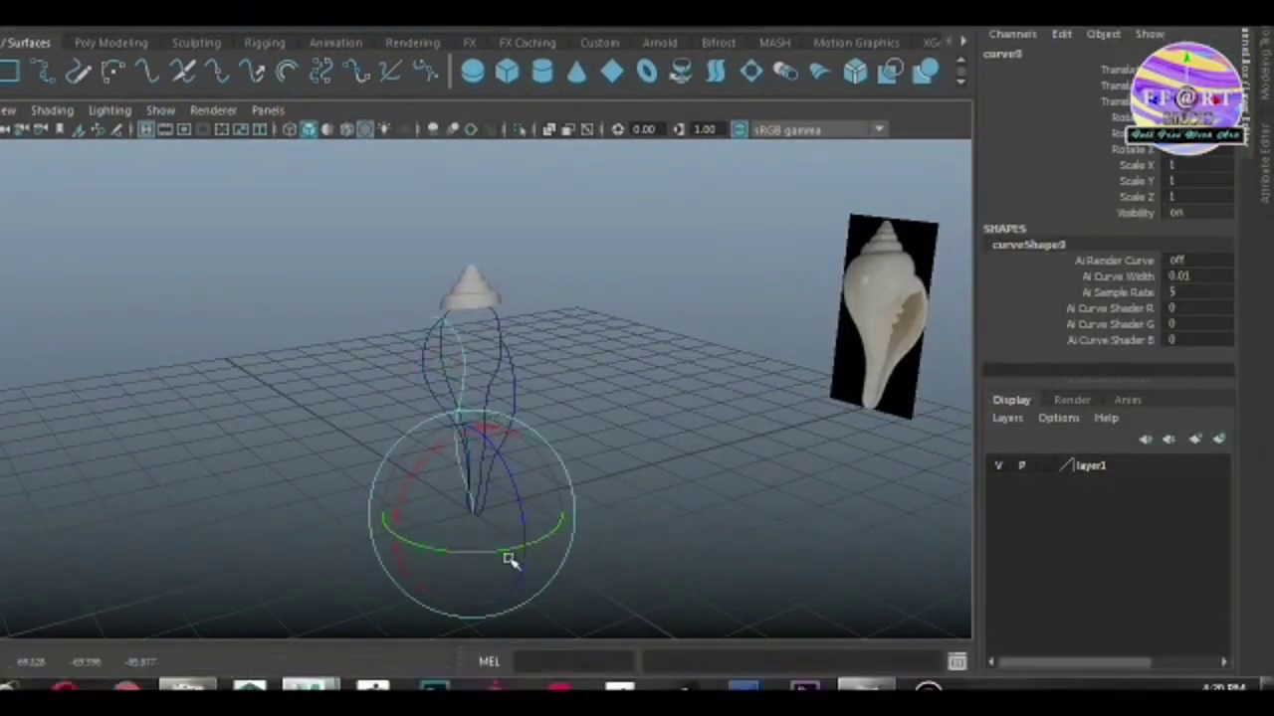
{"action": "mouse_move", "coordinate": [512, 555]}
{"action": "left_mouse_down", "text": "alt"}
{"action": "mouse_move", "coordinate": [597, 528]}
{"action": "mouse_move", "coordinate": [535, 445]}
{"action": "left_mouse_up", "text": "alt"}
{"action": "key", "text": "ctrl+z"}
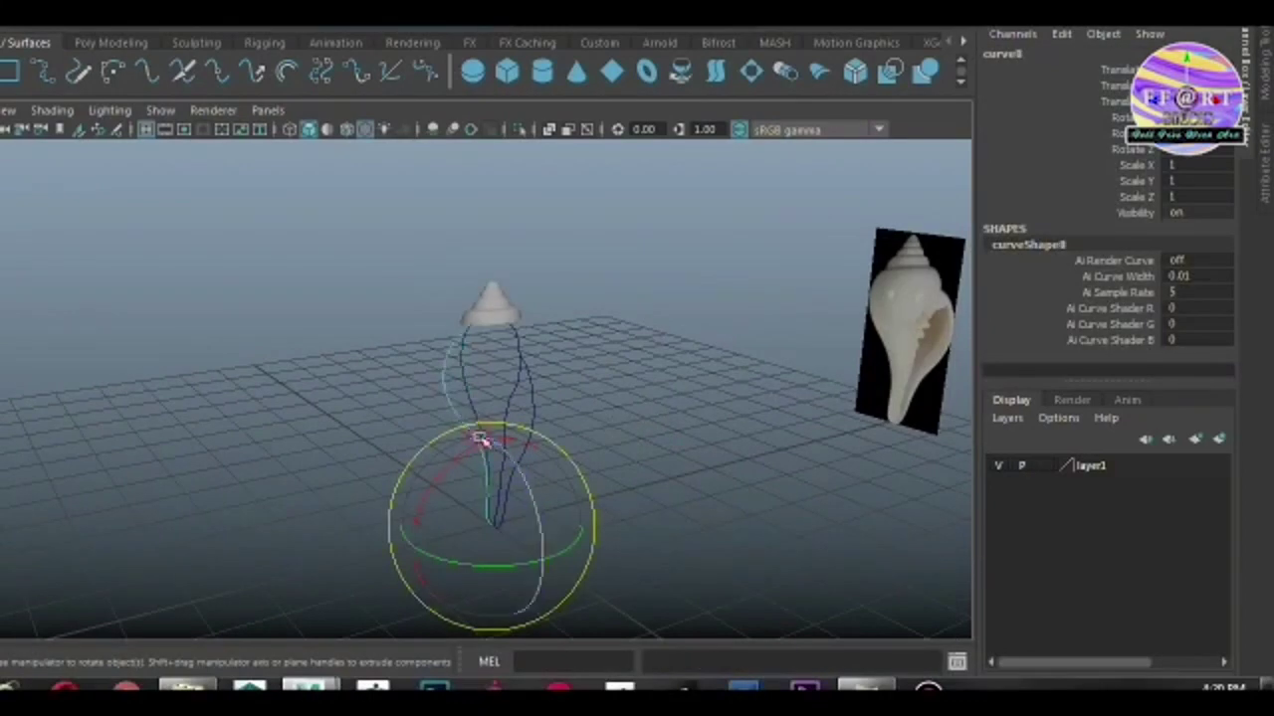
{"action": "left_click_drag", "start_coordinate": [519, 560], "coordinate": [393, 548]}
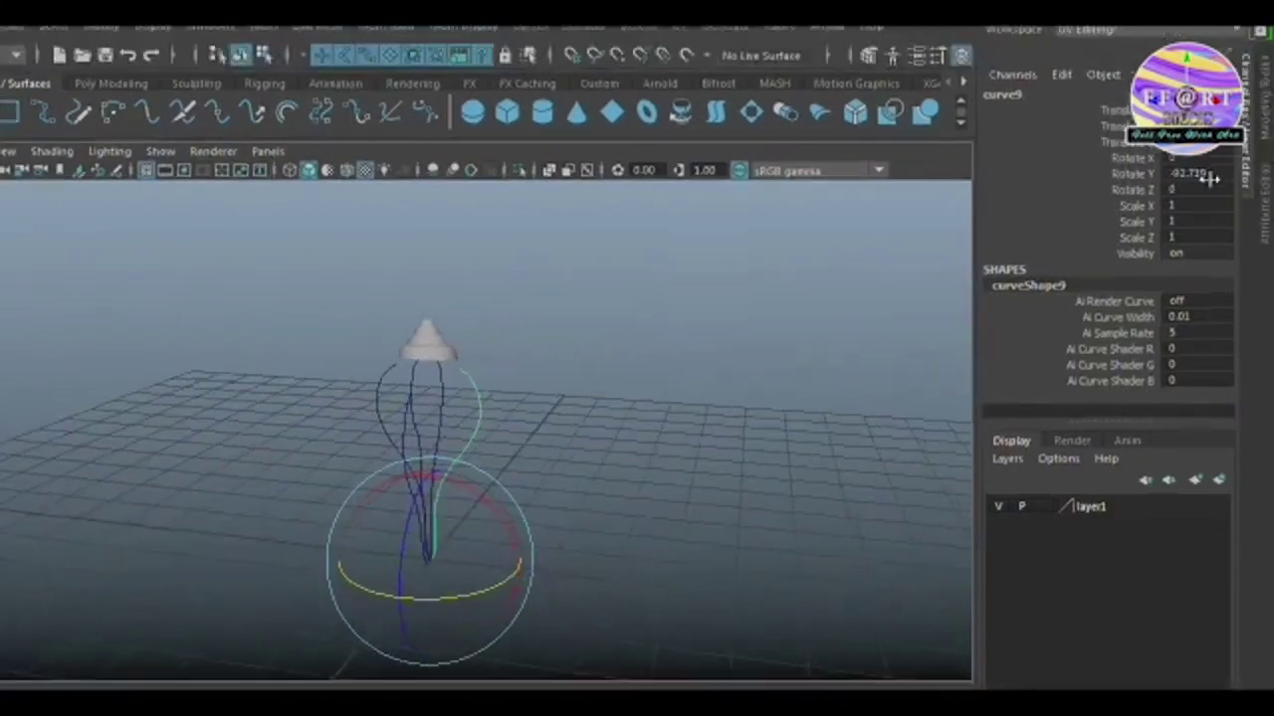
{"action": "left_click", "coordinate": [1182, 179]}
{"action": "key", "text": "space"}
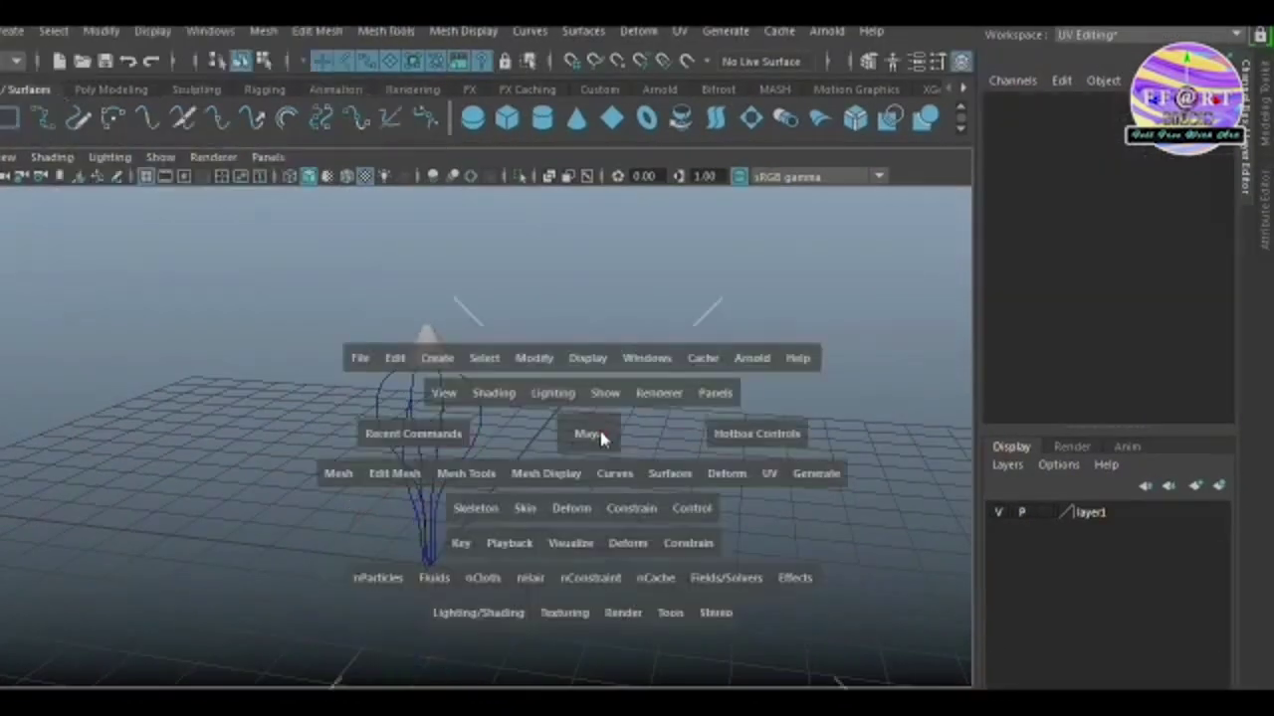
{"action": "left_click_drag", "start_coordinate": [597, 435], "coordinate": [579, 487]}
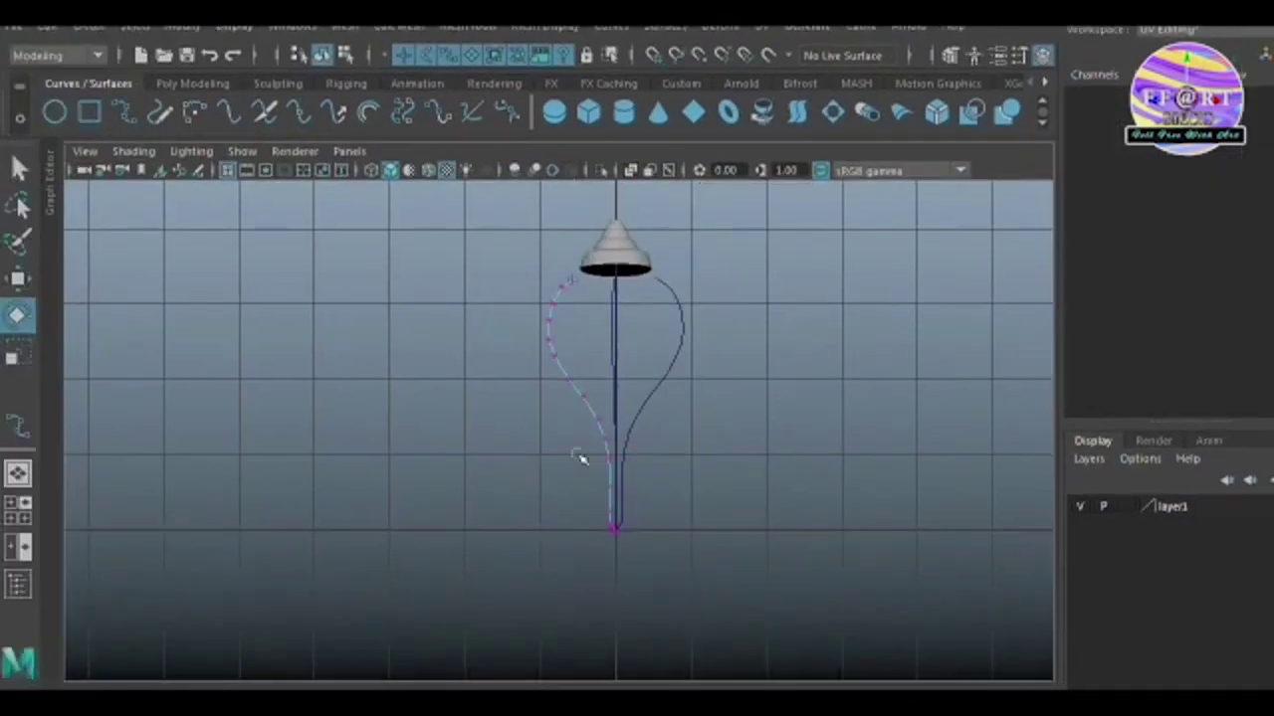
- Push the side profile curve's points outward into an even bulb outline
{"action": "left_click", "coordinate": [616, 491]}
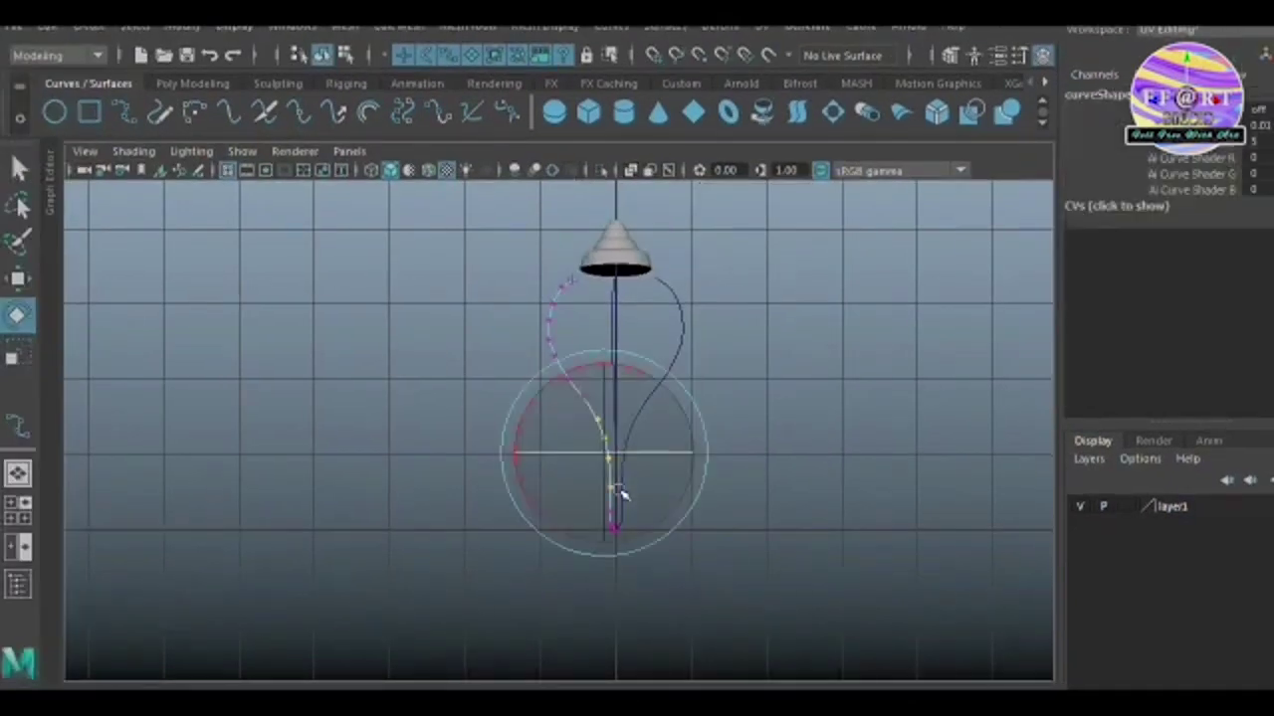
{"action": "key", "text": "shift+greater"}
{"action": "key", "text": "shift+greater"}
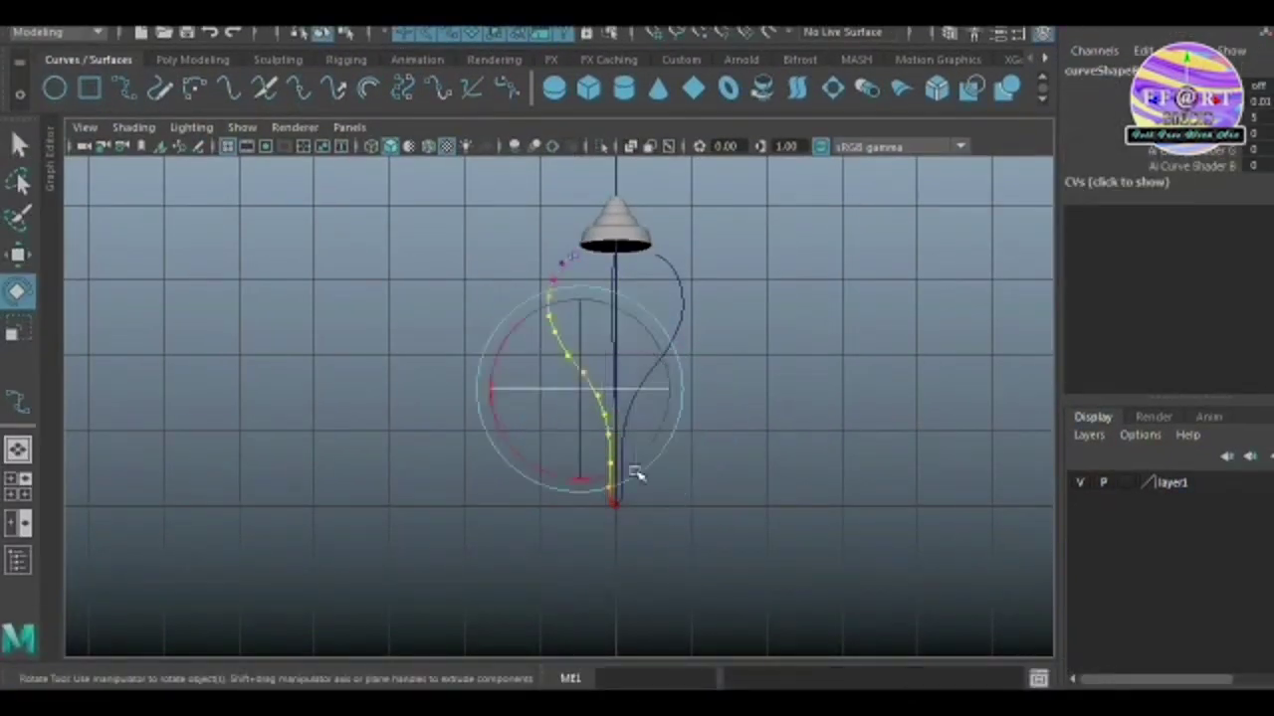
{"action": "key", "text": "w"}
{"action": "left_click_drag", "start_coordinate": [672, 393], "coordinate": [659, 394]}
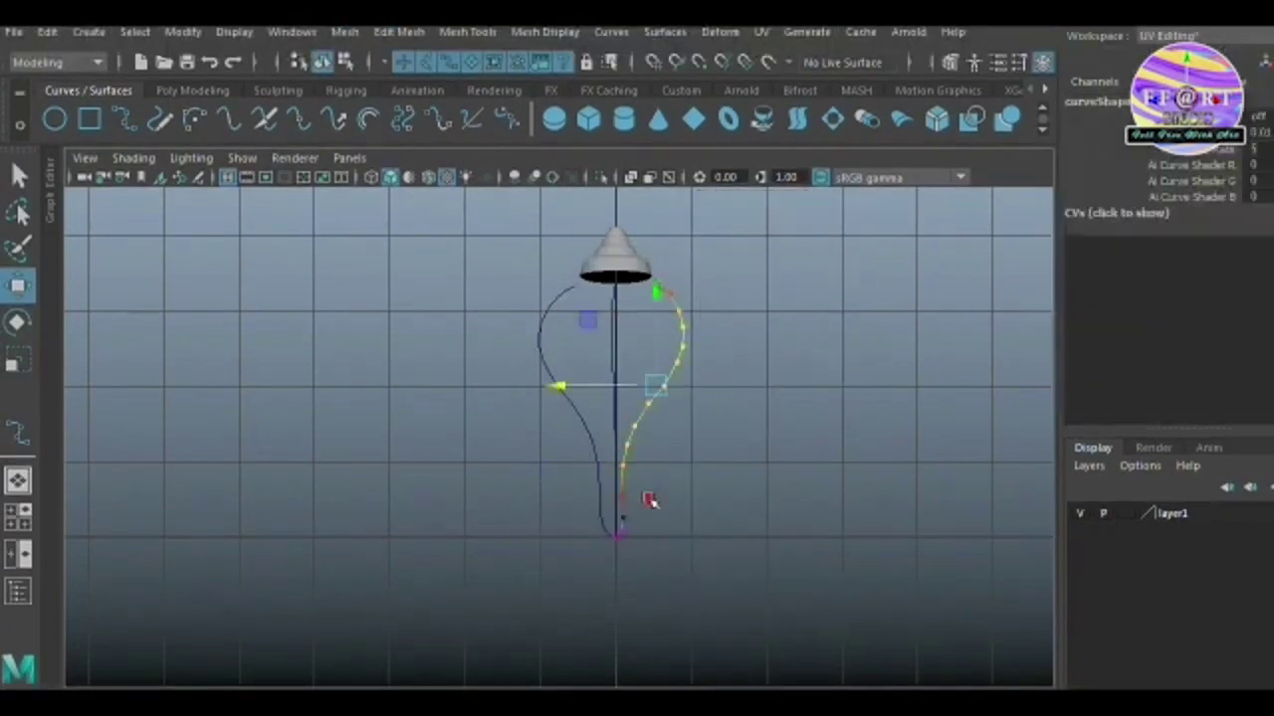
{"action": "left_click", "coordinate": [648, 382]}
{"action": "key", "text": "F8"}
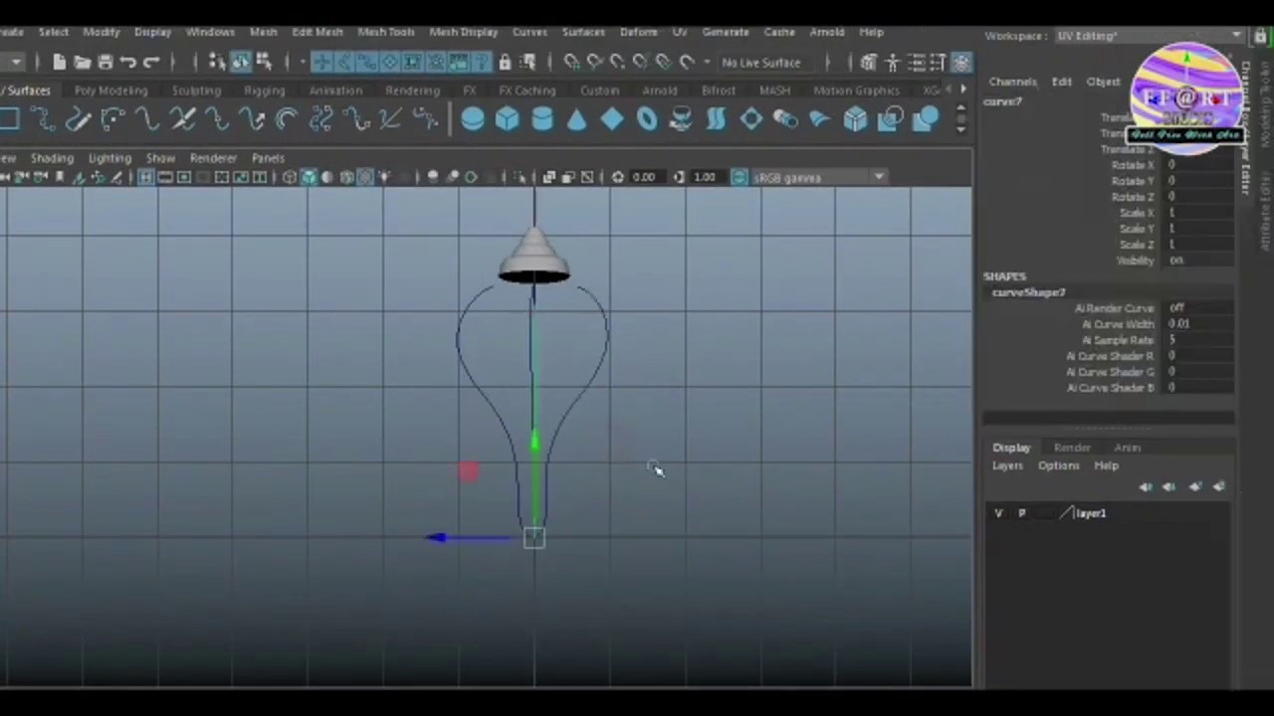
- Switch to the perspective view and reselect the first profile curve
{"action": "key", "text": "space"}
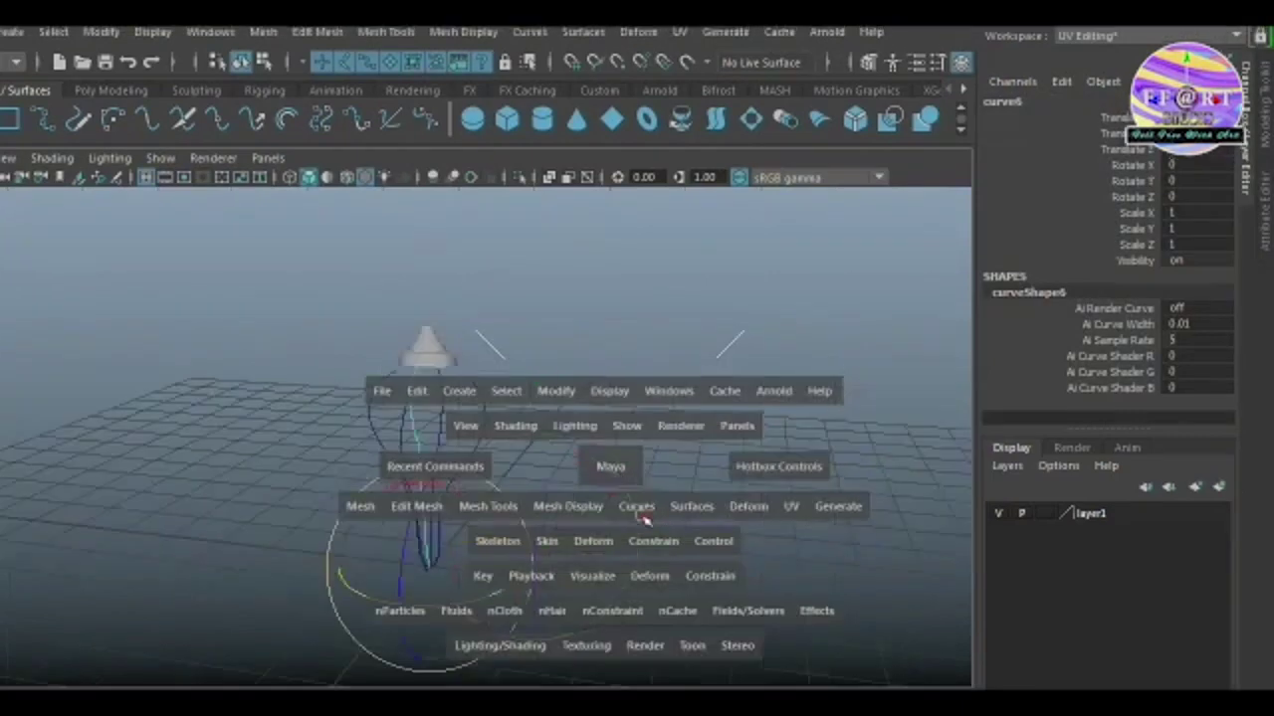
{"action": "mouse_move", "coordinate": [608, 464]}
{"action": "left_mouse_down"}
{"action": "mouse_move", "coordinate": [736, 521]}
{"action": "mouse_move", "coordinate": [759, 501]}
{"action": "left_mouse_up"}
{"action": "scroll", "coordinate": [793, 504], "scroll_direction": "up", "scroll_amount": 3}
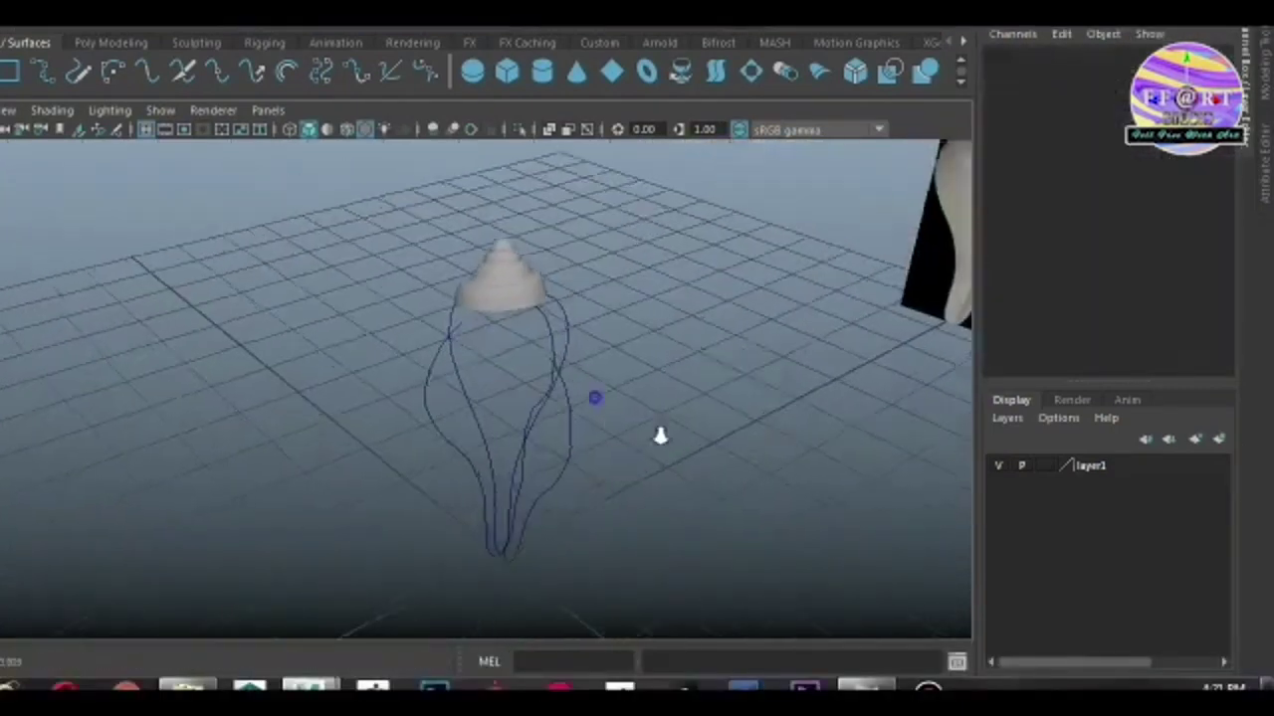
{"action": "key", "text": "space"}
{"action": "left_click", "coordinate": [560, 427]}
{"action": "left_click", "coordinate": [654, 437]}
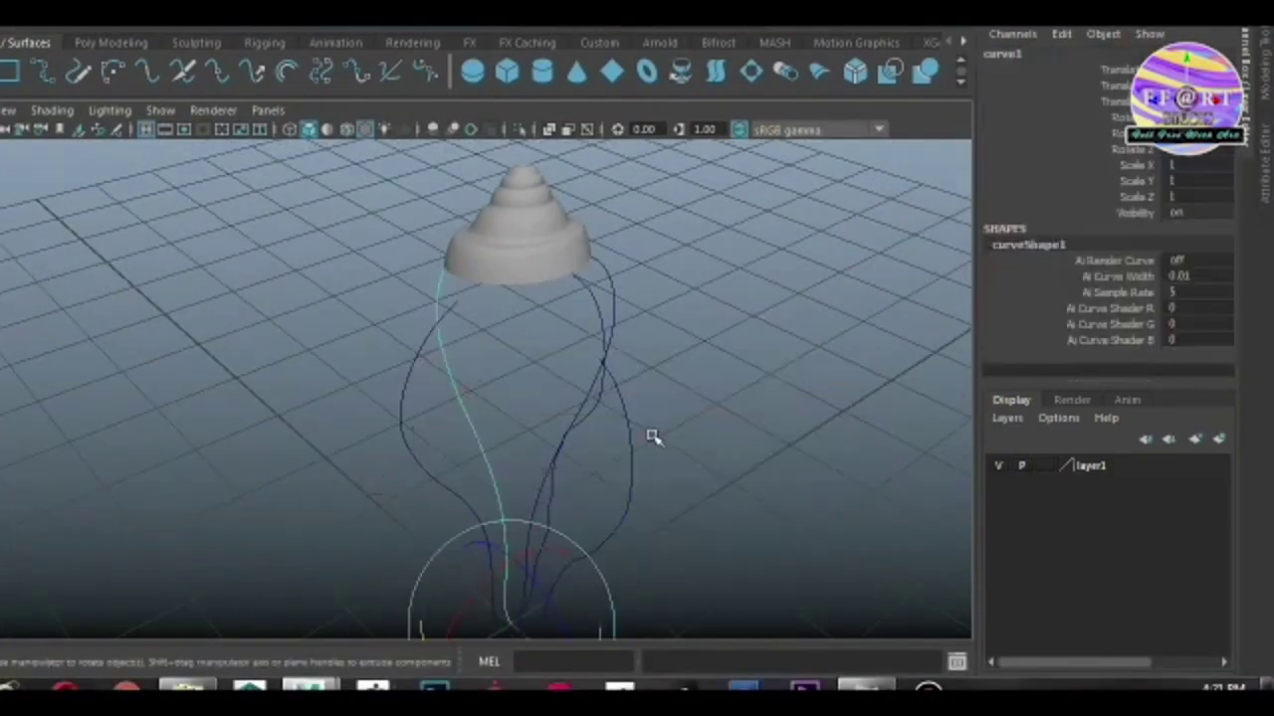
{"action": "key", "text": "space"}
{"action": "key", "text": "space"}
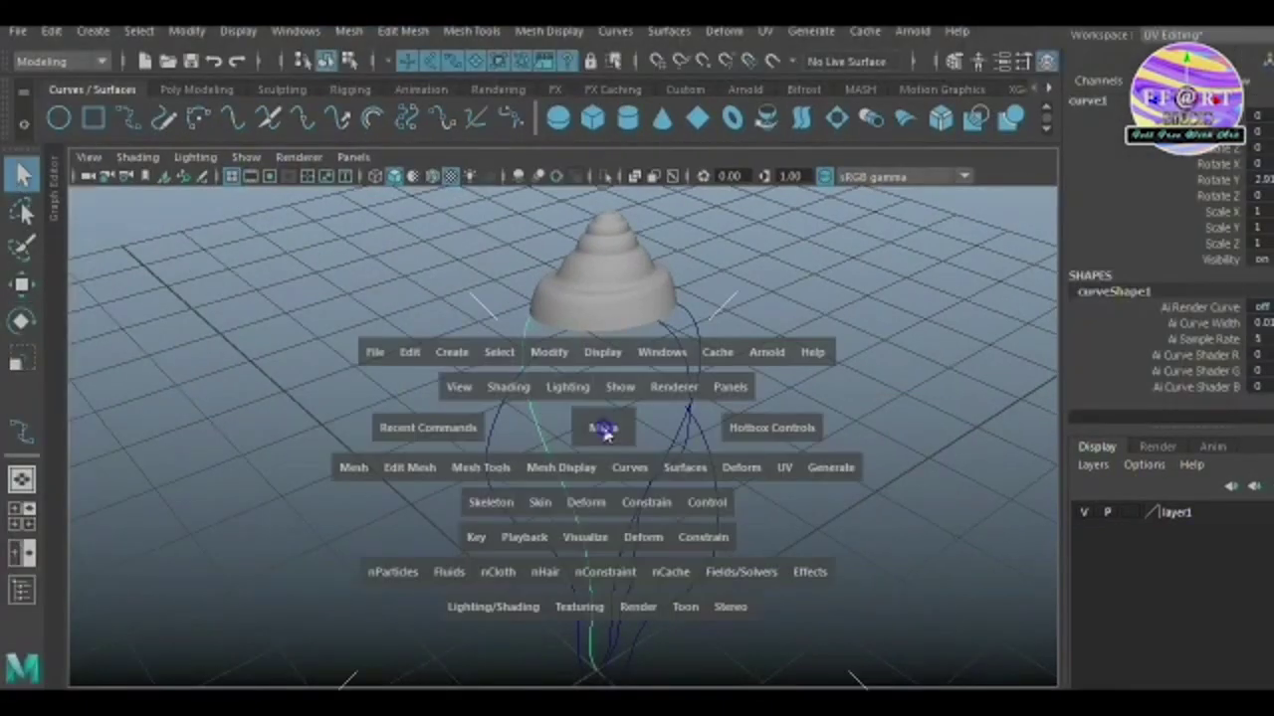
- In front view, select the profile and centre-line curves one by one to check their rotation and scale
{"action": "left_click_drag", "start_coordinate": [605, 421], "coordinate": [724, 450]}
{"action": "key", "text": "e"}
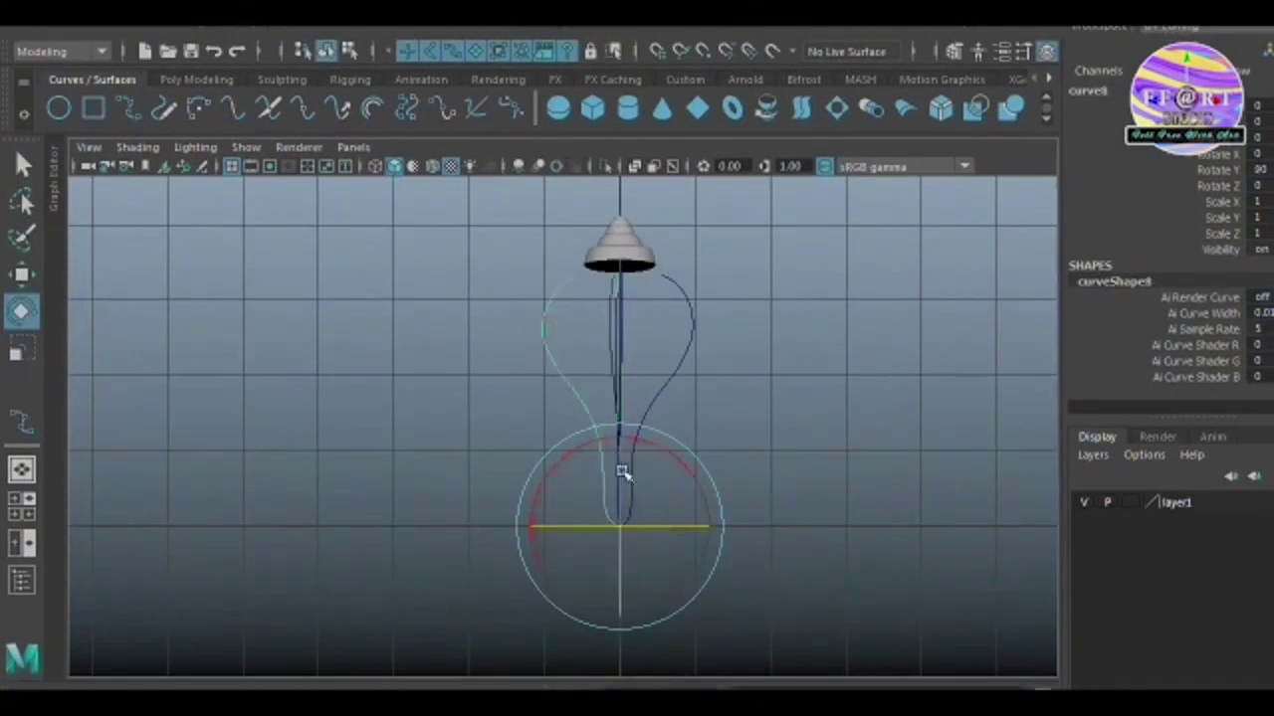
{"action": "left_click", "coordinate": [685, 280]}
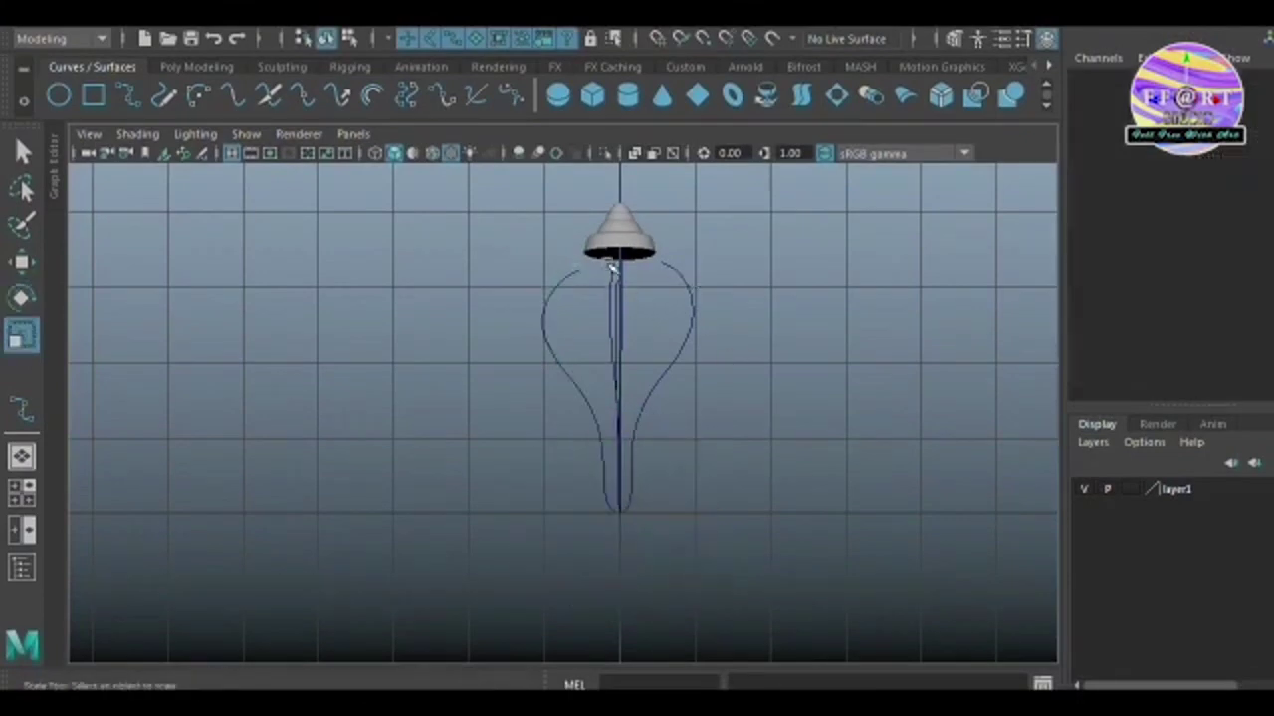
{"action": "left_click", "coordinate": [612, 269]}
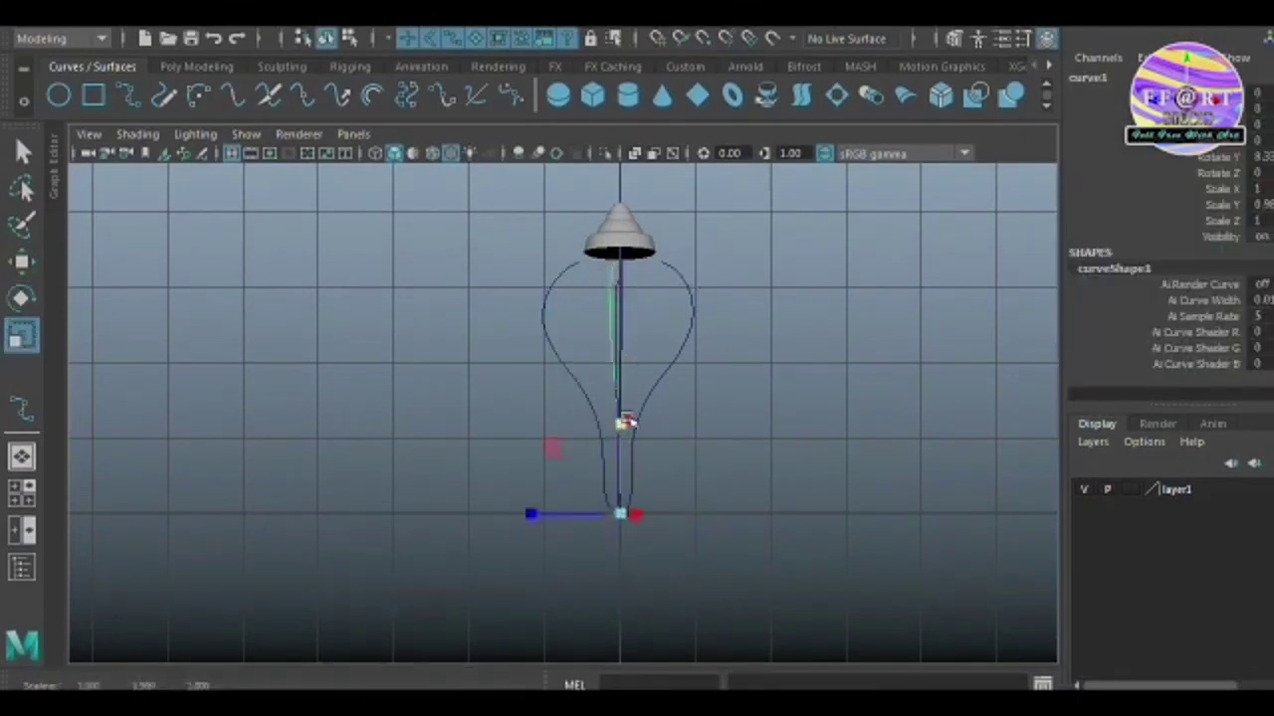
{"action": "left_click", "coordinate": [619, 334]}
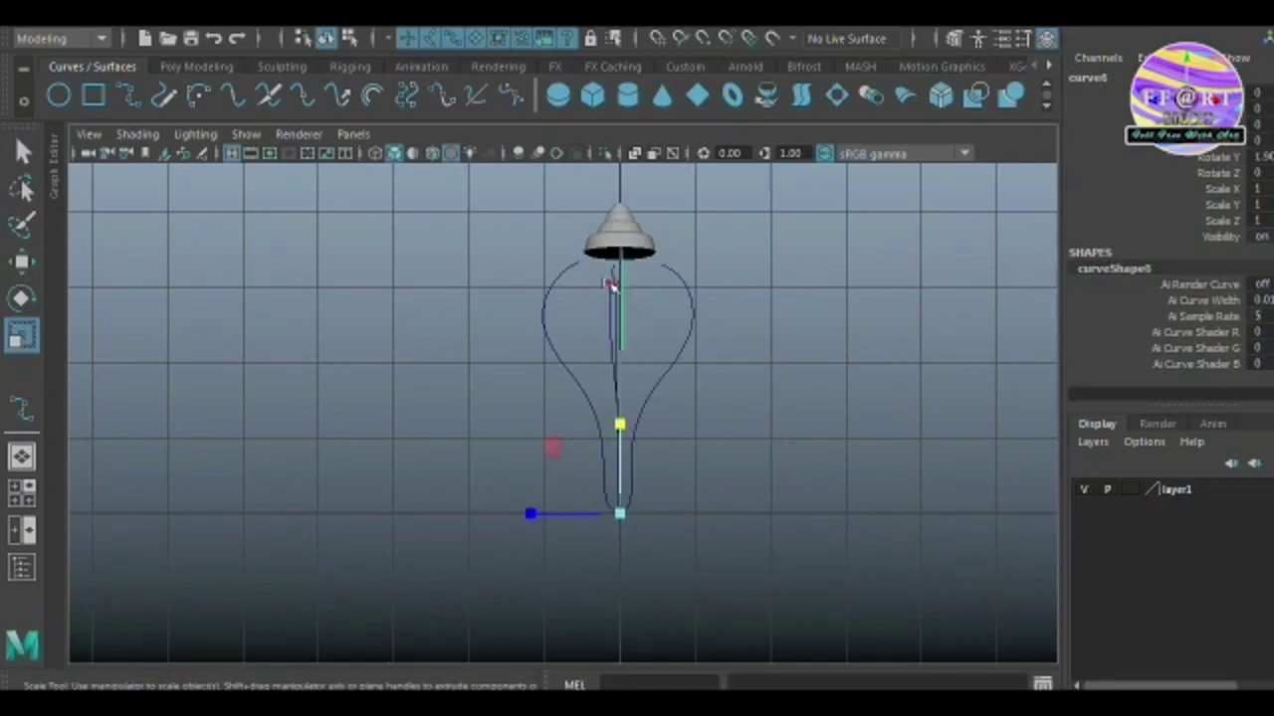
{"action": "left_click", "coordinate": [611, 274]}
{"action": "left_click", "coordinate": [621, 424]}
{"action": "left_click", "coordinate": [622, 424]}
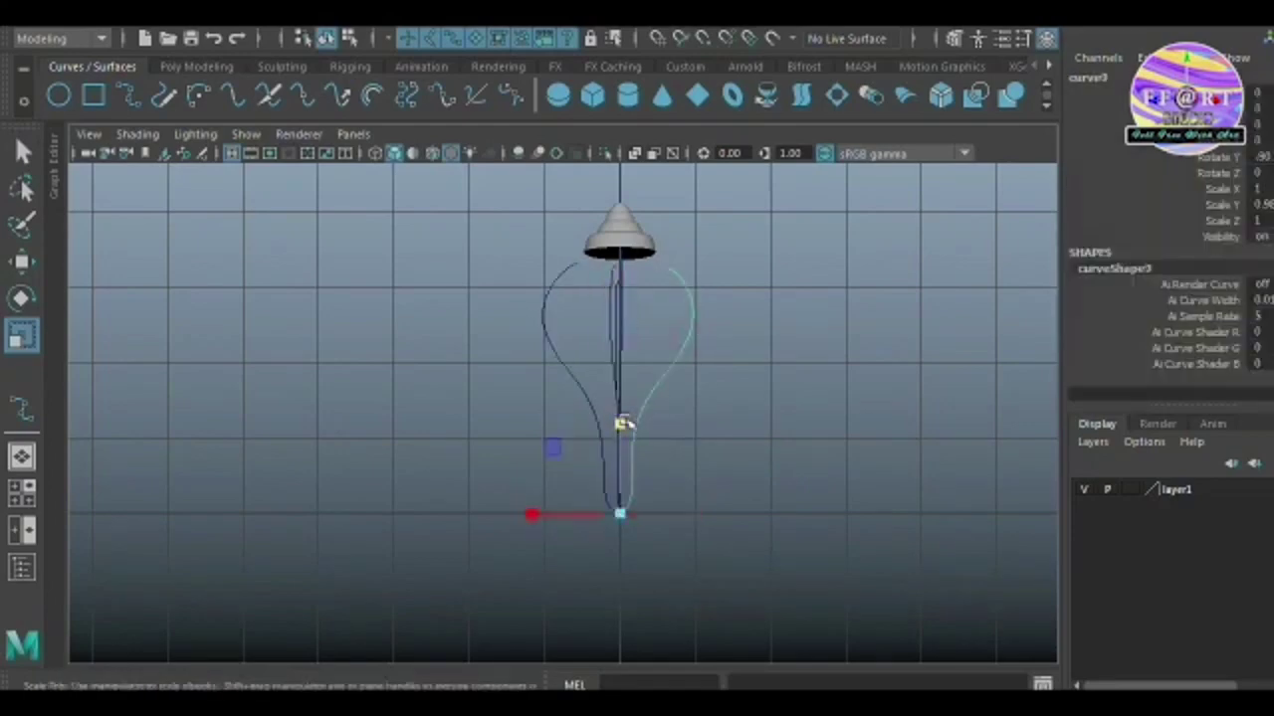
{"action": "left_click", "coordinate": [756, 420]}
{"action": "key", "text": "space"}
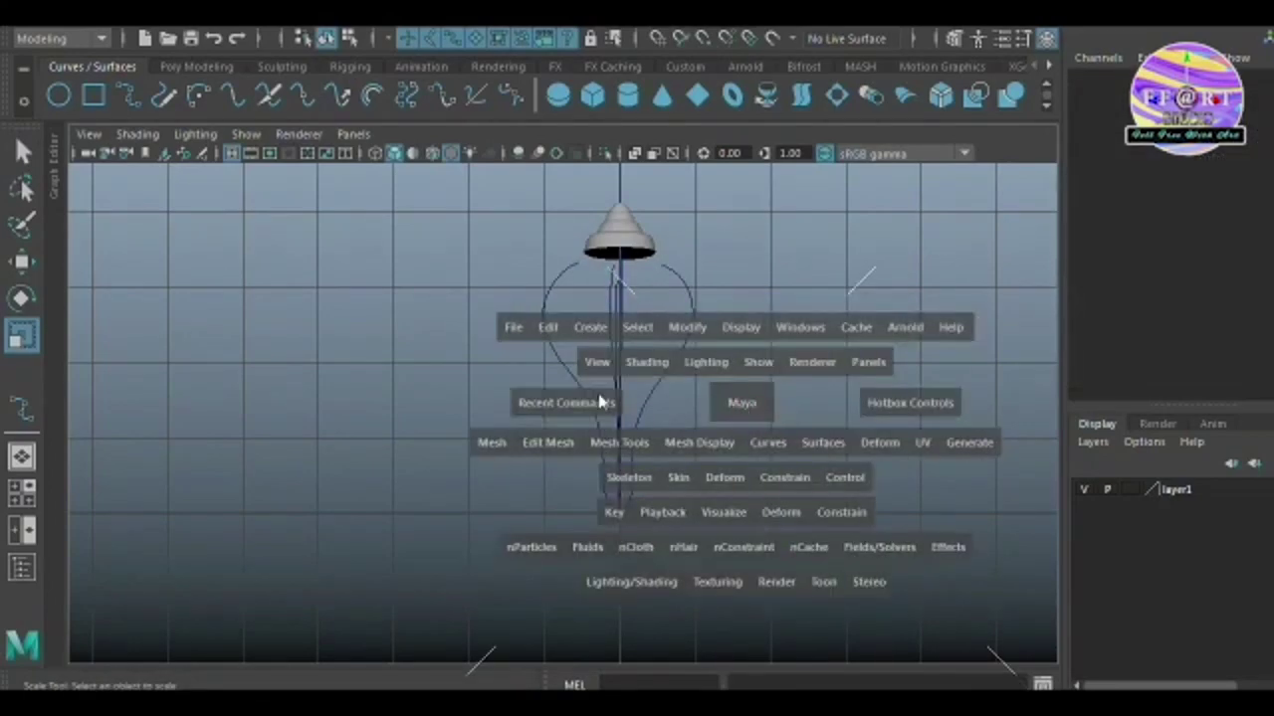
{"action": "mouse_move", "coordinate": [739, 401]}
{"action": "left_mouse_down"}
{"action": "mouse_move", "coordinate": [705, 455]}
{"action": "mouse_move", "coordinate": [702, 426]}
{"action": "left_mouse_up"}
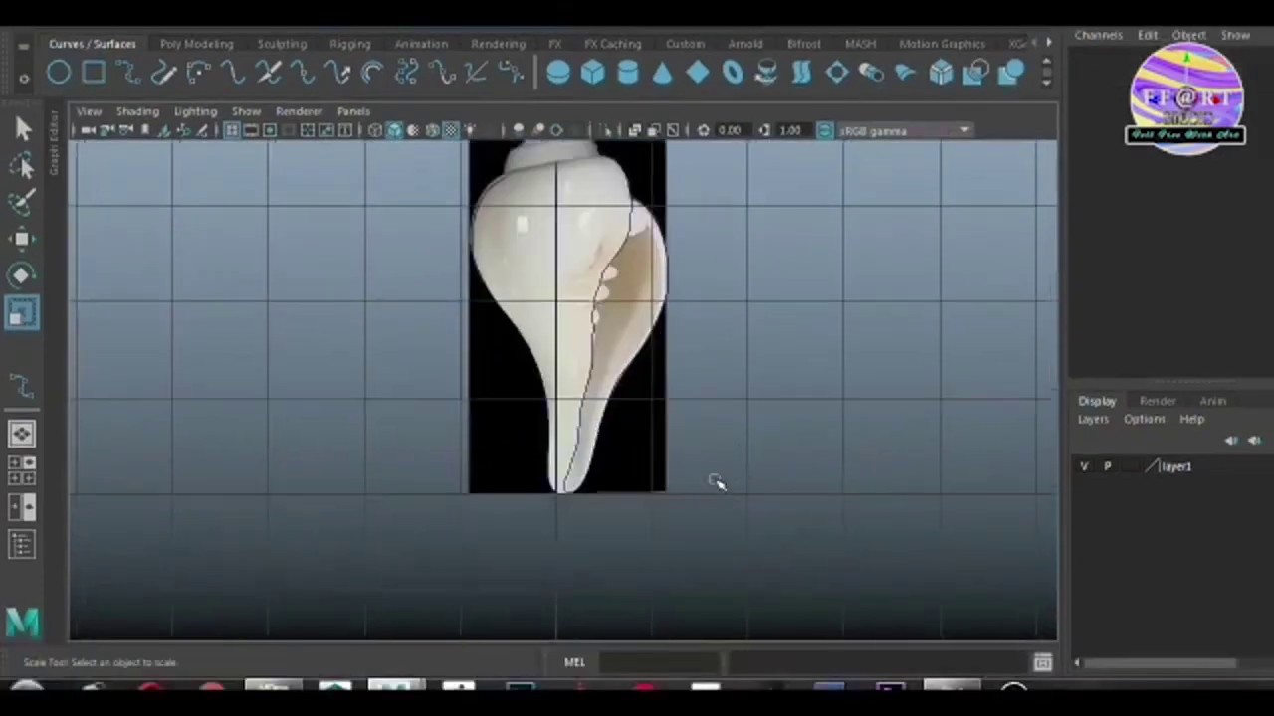
- In perspective, move the first profile curve's bottom control point toward the tip
{"action": "scroll", "coordinate": [717, 483], "scroll_direction": "up", "scroll_amount": 3}
{"action": "scroll", "coordinate": [721, 484], "scroll_direction": "up", "scroll_amount": 2}
{"action": "key", "text": "space"}
{"action": "left_click_drag", "start_coordinate": [736, 393], "coordinate": [734, 403]}
{"action": "left_click_drag", "start_coordinate": [734, 468], "coordinate": [611, 418], "text": "alt"}
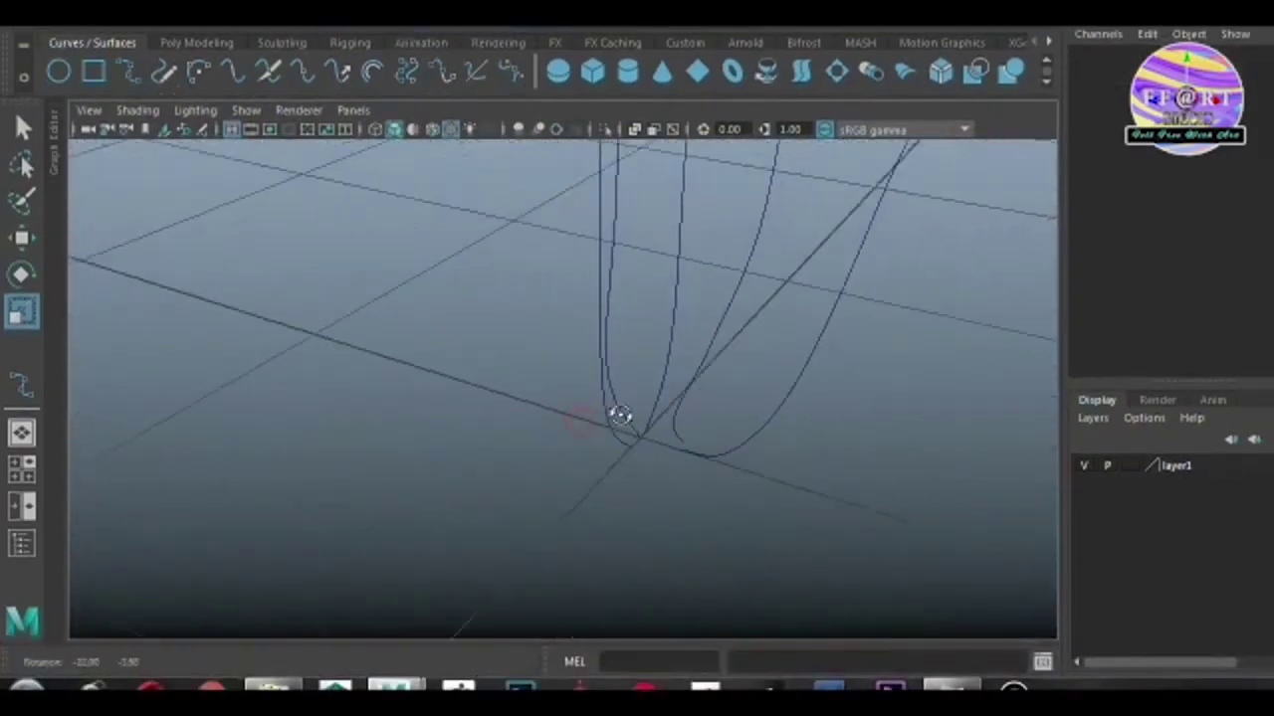
{"action": "left_click", "coordinate": [686, 443]}
{"action": "key", "text": "F8"}
{"action": "mouse_move", "coordinate": [711, 463]}
{"action": "left_mouse_down", "text": "alt"}
{"action": "mouse_move", "coordinate": [753, 497]}
{"action": "mouse_move", "coordinate": [753, 517]}
{"action": "left_mouse_up", "text": "alt"}
{"action": "key", "text": "w"}
{"action": "middle_click_drag", "start_coordinate": [749, 534], "coordinate": [748, 540]}
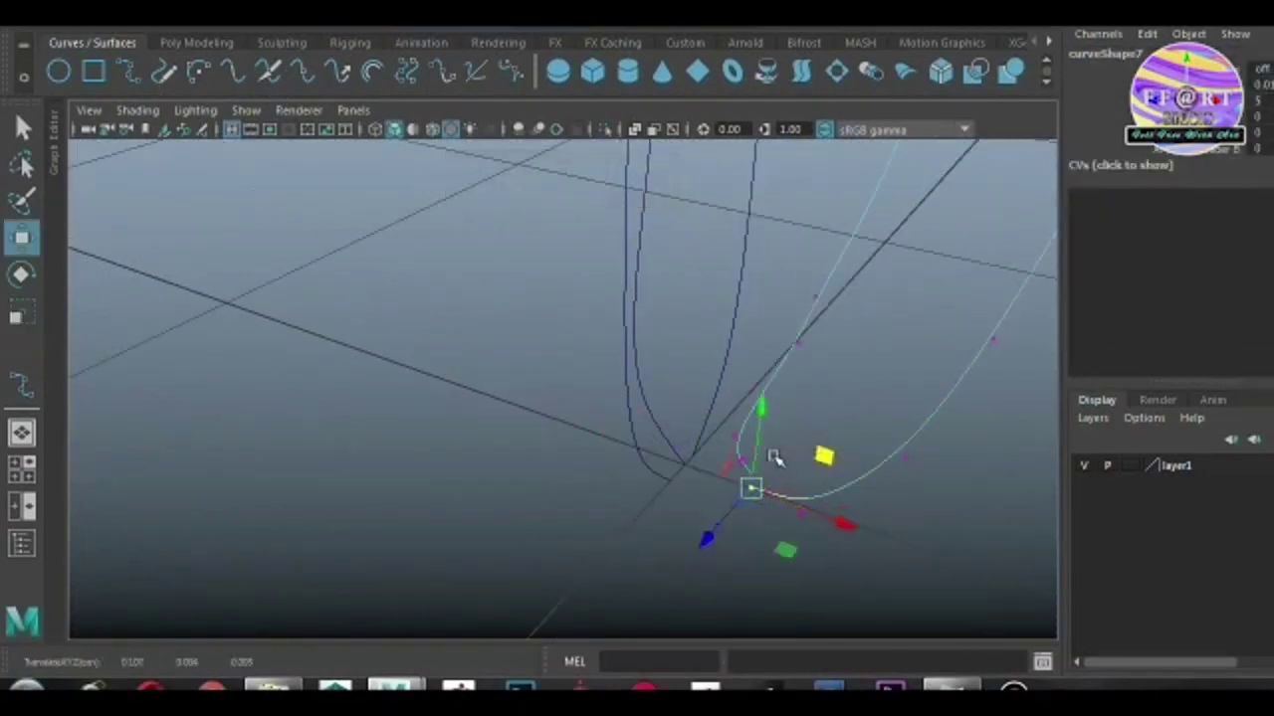
{"action": "left_click", "coordinate": [705, 443]}
- Box-select the bottom control points of the other profile curves
{"action": "mouse_move", "coordinate": [773, 468]}
{"action": "left_mouse_down", "text": "alt"}
{"action": "mouse_move", "coordinate": [561, 567]}
{"action": "mouse_move", "coordinate": [779, 541]}
{"action": "mouse_move", "coordinate": [682, 571]}
{"action": "left_mouse_up", "text": "alt"}
{"action": "right_click_drag", "start_coordinate": [728, 208], "coordinate": [733, 554]}
{"action": "mouse_move", "coordinate": [733, 554]}
{"action": "left_mouse_down", "text": "alt"}
{"action": "mouse_move", "coordinate": [777, 590]}
{"action": "mouse_move", "coordinate": [696, 528]}
{"action": "left_mouse_up", "text": "alt"}
{"action": "left_click_drag", "start_coordinate": [697, 527], "coordinate": [773, 589]}
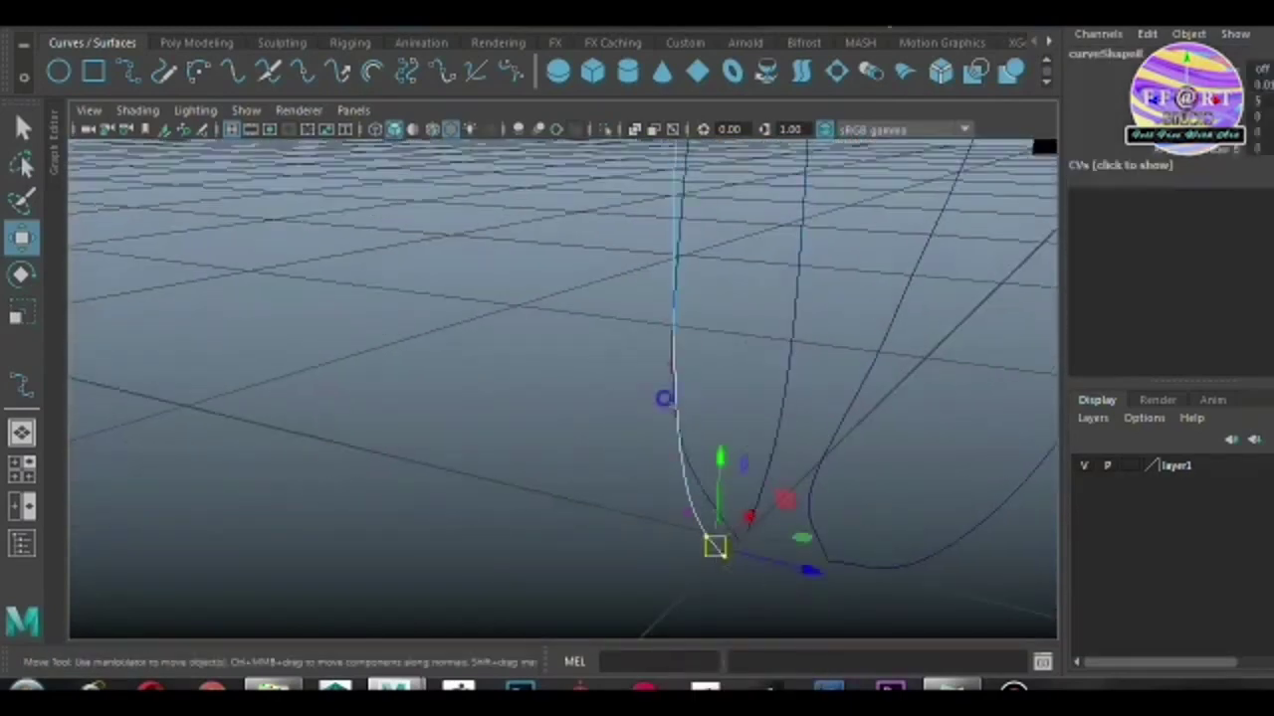
{"action": "mouse_move", "coordinate": [571, 469]}
{"action": "left_mouse_down"}
{"action": "mouse_move", "coordinate": [676, 601]}
{"action": "mouse_move", "coordinate": [657, 583]}
{"action": "mouse_move", "coordinate": [610, 579]}
{"action": "mouse_move", "coordinate": [633, 545]}
{"action": "left_mouse_up"}
{"action": "key", "text": "F8"}
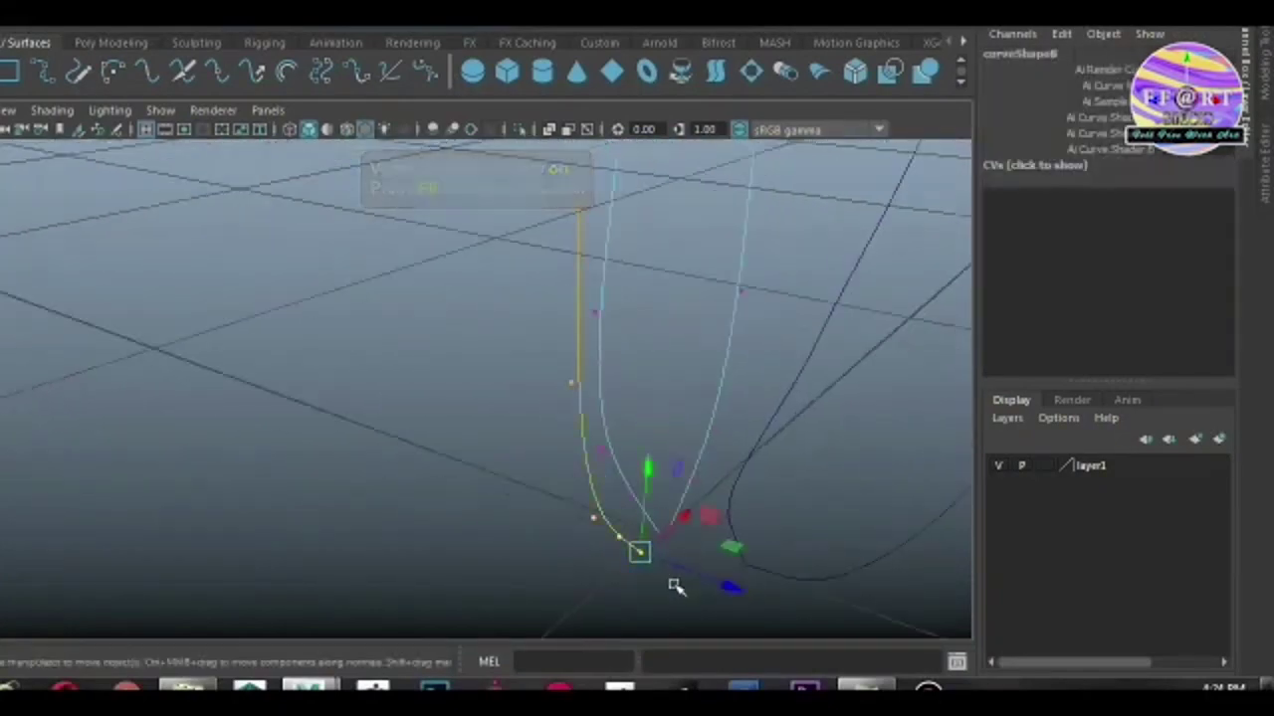
- Drag the curves' bottom points together to one shared tip point, back in object mode
{"action": "mouse_move", "coordinate": [677, 588]}
{"action": "left_mouse_down", "text": "alt"}
{"action": "mouse_move", "coordinate": [655, 578]}
{"action": "mouse_move", "coordinate": [646, 504]}
{"action": "mouse_move", "coordinate": [704, 511]}
{"action": "left_mouse_up", "text": "alt"}
{"action": "left_click", "coordinate": [597, 483]}
{"action": "left_click_drag", "start_coordinate": [597, 483], "coordinate": [587, 492], "text": "alt"}
{"action": "left_click_drag", "start_coordinate": [587, 492], "coordinate": [625, 528]}
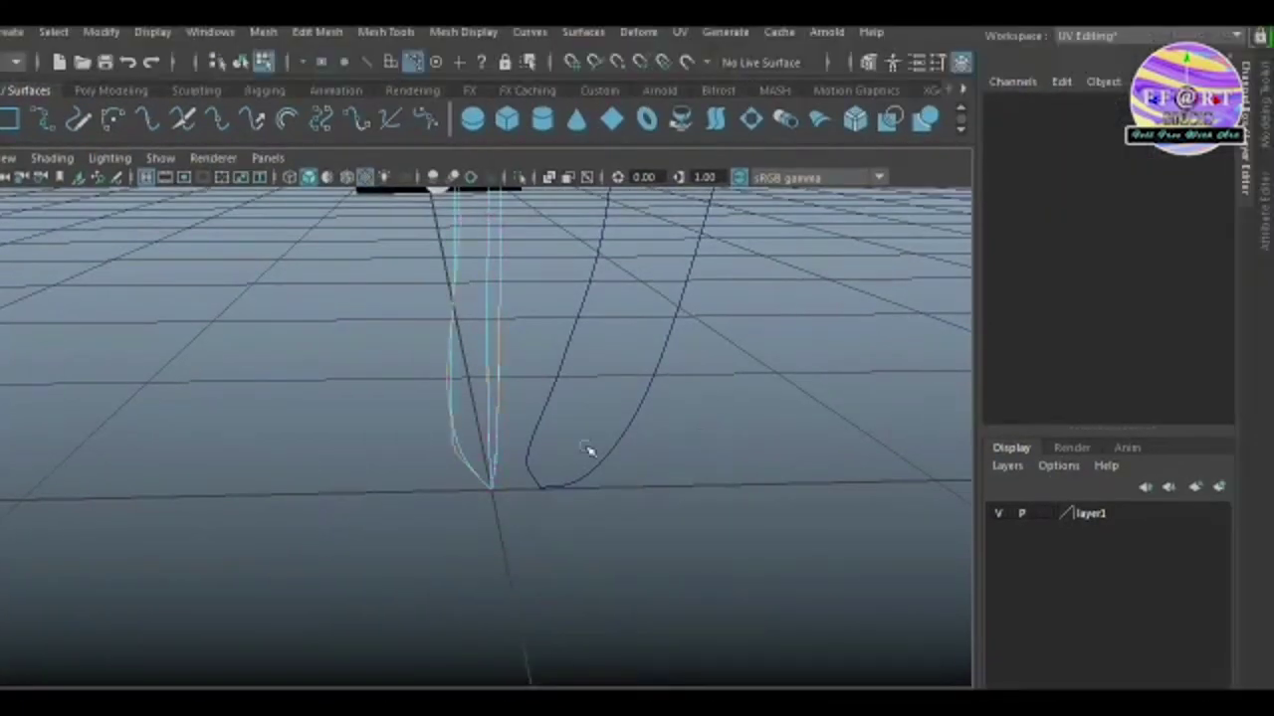
{"action": "key", "text": "F8"}
{"action": "left_click", "coordinate": [568, 448]}
{"action": "key", "text": "q"}
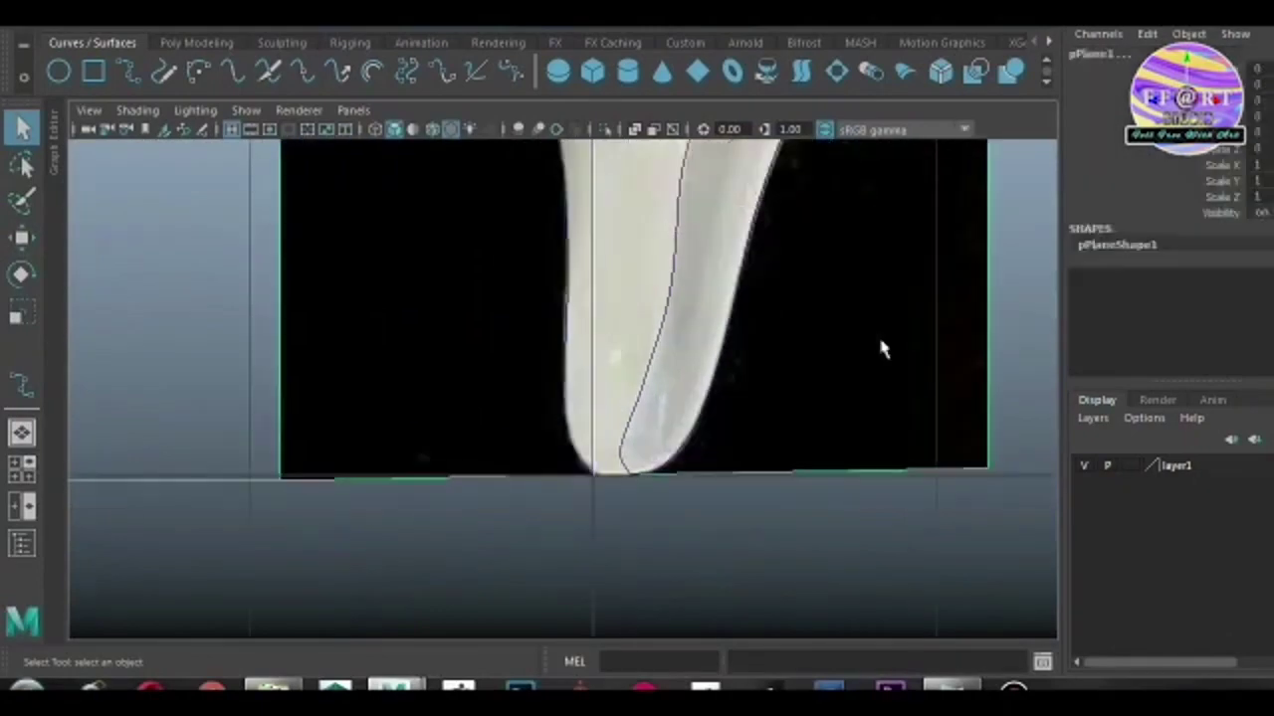
- Move the vertical curve's bottom control vertex onto the shell's tip in the reference image
{"action": "right_click", "coordinate": [881, 348]}
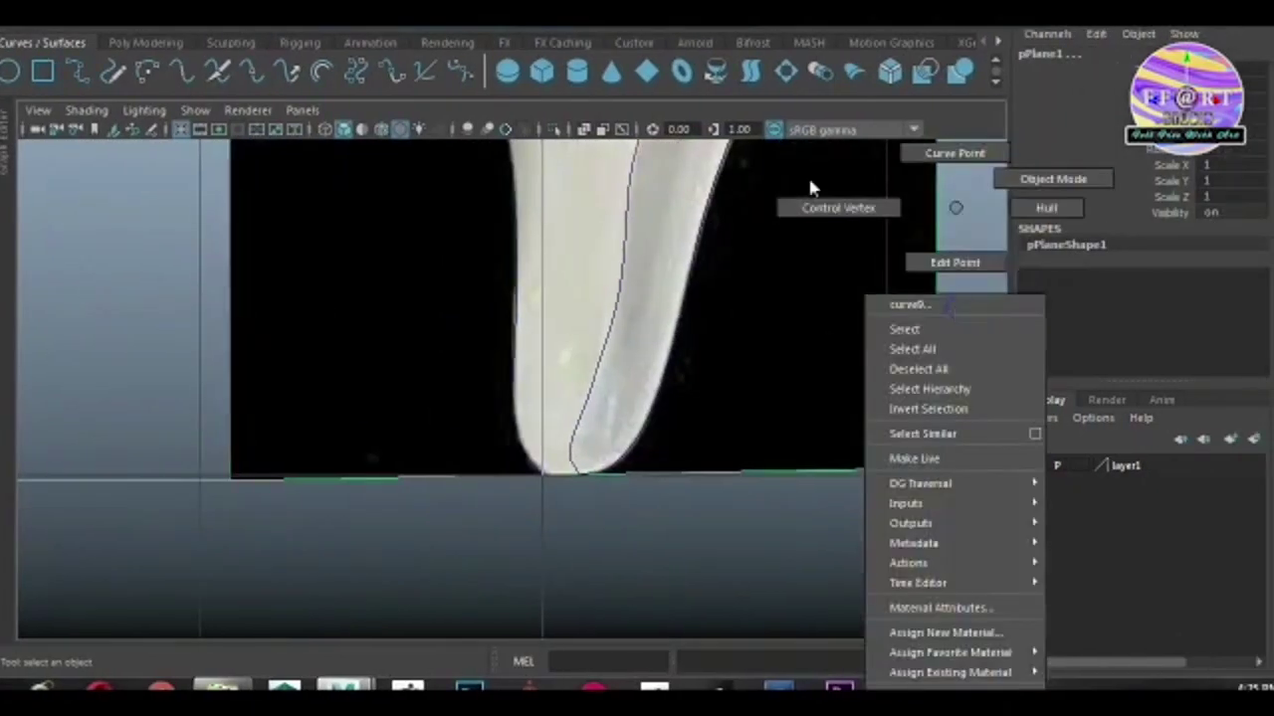
{"action": "left_click", "coordinate": [544, 503]}
{"action": "key", "text": "w"}
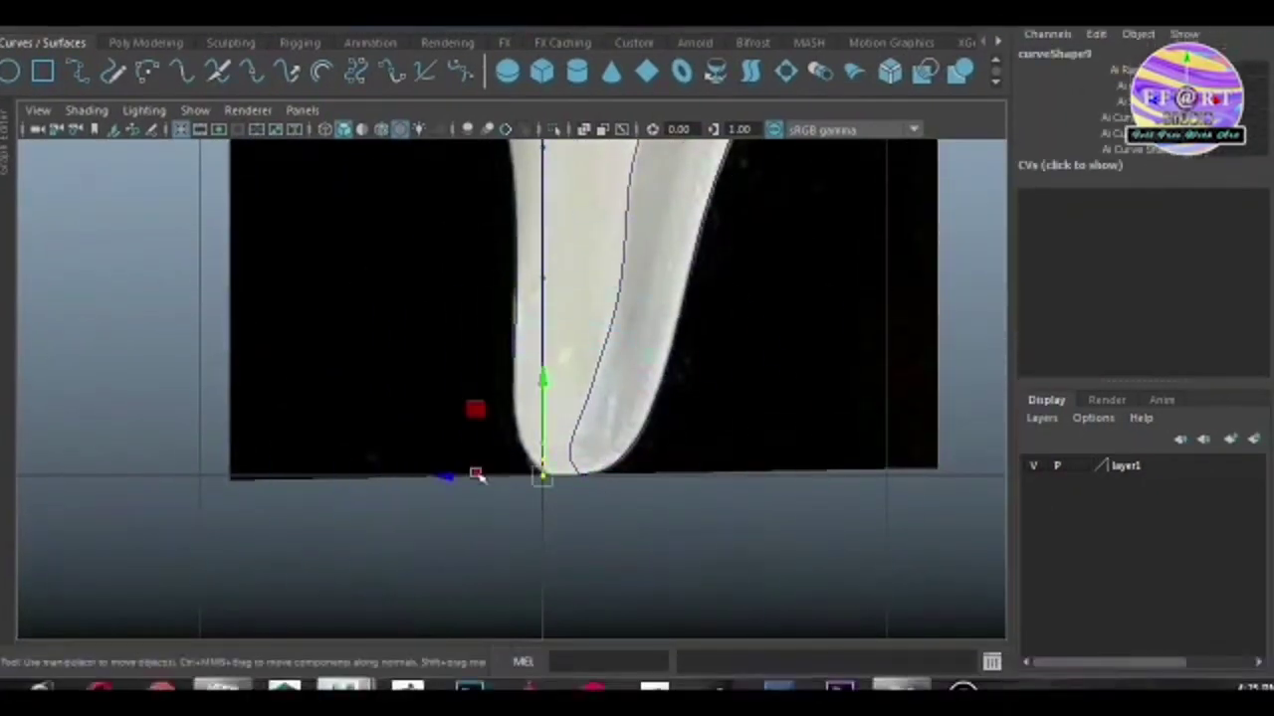
{"action": "left_click_drag", "start_coordinate": [474, 475], "coordinate": [484, 472]}
{"action": "middle_click_drag", "start_coordinate": [484, 471], "coordinate": [572, 532], "text": "alt"}
{"action": "left_click", "coordinate": [572, 532]}
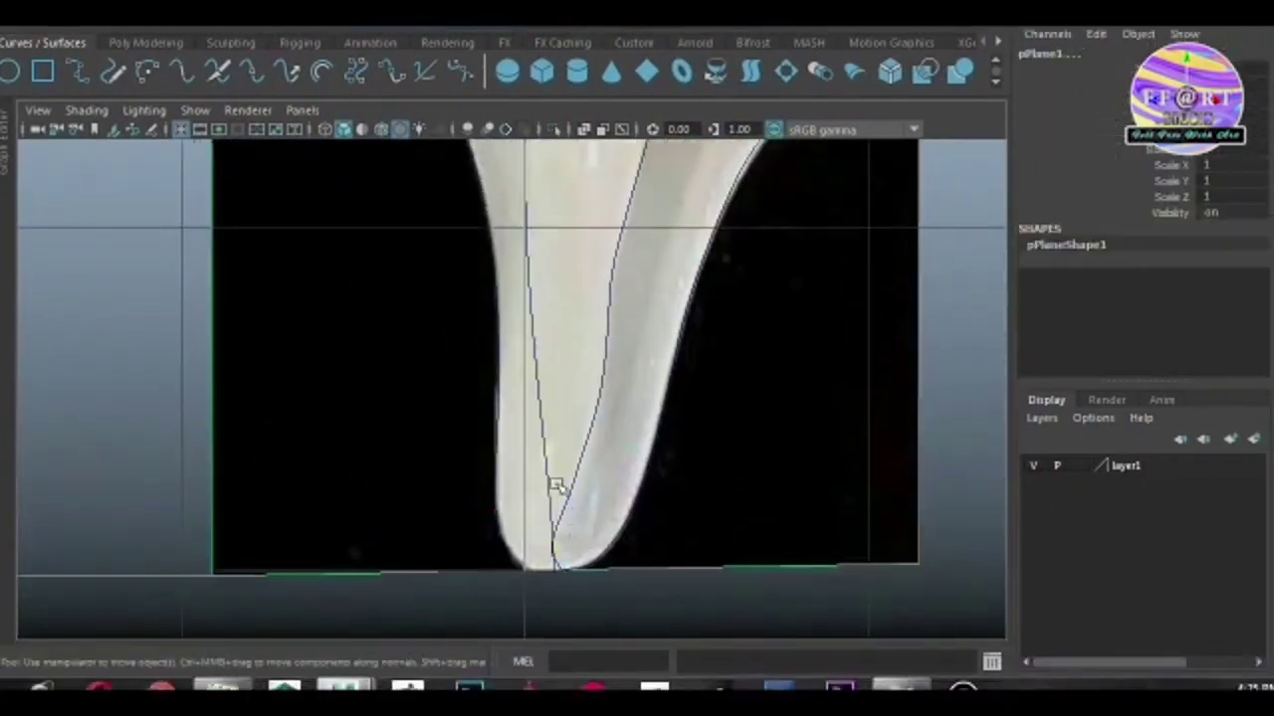
{"action": "key", "text": "ctrl+z"}
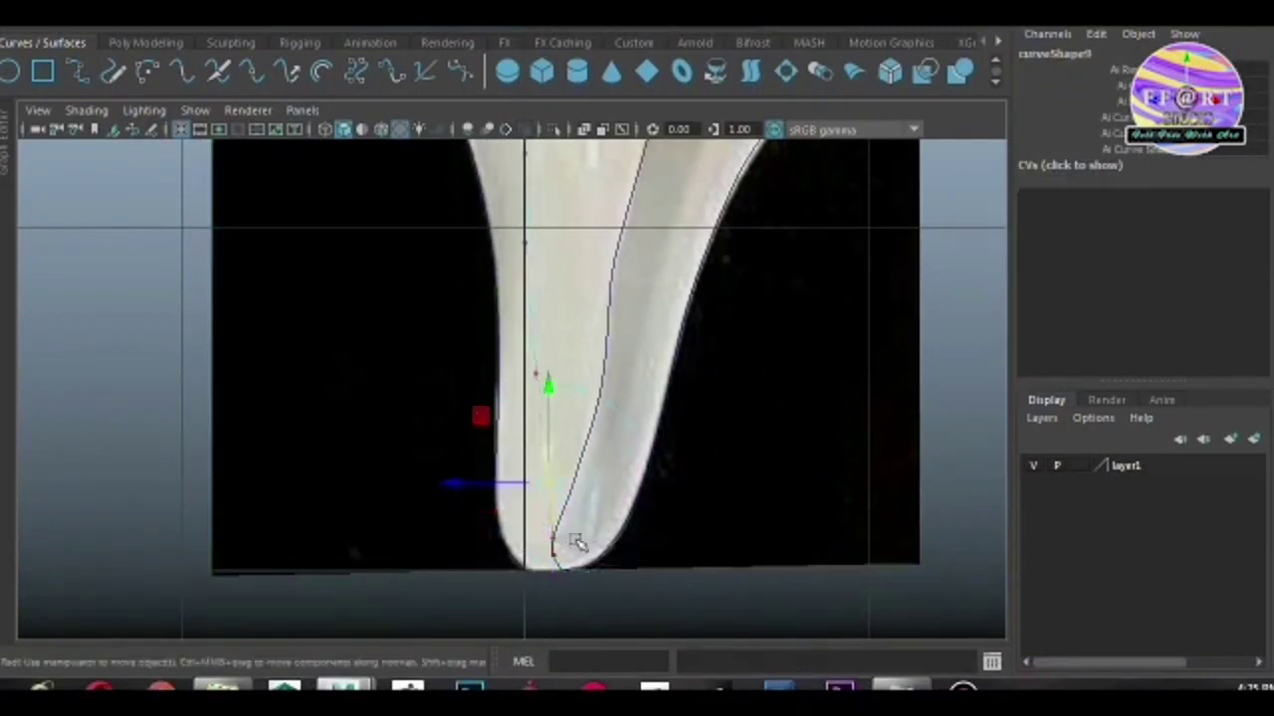
{"action": "left_click", "coordinate": [546, 546], "text": "shift"}
{"action": "key", "text": "ctrl+z"}
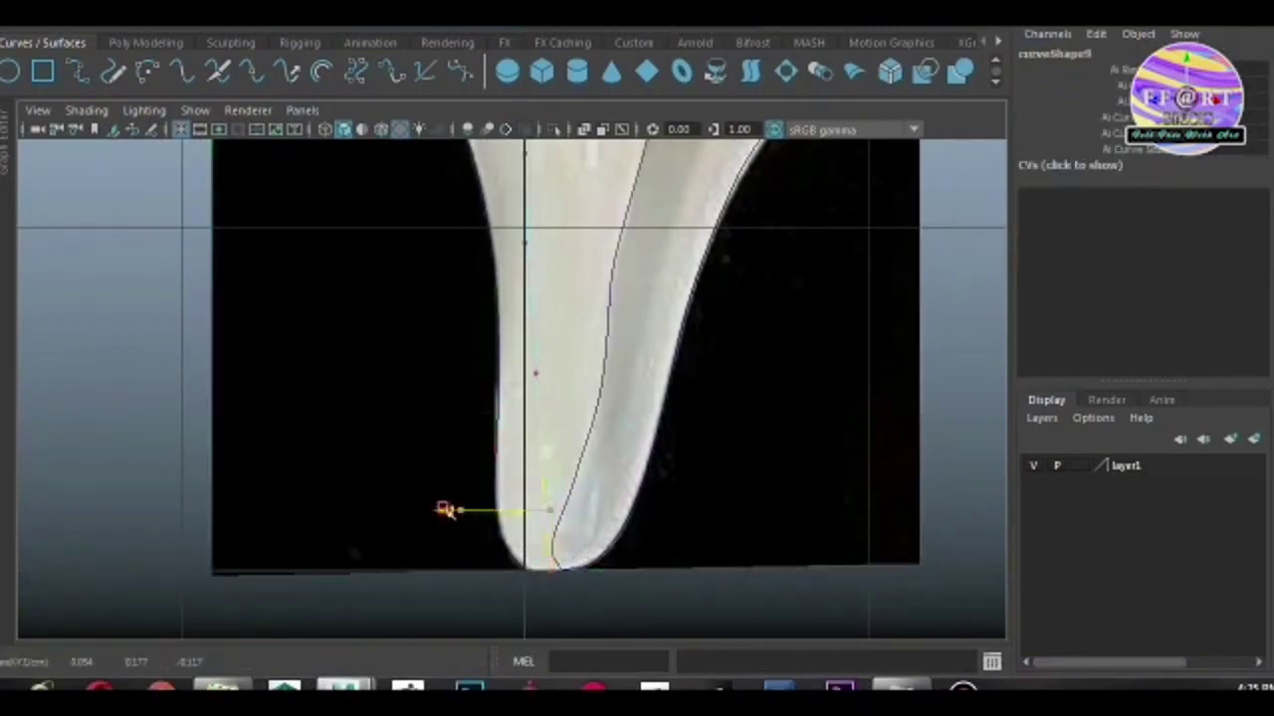
{"action": "left_click_drag", "start_coordinate": [519, 553], "coordinate": [547, 594]}
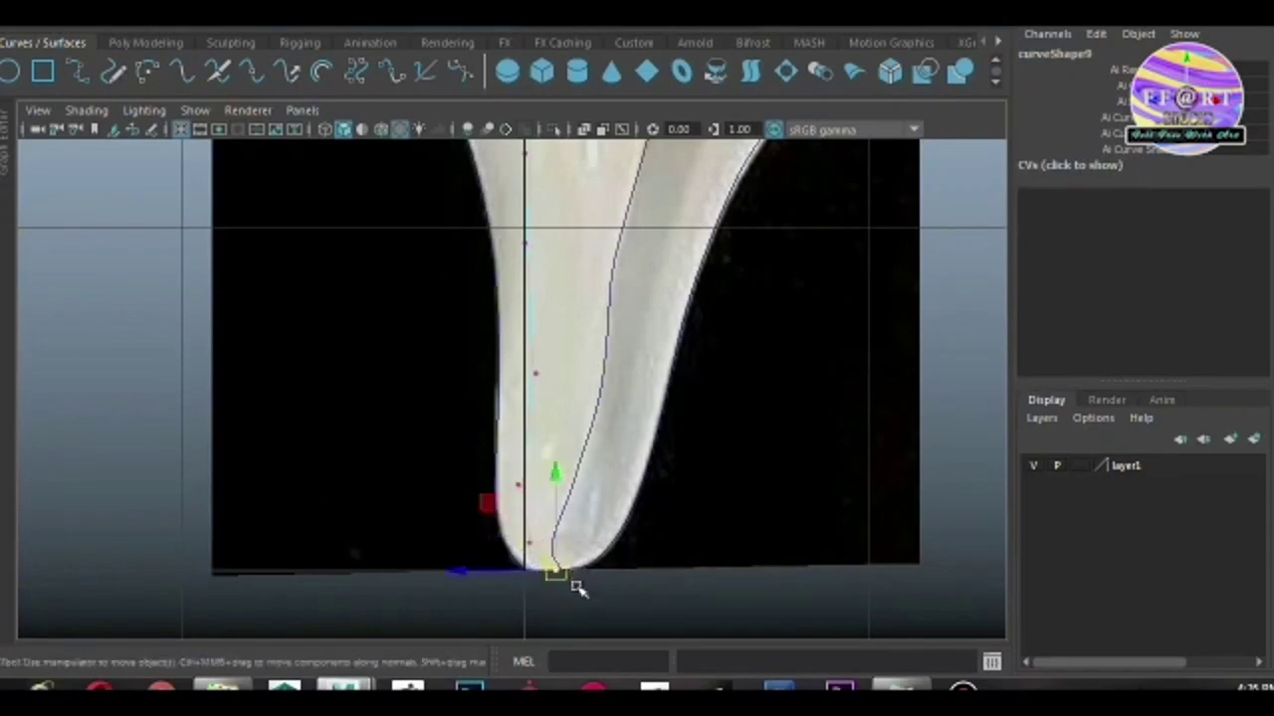
- Zoom out and switch to the front view to see the whole shell
{"action": "key", "text": "space"}
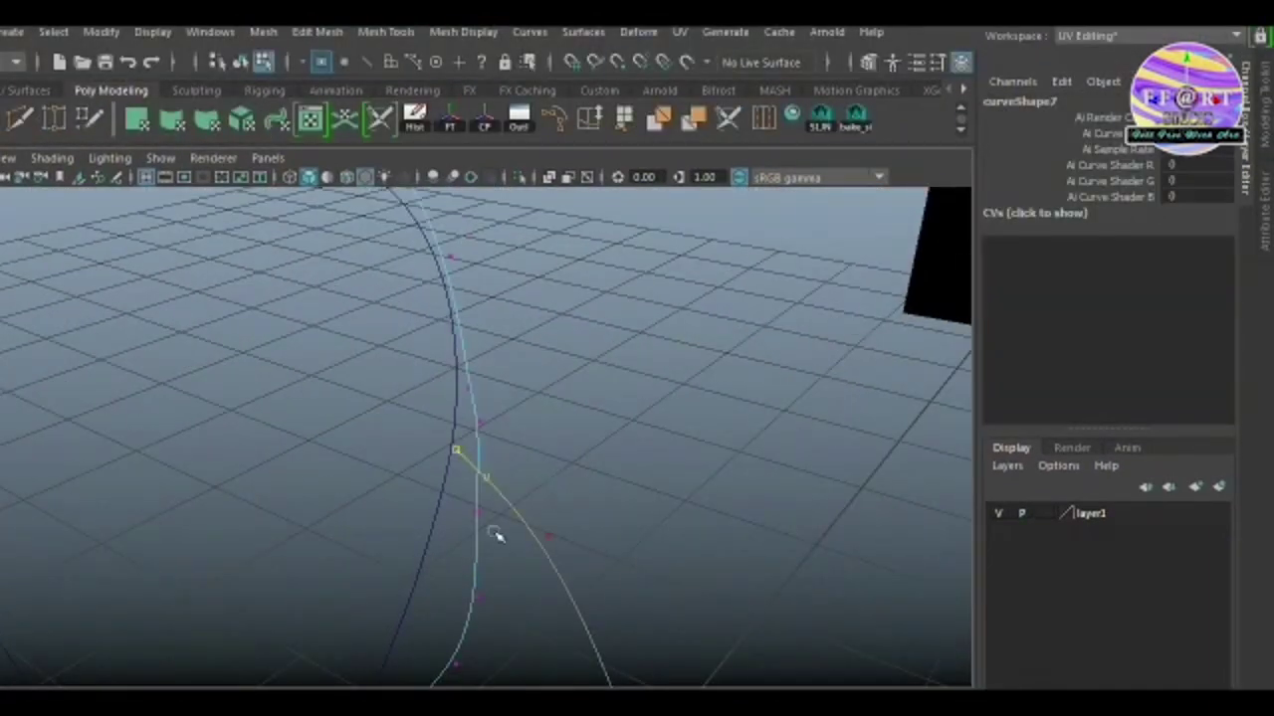
{"action": "mouse_move", "coordinate": [488, 450]}
{"action": "left_mouse_down", "text": "alt"}
{"action": "mouse_move", "coordinate": [639, 489]}
{"action": "mouse_move", "coordinate": [650, 509]}
{"action": "left_mouse_up", "text": "alt"}
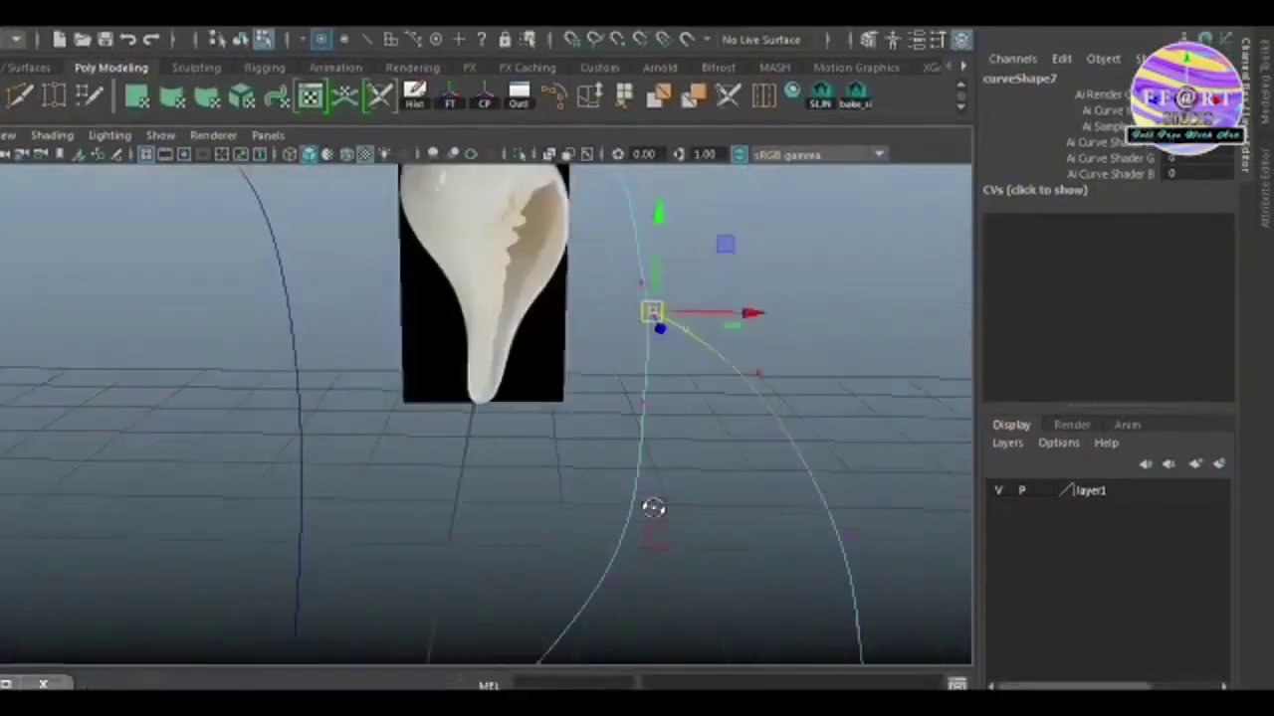
{"action": "key", "text": "space"}
{"action": "left_click_drag", "start_coordinate": [674, 398], "coordinate": [672, 430]}
{"action": "scroll", "coordinate": [647, 497], "scroll_direction": "up", "scroll_amount": 3}
{"action": "scroll", "coordinate": [686, 568], "scroll_direction": "up", "scroll_amount": 5}
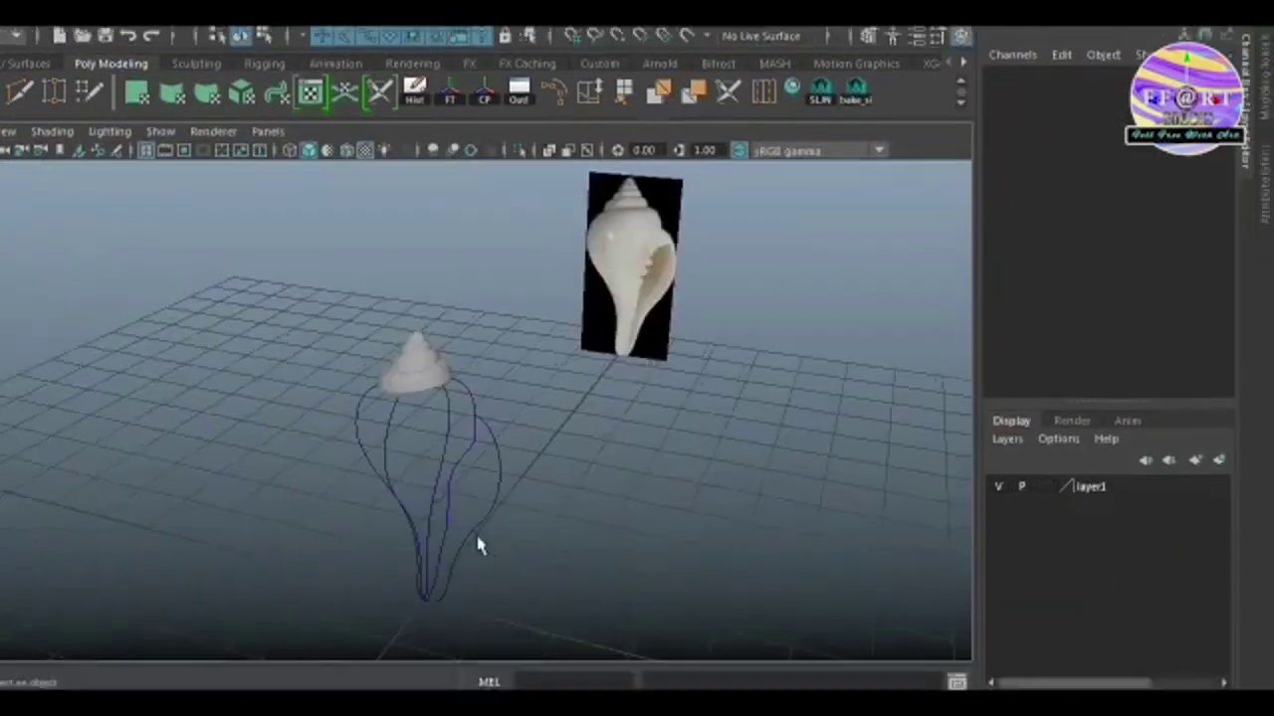
- Loft the selected profile curves as a quad polygon surface with count 350
{"action": "mouse_move", "coordinate": [500, 523]}
{"action": "left_mouse_down", "text": "alt"}
{"action": "mouse_move", "coordinate": [494, 587]}
{"action": "mouse_move", "coordinate": [636, 534]}
{"action": "left_mouse_up", "text": "alt"}
{"action": "left_click", "coordinate": [542, 418]}
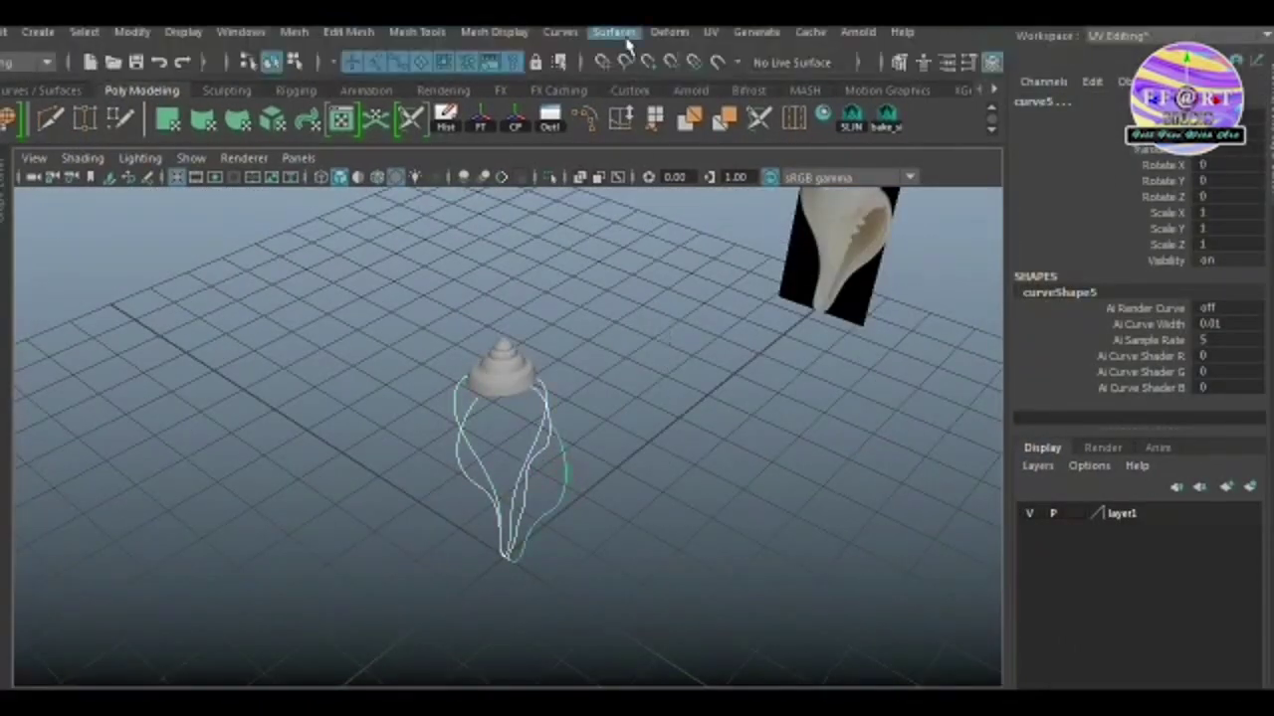
{"action": "left_click", "coordinate": [614, 33]}
{"action": "left_click", "coordinate": [805, 81]}
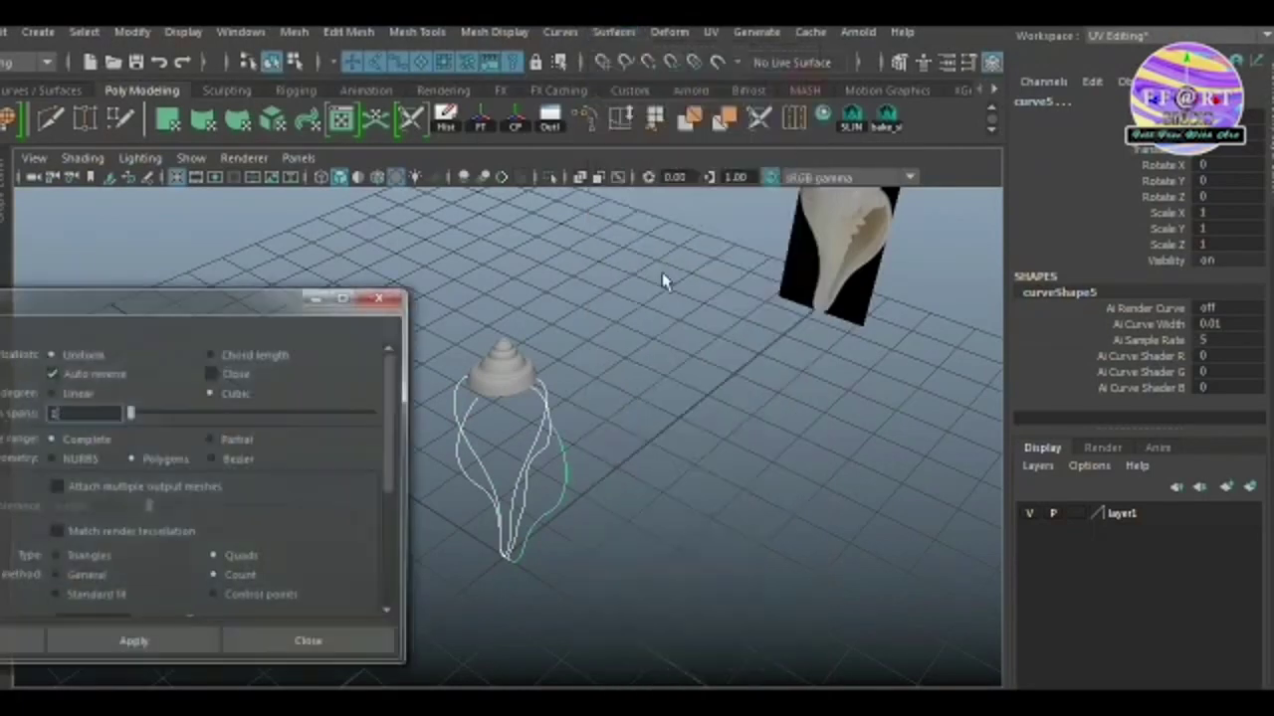
{"action": "scroll", "coordinate": [370, 468], "scroll_direction": "down", "scroll_amount": 3}
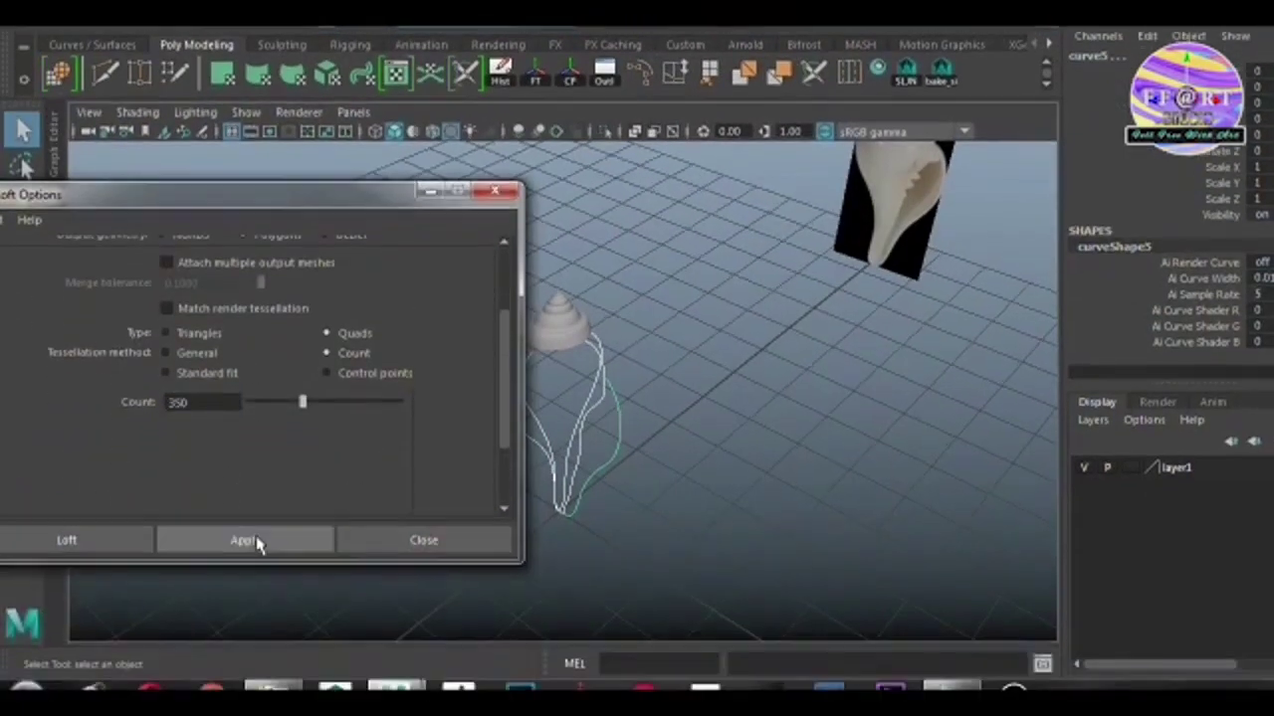
{"action": "left_click", "coordinate": [249, 586]}
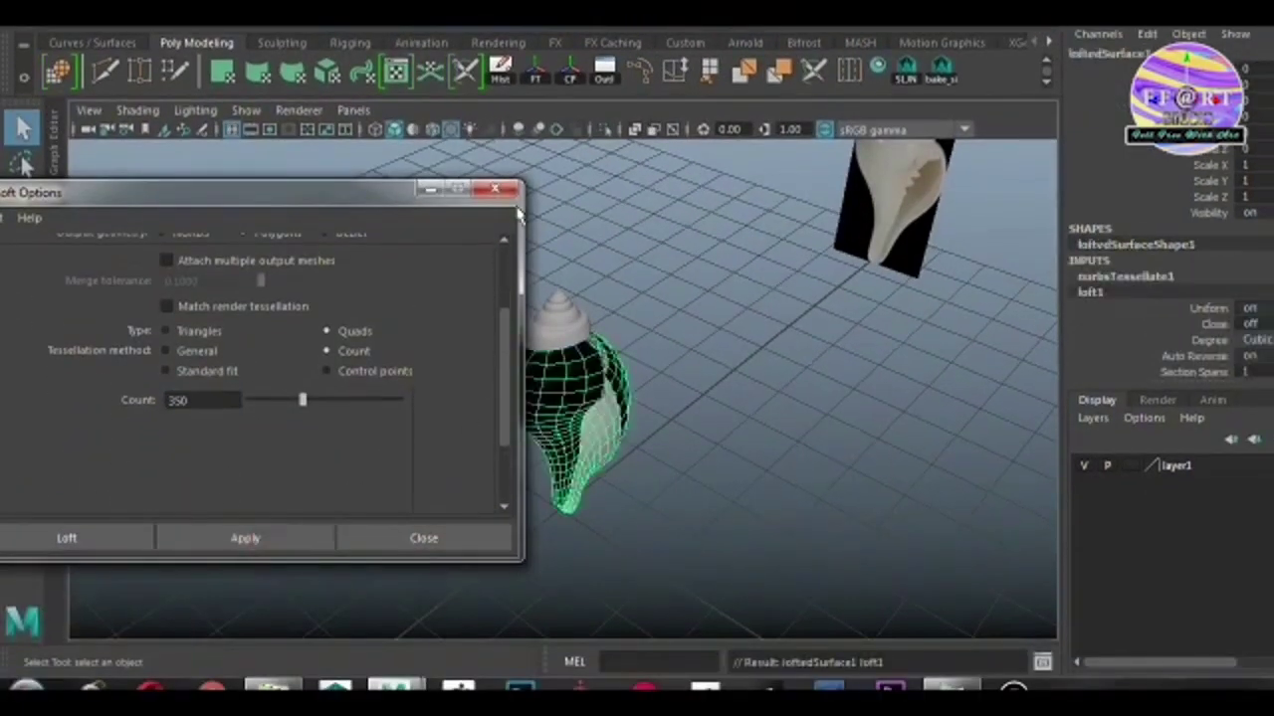
{"action": "left_click", "coordinate": [495, 189]}
- Switch to the front view and bring up the Mesh Display commands
{"action": "key", "text": "space"}
{"action": "left_click_drag", "start_coordinate": [659, 287], "coordinate": [686, 360]}
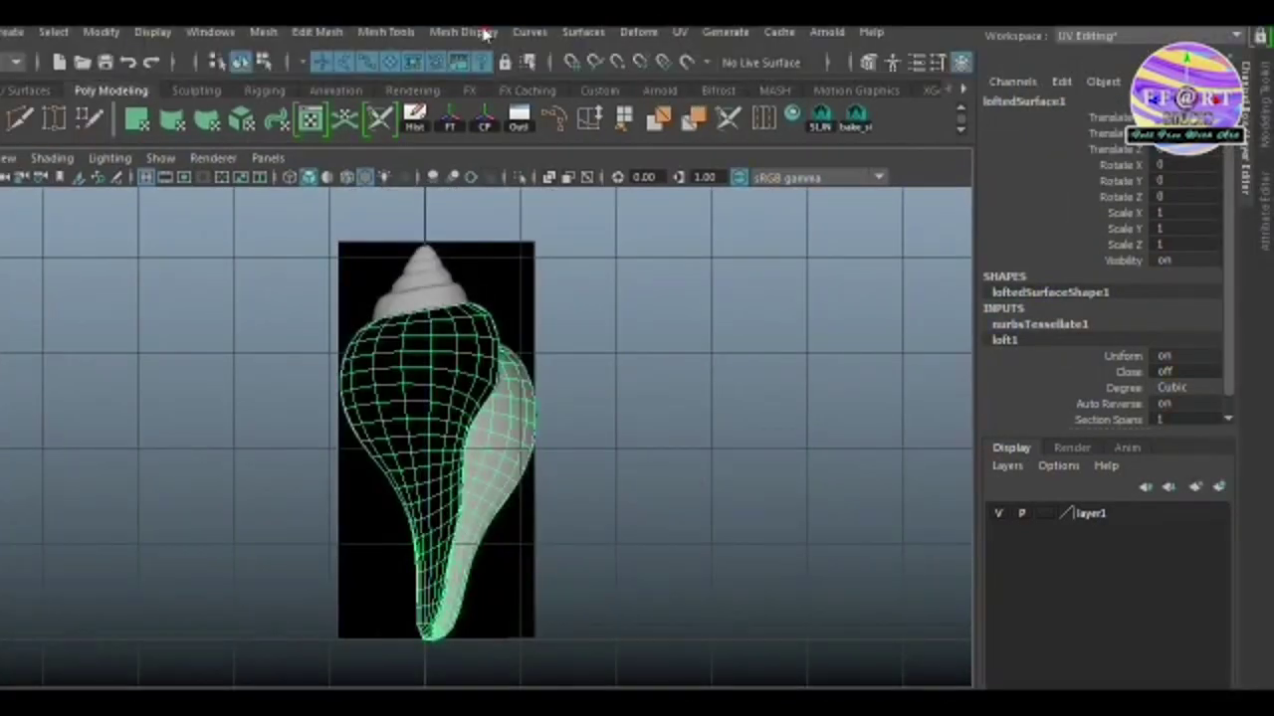
{"action": "left_click", "coordinate": [484, 33]}
- Reverse the lofted shell's faces and check its shading
{"action": "left_click", "coordinate": [484, 119]}
{"action": "left_click", "coordinate": [648, 364]}
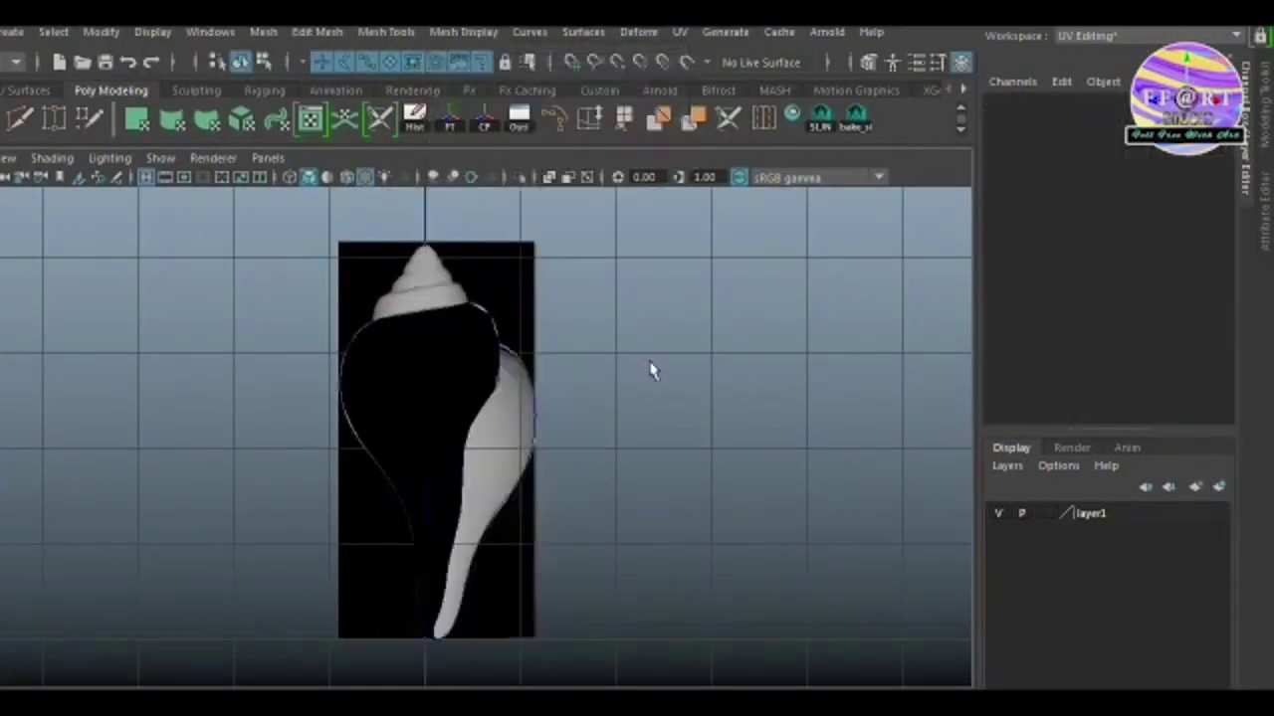
{"action": "left_click", "coordinate": [484, 364]}
{"action": "left_click", "coordinate": [611, 510]}
- In perspective, orbit around the lofted shell and its open rim from several angles
{"action": "key", "text": "space"}
{"action": "left_click_drag", "start_coordinate": [697, 481], "coordinate": [694, 418]}
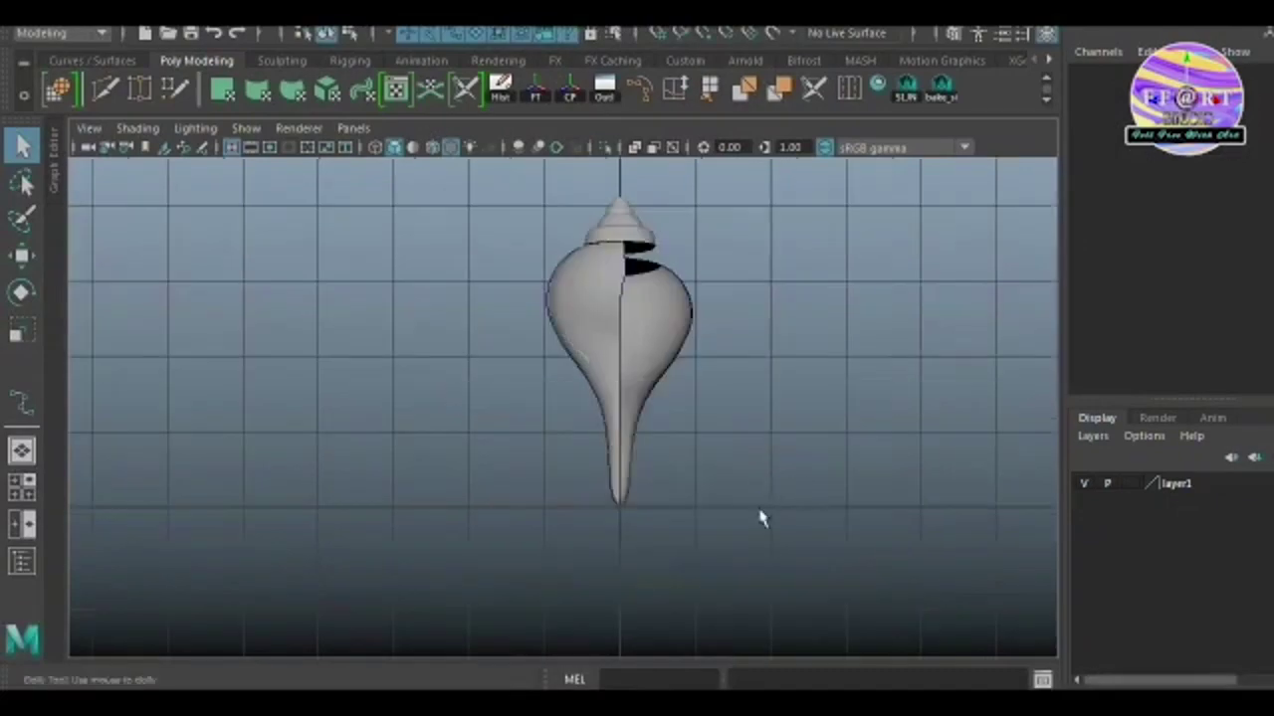
{"action": "key", "text": "space"}
{"action": "left_click_drag", "start_coordinate": [748, 470], "coordinate": [733, 388]}
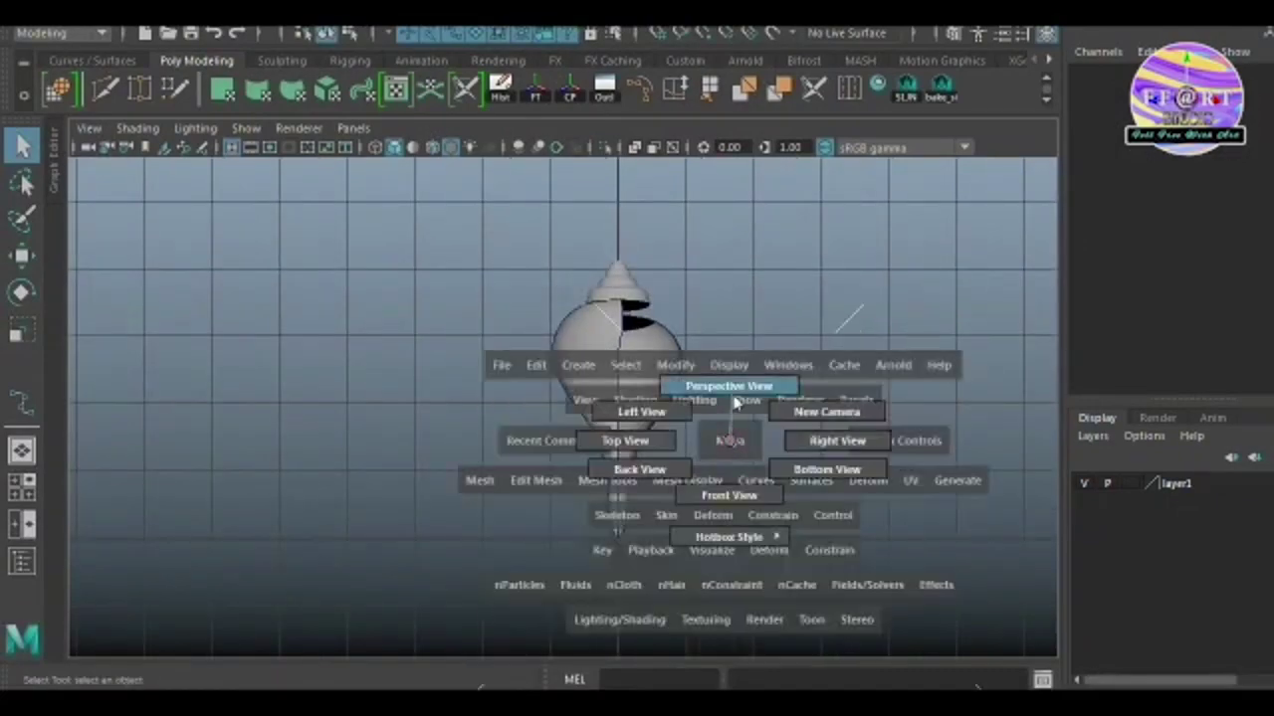
{"action": "mouse_move", "coordinate": [625, 469]}
{"action": "left_mouse_down", "text": "alt"}
{"action": "mouse_move", "coordinate": [489, 464]}
{"action": "mouse_move", "coordinate": [710, 447]}
{"action": "mouse_move", "coordinate": [674, 427]}
{"action": "left_mouse_up", "text": "alt"}
{"action": "mouse_move", "coordinate": [673, 427]}
{"action": "right_mouse_down", "text": "alt"}
{"action": "mouse_move", "coordinate": [842, 429]}
{"action": "mouse_move", "coordinate": [742, 412]}
{"action": "right_mouse_up", "text": "alt"}
{"action": "mouse_move", "coordinate": [742, 412]}
{"action": "left_mouse_down", "text": "alt"}
{"action": "mouse_move", "coordinate": [697, 507]}
{"action": "mouse_move", "coordinate": [577, 482]}
{"action": "left_mouse_up", "text": "alt"}
{"action": "left_click_drag", "start_coordinate": [701, 469], "coordinate": [640, 479], "text": "alt"}
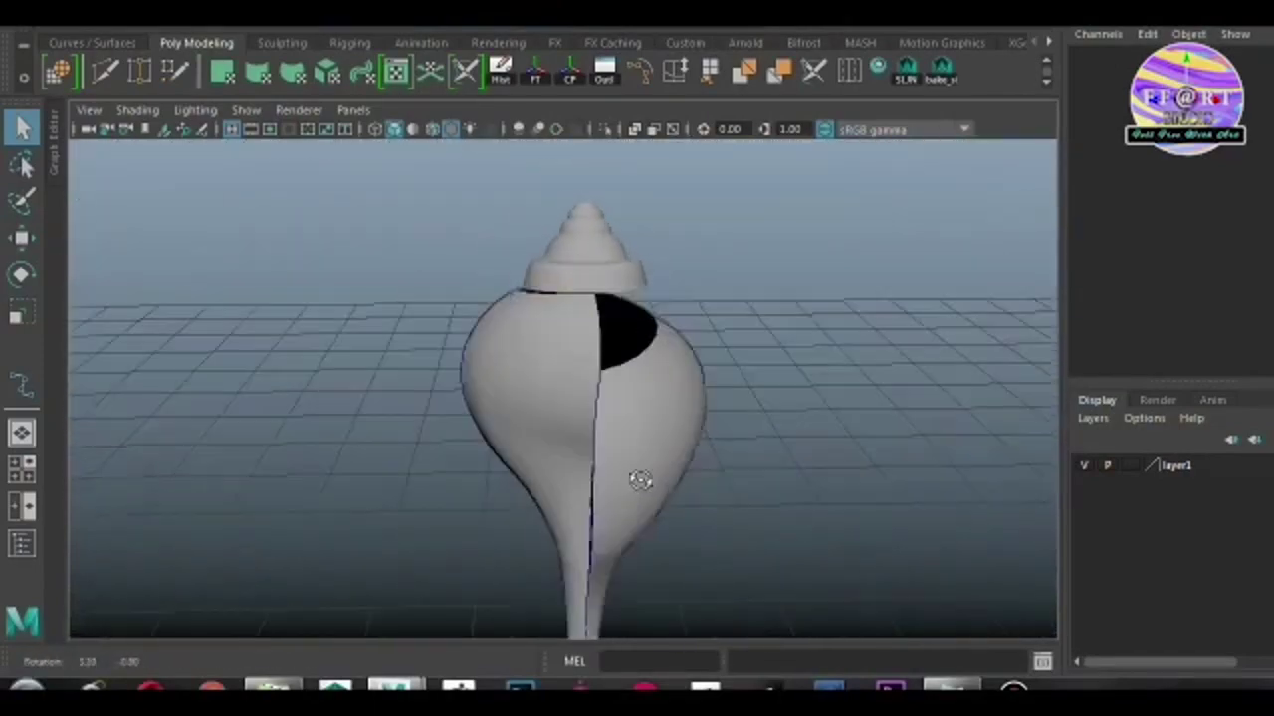
{"action": "mouse_move", "coordinate": [727, 442]}
{"action": "left_mouse_down", "text": "alt"}
{"action": "mouse_move", "coordinate": [527, 447]}
{"action": "mouse_move", "coordinate": [588, 407]}
{"action": "left_mouse_up", "text": "alt"}
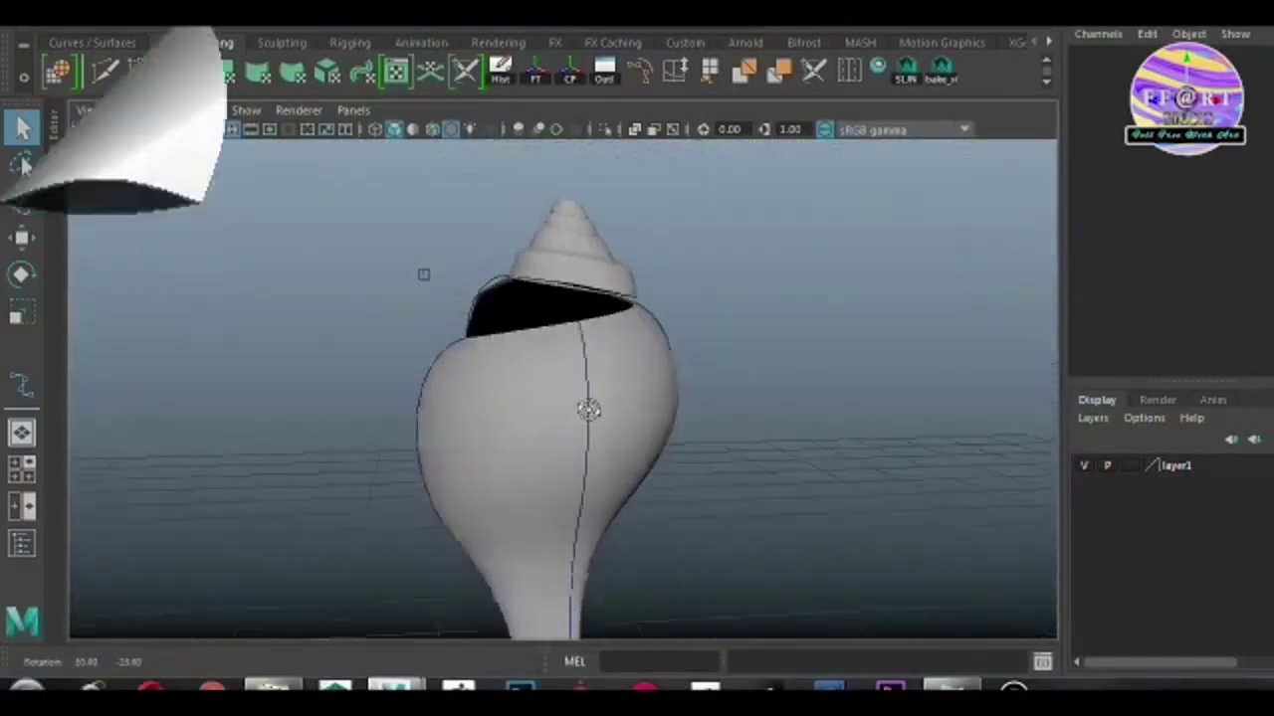
{"action": "mouse_move", "coordinate": [674, 497]}
{"action": "left_mouse_down", "text": "alt"}
{"action": "mouse_move", "coordinate": [500, 434]}
{"action": "mouse_move", "coordinate": [606, 484]}
{"action": "mouse_move", "coordinate": [352, 464]}
{"action": "mouse_move", "coordinate": [307, 475]}
{"action": "left_mouse_up", "text": "alt"}
{"action": "left_click", "coordinate": [500, 435]}
{"action": "scroll", "coordinate": [562, 460], "scroll_direction": "up", "scroll_amount": 2}
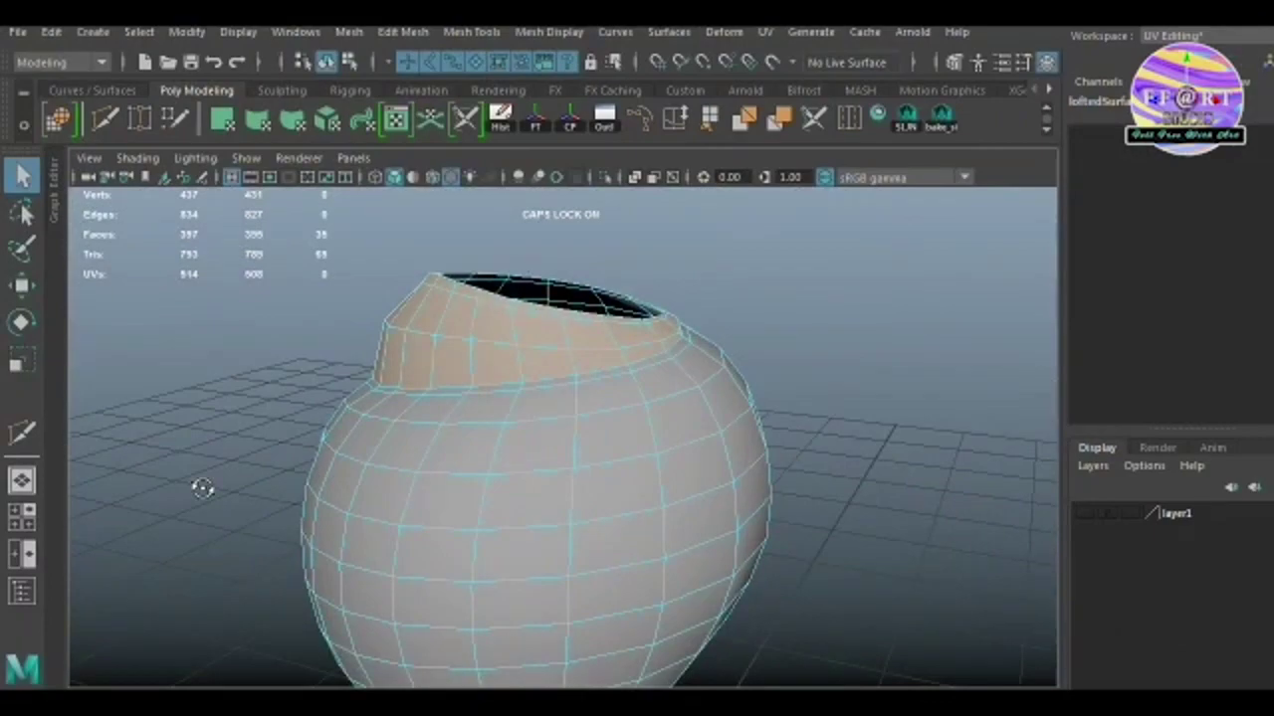
- Preview the shell smoothed and orbit around it
{"action": "mouse_move", "coordinate": [202, 487]}
{"action": "left_mouse_down", "text": "alt"}
{"action": "mouse_move", "coordinate": [176, 535]}
{"action": "mouse_move", "coordinate": [736, 472]}
{"action": "mouse_move", "coordinate": [613, 508]}
{"action": "mouse_move", "coordinate": [597, 415]}
{"action": "left_mouse_up", "text": "alt"}
{"action": "key", "text": "3"}
{"action": "left_click", "coordinate": [731, 438]}
{"action": "mouse_move", "coordinate": [630, 470]}
{"action": "left_mouse_down", "text": "alt"}
{"action": "mouse_move", "coordinate": [432, 481]}
{"action": "mouse_move", "coordinate": [577, 421]}
{"action": "mouse_move", "coordinate": [740, 463]}
{"action": "mouse_move", "coordinate": [600, 481]}
{"action": "left_mouse_up", "text": "alt"}
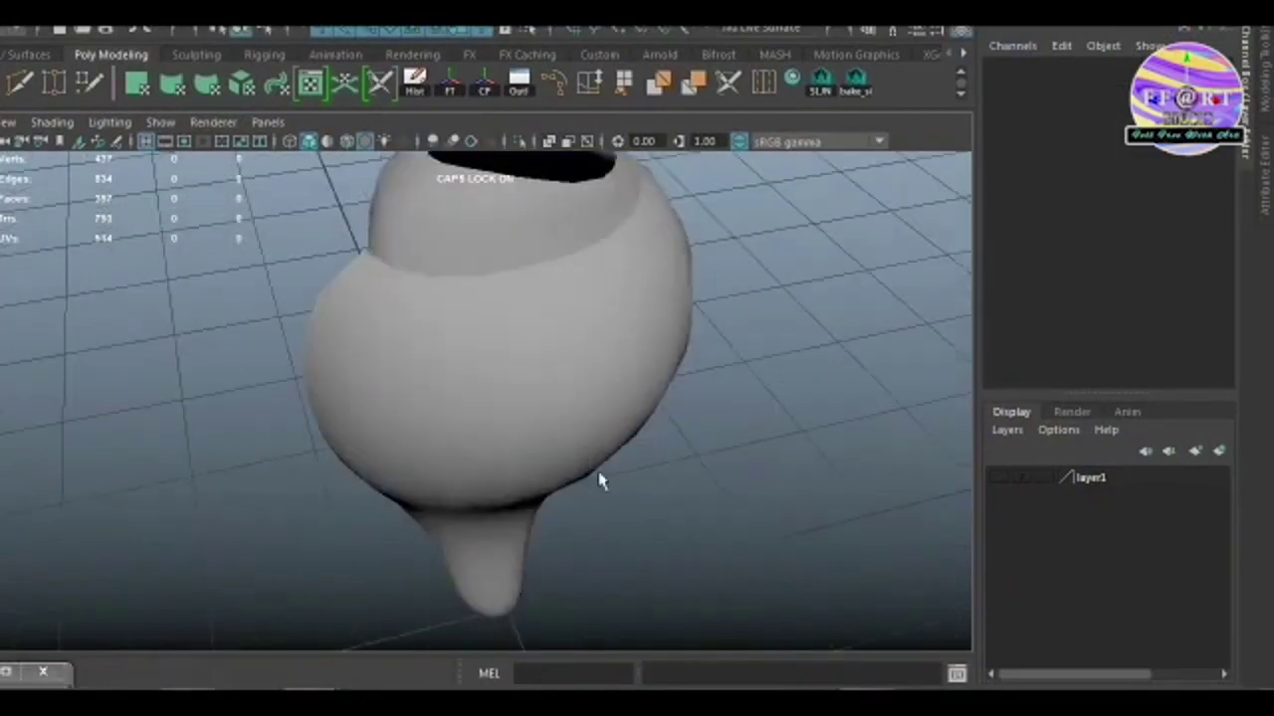
{"action": "left_click", "coordinate": [615, 376]}
{"action": "mouse_move", "coordinate": [615, 376]}
{"action": "left_mouse_down", "text": "alt"}
{"action": "mouse_move", "coordinate": [626, 460]}
{"action": "mouse_move", "coordinate": [497, 463]}
{"action": "mouse_move", "coordinate": [697, 435]}
{"action": "mouse_move", "coordinate": [607, 438]}
{"action": "mouse_move", "coordinate": [614, 489]}
{"action": "mouse_move", "coordinate": [673, 488]}
{"action": "left_mouse_up", "text": "alt"}
{"action": "left_click", "coordinate": [697, 435]}
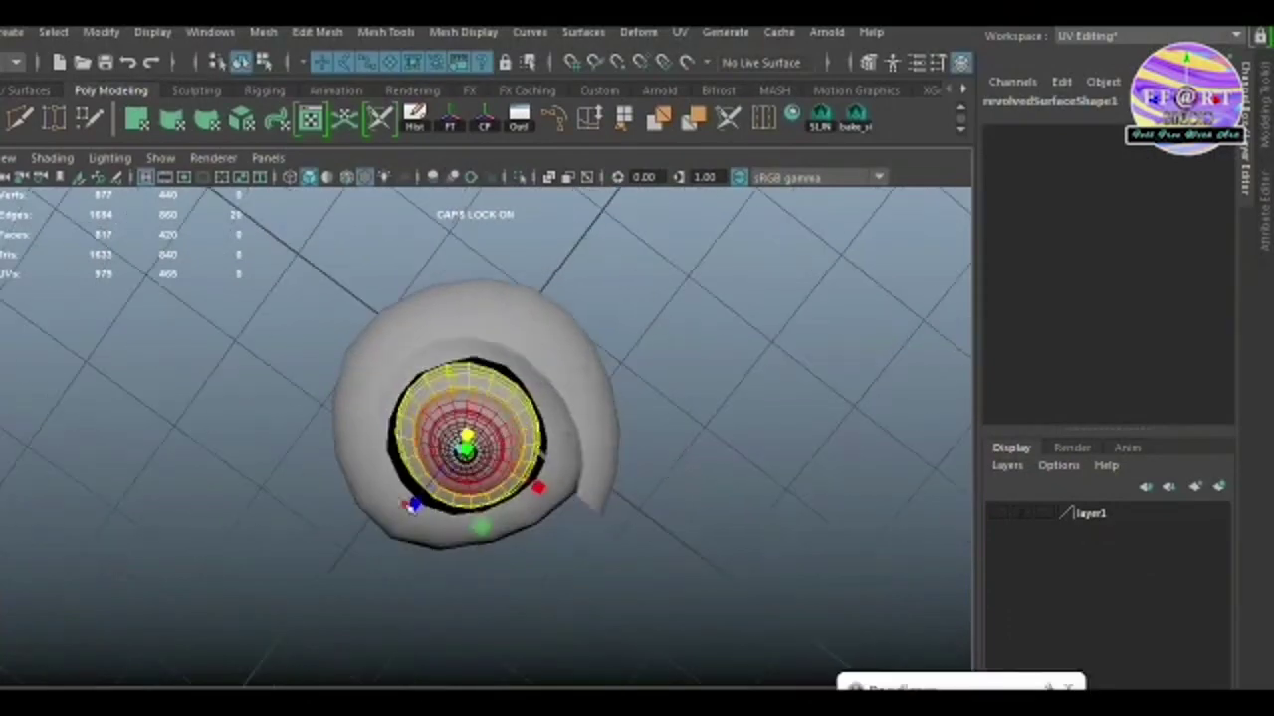
- Inspect the spire's apex, leave vertex editing, and face the shell from the front
{"action": "left_click_drag", "start_coordinate": [410, 506], "coordinate": [401, 507], "text": "alt"}
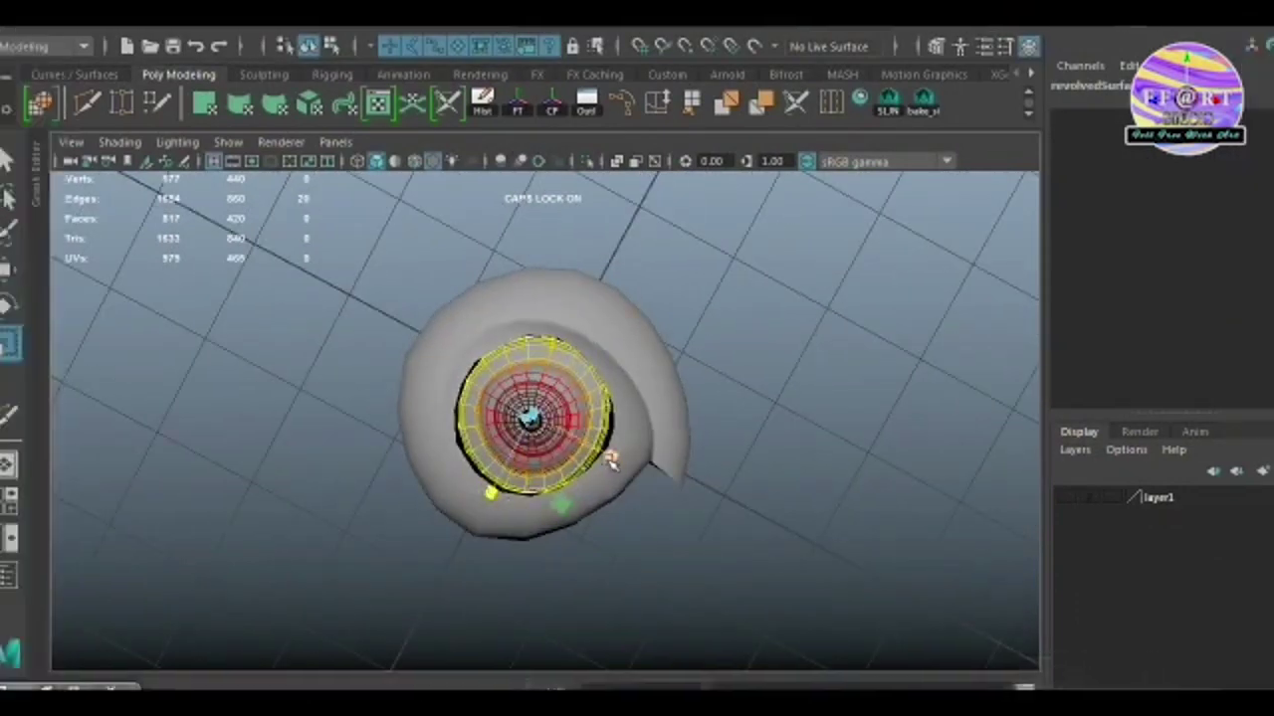
{"action": "mouse_move", "coordinate": [600, 534]}
{"action": "left_mouse_down", "text": "alt"}
{"action": "mouse_move", "coordinate": [603, 461]}
{"action": "mouse_move", "coordinate": [576, 517]}
{"action": "left_mouse_up", "text": "alt"}
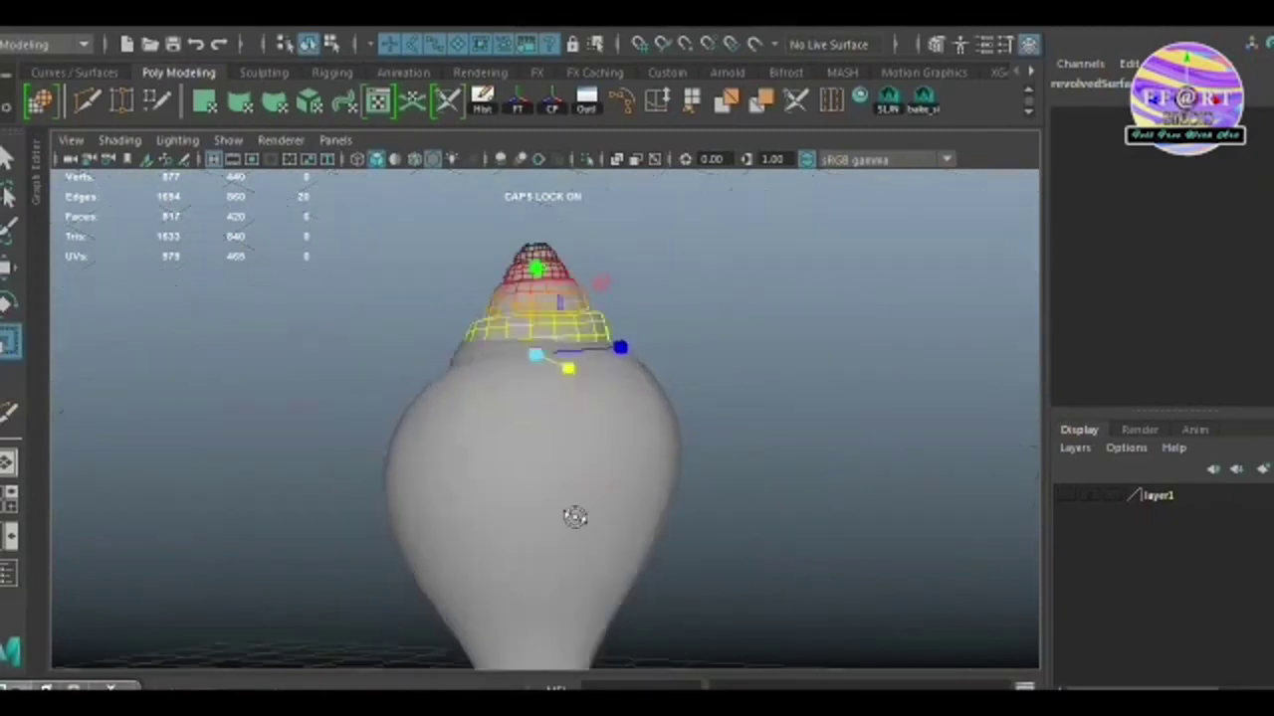
{"action": "key", "text": "F8"}
{"action": "left_click", "coordinate": [626, 478]}
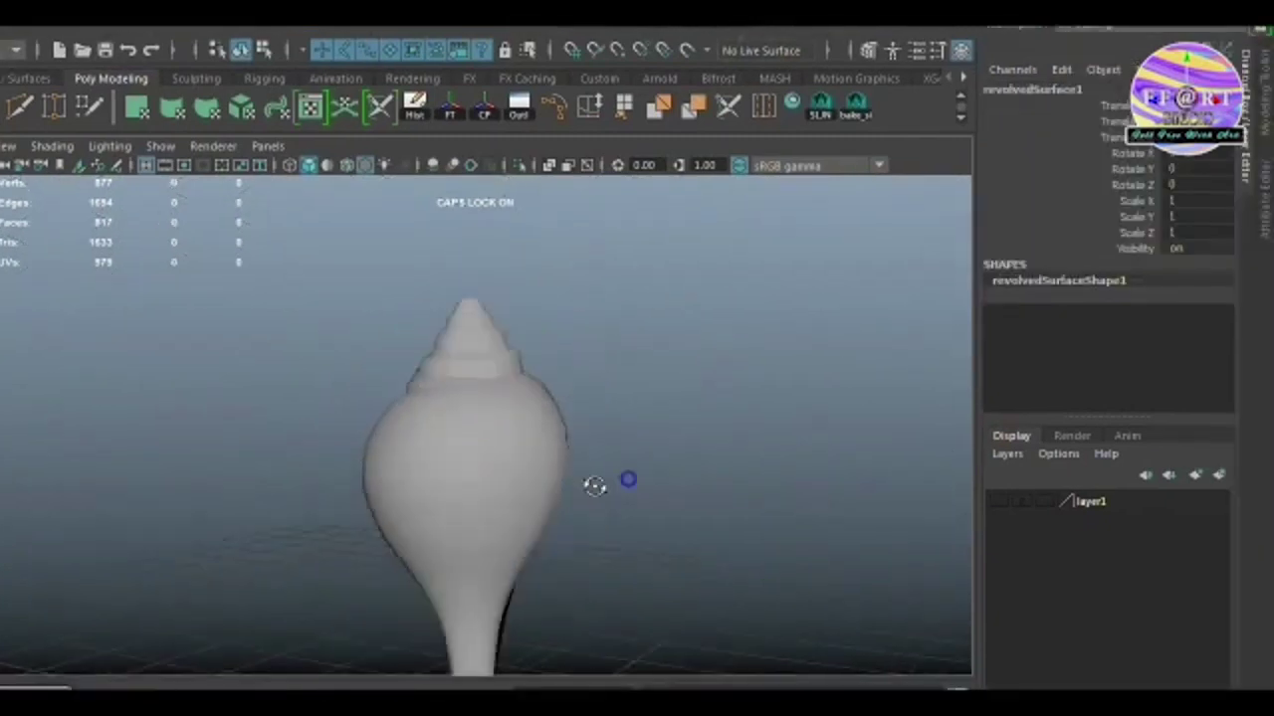
{"action": "mouse_move", "coordinate": [626, 477]}
{"action": "left_mouse_down", "text": "alt"}
{"action": "mouse_move", "coordinate": [517, 497]}
{"action": "mouse_move", "coordinate": [555, 531]}
{"action": "mouse_move", "coordinate": [672, 363]}
{"action": "left_mouse_up", "text": "alt"}
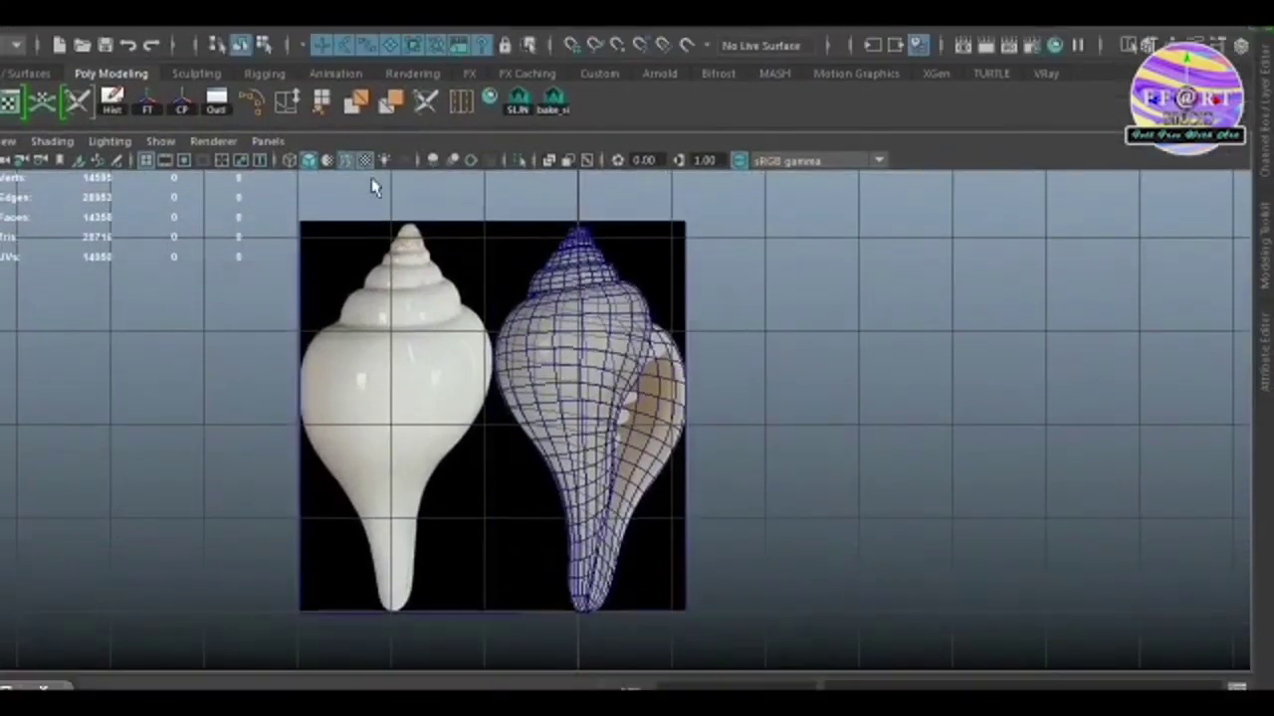
- Select the body and spire, turn off smooth preview, and Combine them into one mesh
{"action": "left_click", "coordinate": [368, 180]}
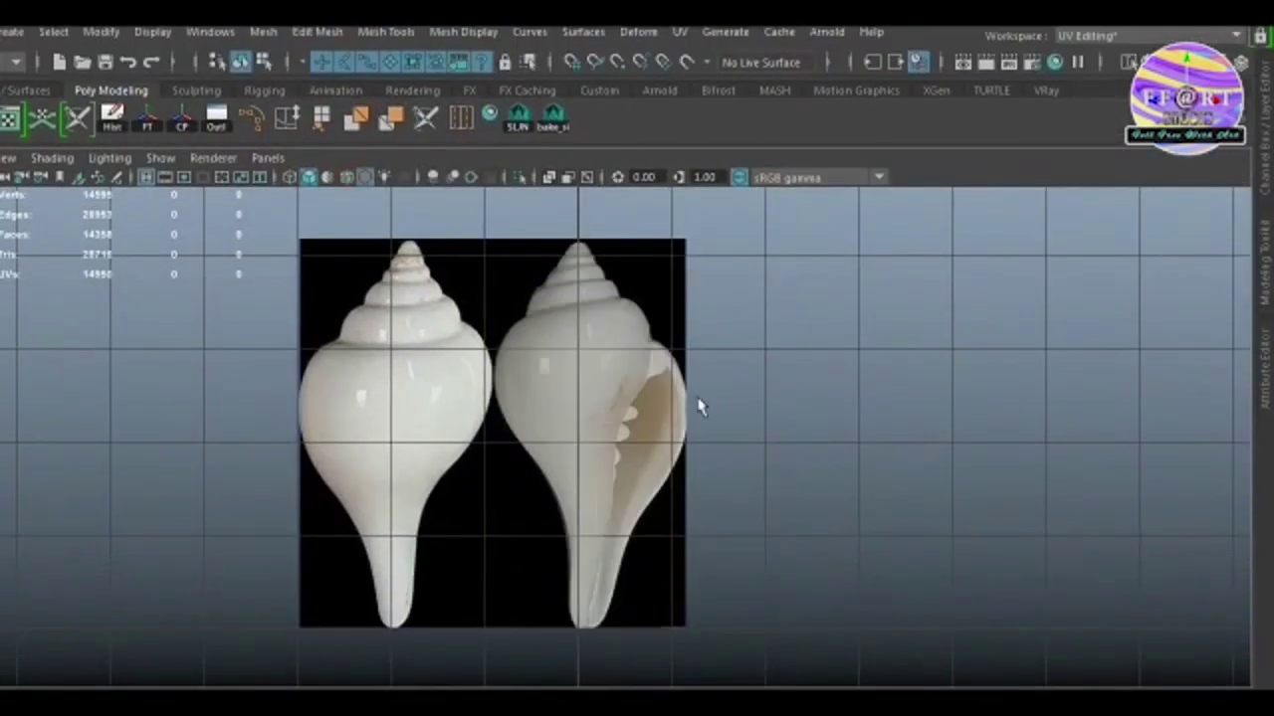
{"action": "left_click", "coordinate": [642, 358]}
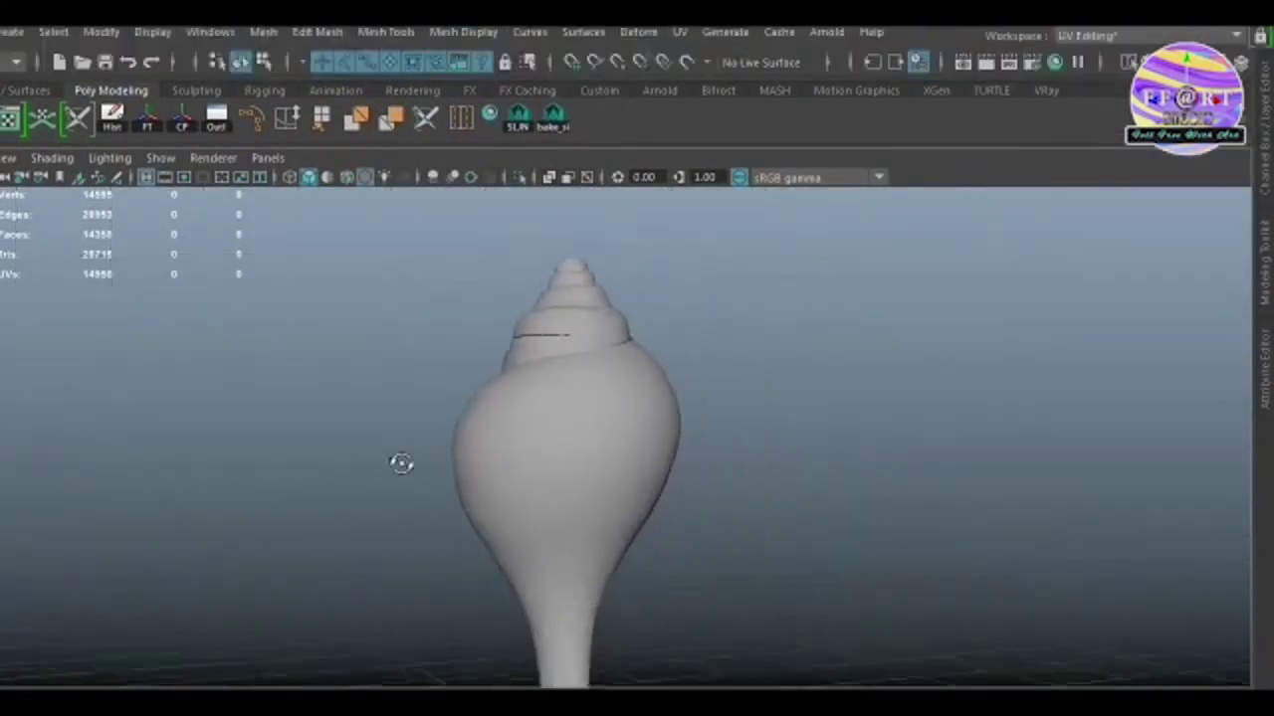
{"action": "left_click_drag", "start_coordinate": [401, 464], "coordinate": [687, 595], "text": "alt"}
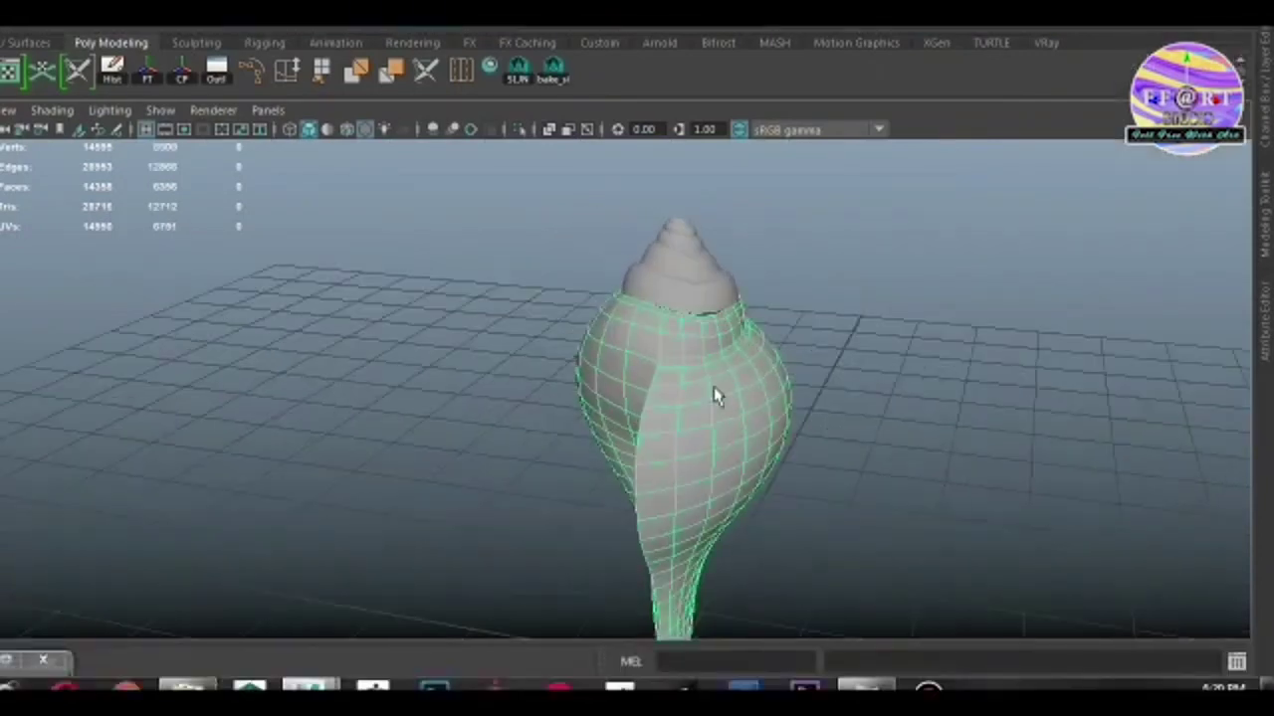
{"action": "mouse_move", "coordinate": [734, 369]}
{"action": "left_mouse_down", "text": "alt"}
{"action": "mouse_move", "coordinate": [767, 421]}
{"action": "mouse_move", "coordinate": [724, 419]}
{"action": "left_mouse_up", "text": "alt"}
{"action": "key", "text": "1"}
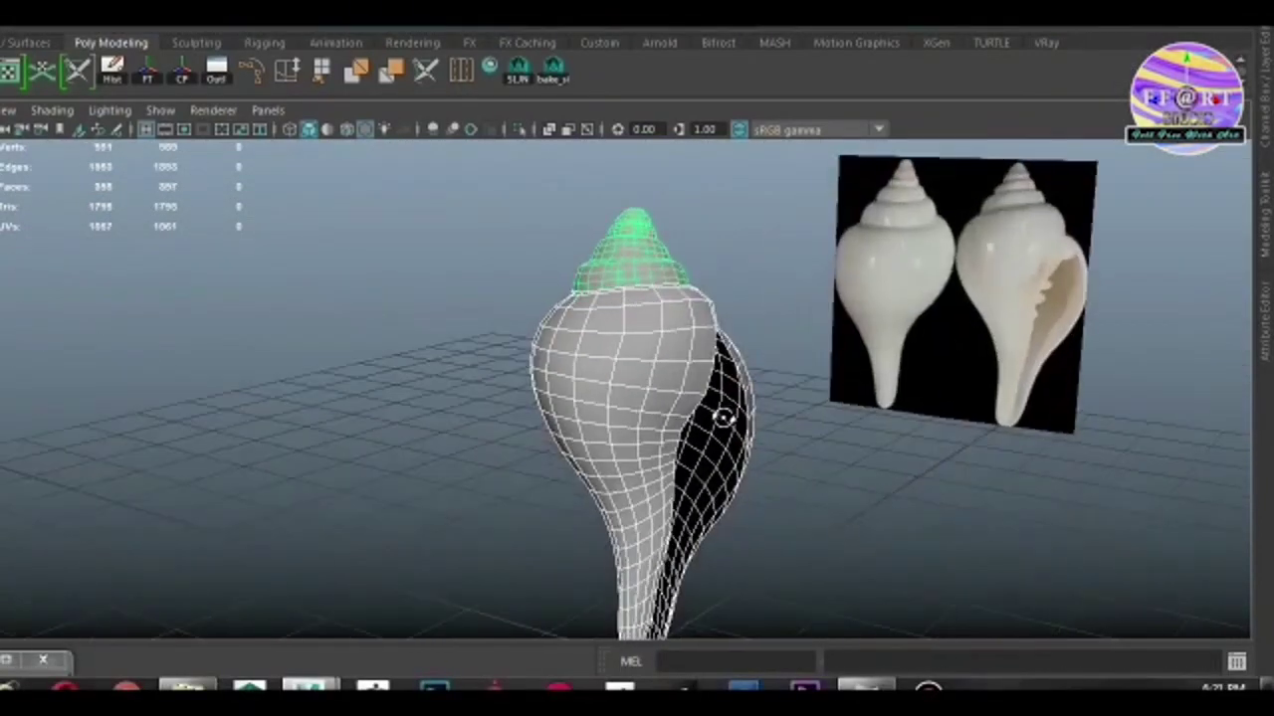
{"action": "right_click_drag", "start_coordinate": [754, 235], "coordinate": [750, 570], "text": "shift"}
{"action": "left_click_drag", "start_coordinate": [833, 455], "coordinate": [469, 435], "text": "alt"}
{"action": "right_click_drag", "start_coordinate": [469, 435], "coordinate": [727, 478], "text": "alt"}
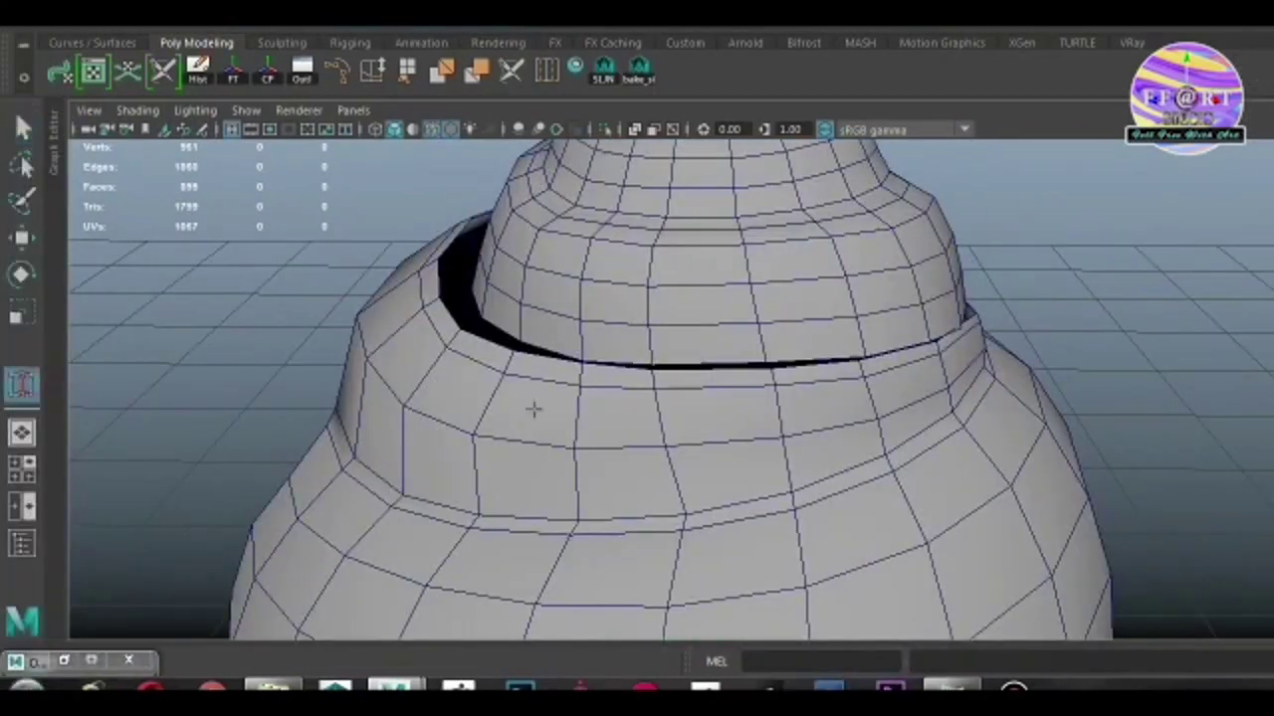
- In vertex mode, snap the seam vertices together where the spire meets the body, checking the gap from several angles
{"action": "right_click_drag", "start_coordinate": [802, 145], "coordinate": [751, 145]}
{"action": "scroll", "coordinate": [601, 426], "scroll_direction": "up", "scroll_amount": 5}
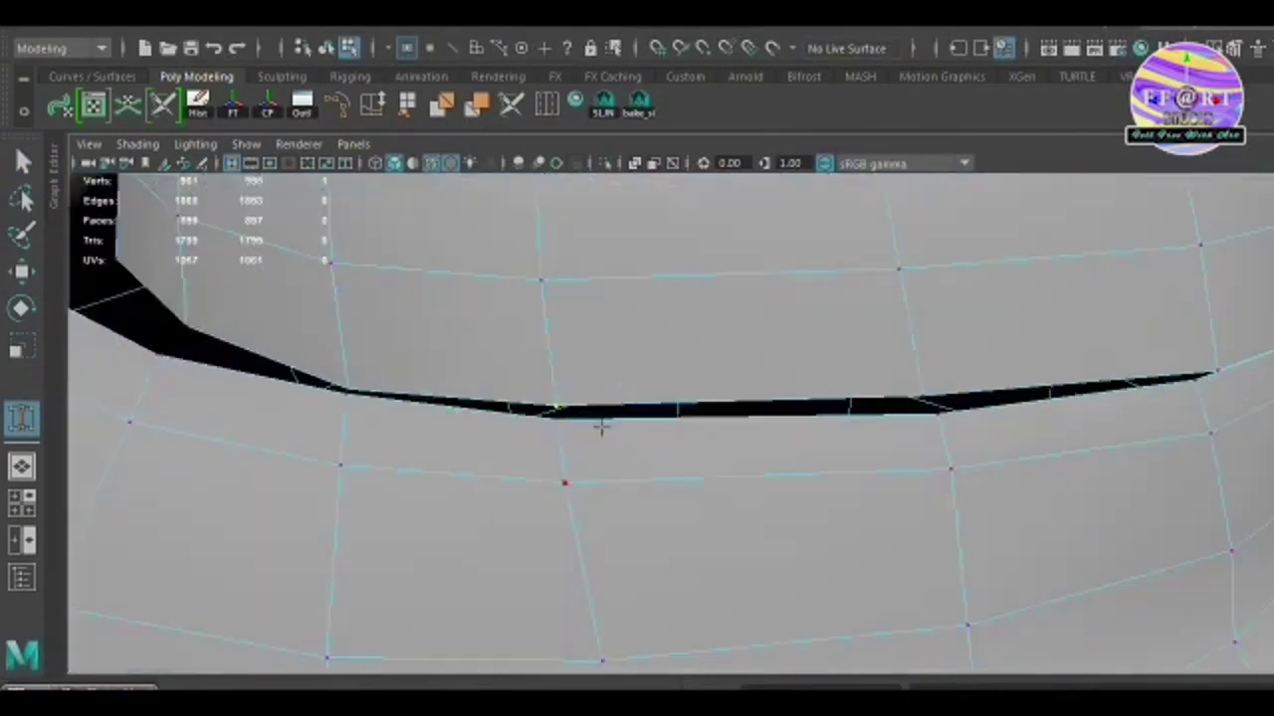
{"action": "left_click_drag", "start_coordinate": [555, 411], "coordinate": [555, 402]}
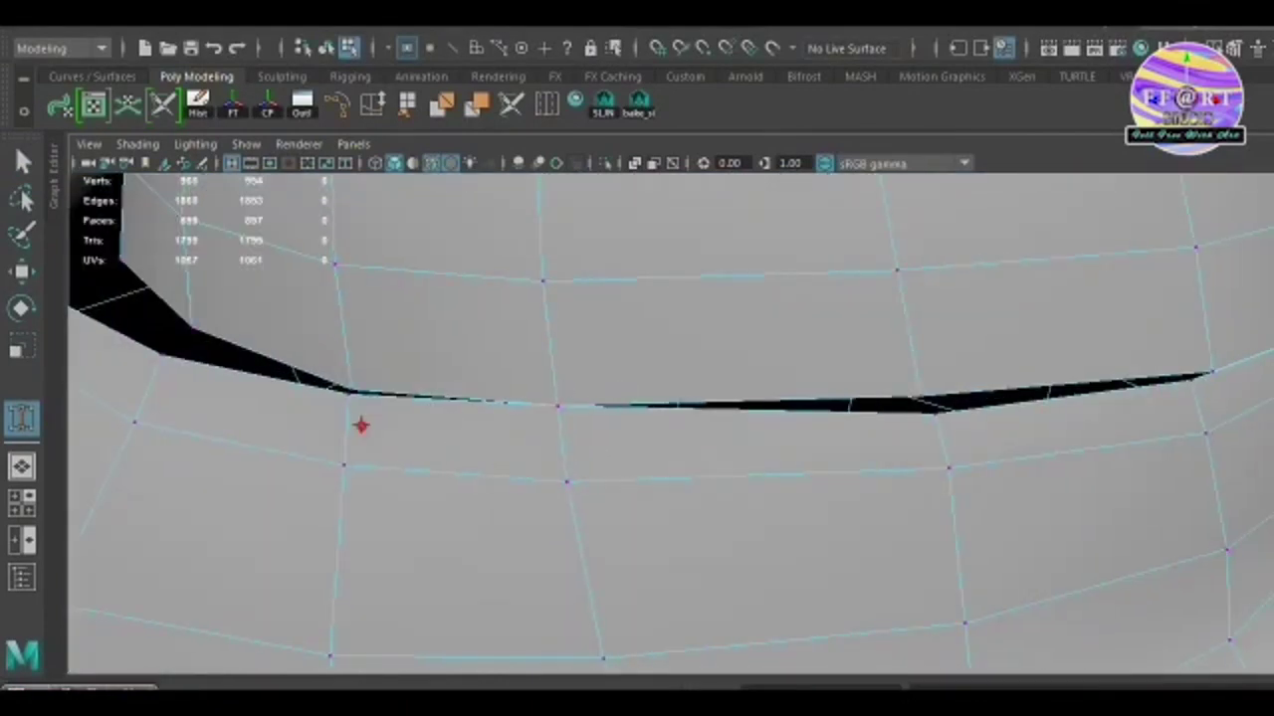
{"action": "left_click_drag", "start_coordinate": [361, 426], "coordinate": [596, 463], "text": "alt"}
{"action": "mouse_move", "coordinate": [521, 408]}
{"action": "left_mouse_down", "text": "alt"}
{"action": "mouse_move", "coordinate": [666, 484]}
{"action": "mouse_move", "coordinate": [795, 390]}
{"action": "left_mouse_up", "text": "alt"}
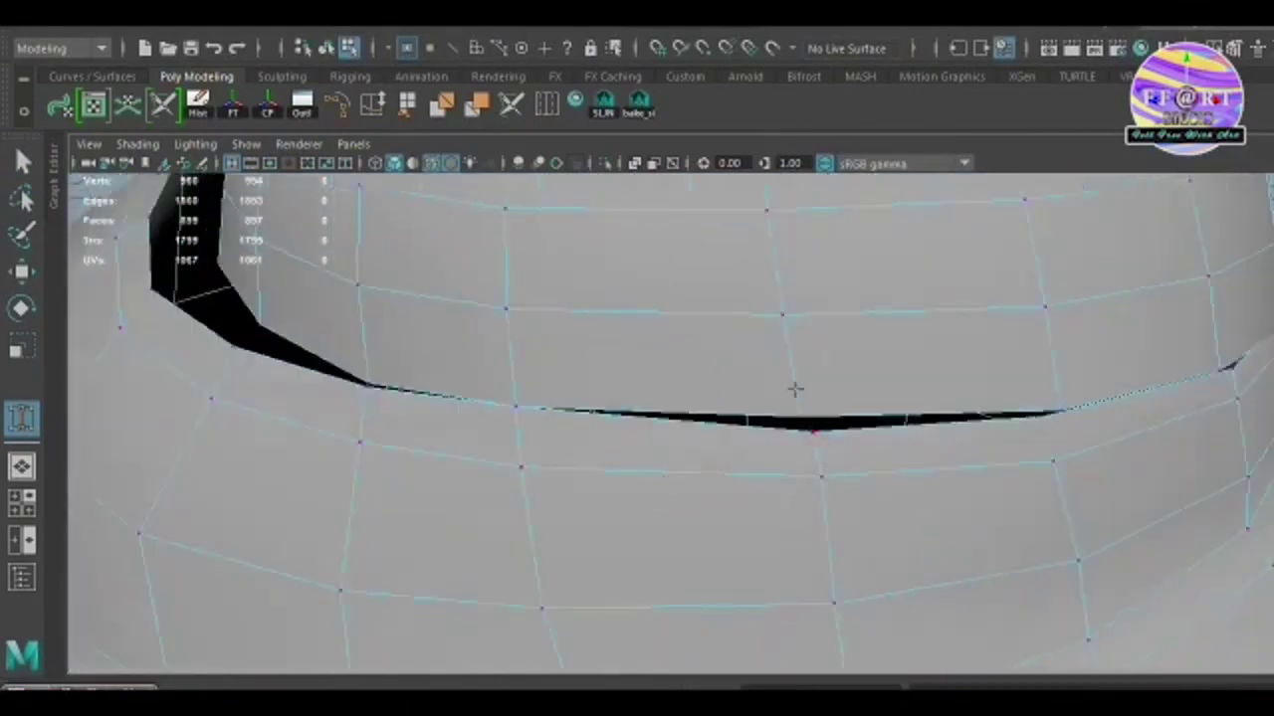
{"action": "left_click_drag", "start_coordinate": [834, 481], "coordinate": [761, 427], "text": "alt"}
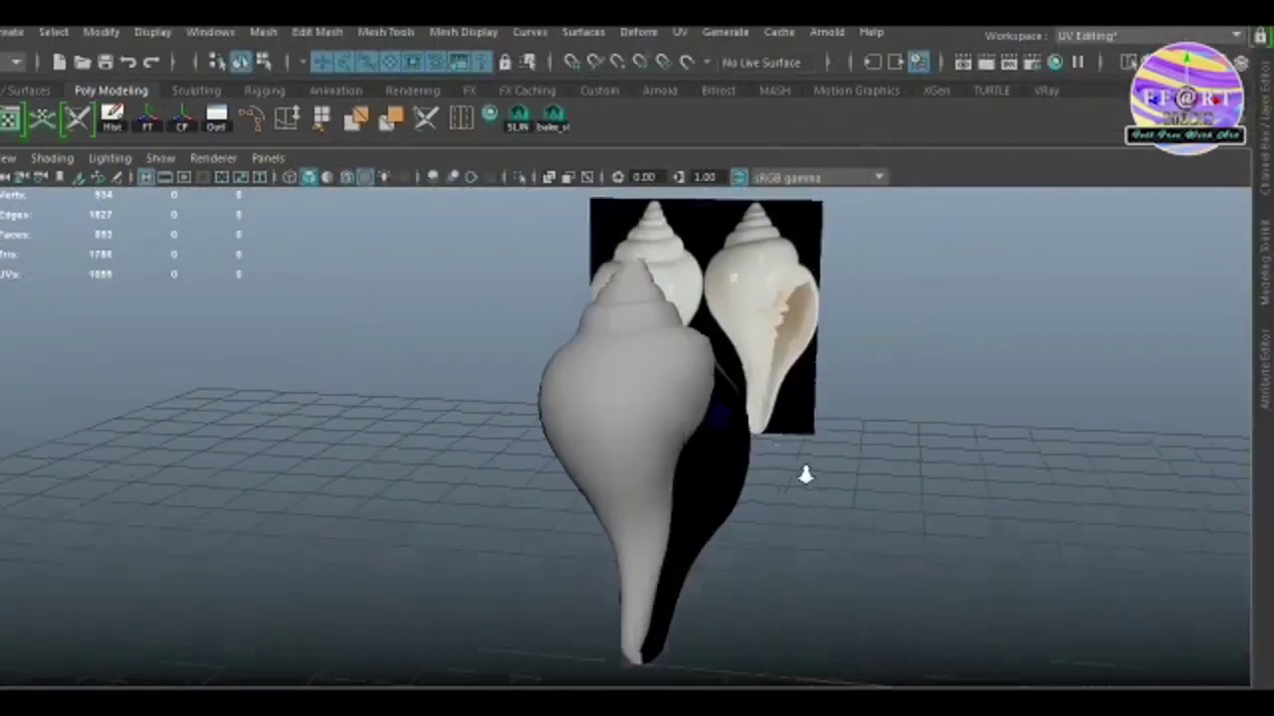
- Select the whole shell and orbit around it, ending above the spiral apex
{"action": "left_click", "coordinate": [663, 484]}
{"action": "scroll", "coordinate": [701, 478], "scroll_direction": "up", "scroll_amount": 2}
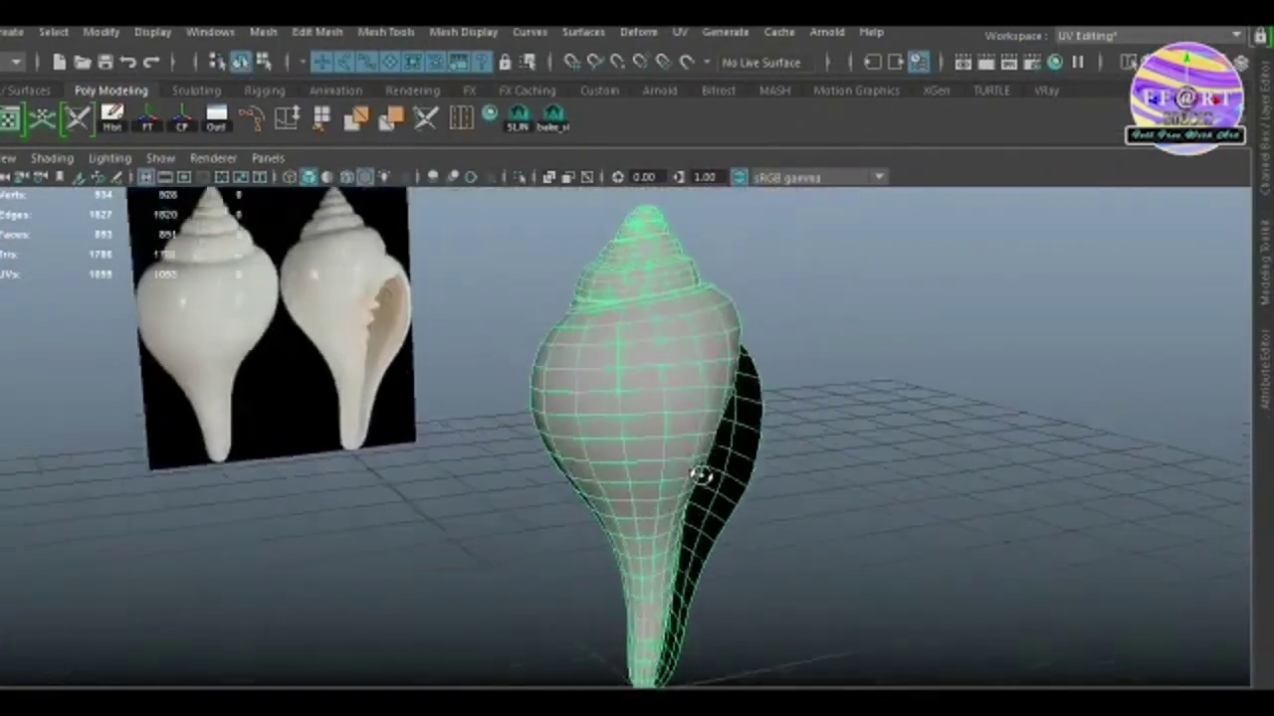
{"action": "mouse_move", "coordinate": [701, 476]}
{"action": "left_mouse_down", "text": "alt"}
{"action": "mouse_move", "coordinate": [726, 484]}
{"action": "mouse_move", "coordinate": [789, 450]}
{"action": "left_mouse_up", "text": "alt"}
{"action": "mouse_move", "coordinate": [498, 332]}
{"action": "left_mouse_down", "text": "alt"}
{"action": "mouse_move", "coordinate": [762, 412]}
{"action": "mouse_move", "coordinate": [620, 438]}
{"action": "mouse_move", "coordinate": [565, 433]}
{"action": "left_mouse_up", "text": "alt"}
{"action": "mouse_move", "coordinate": [645, 463]}
{"action": "left_mouse_down", "text": "alt"}
{"action": "mouse_move", "coordinate": [663, 469]}
{"action": "mouse_move", "coordinate": [315, 486]}
{"action": "mouse_move", "coordinate": [603, 532]}
{"action": "mouse_move", "coordinate": [667, 421]}
{"action": "left_mouse_up", "text": "alt"}
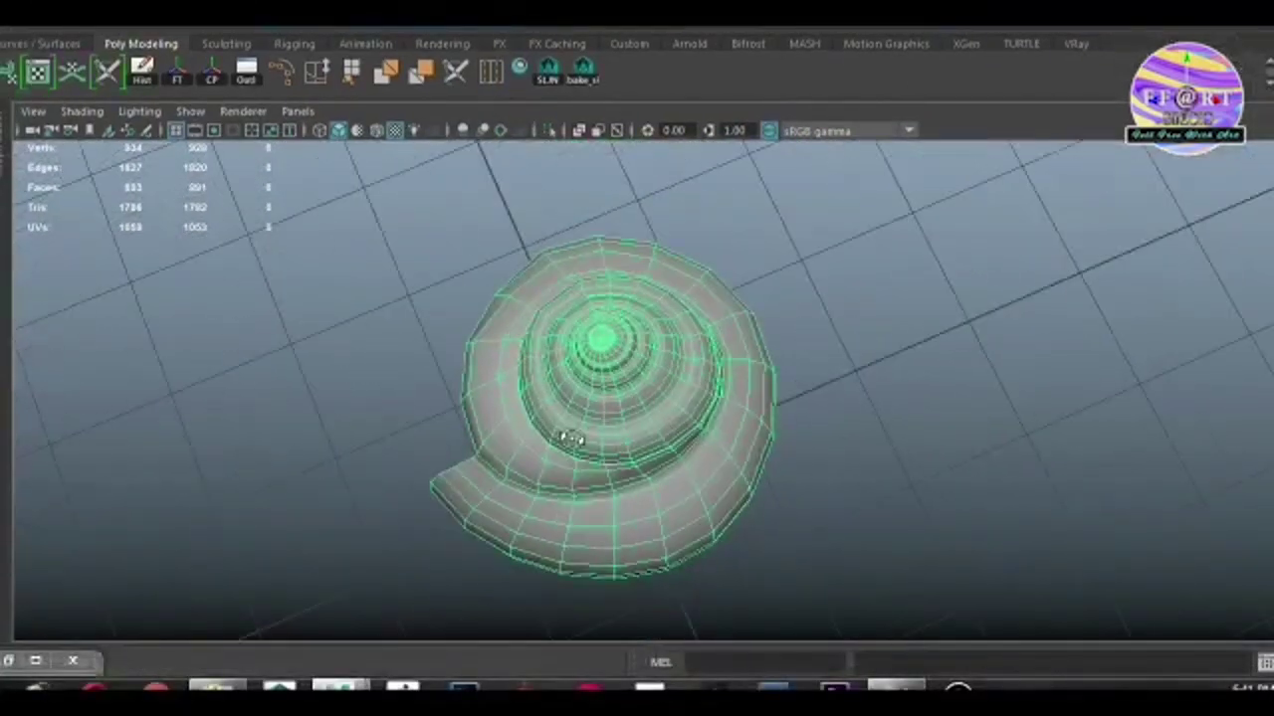
- Extrude all shell faces with Local Translate Z -0.05 and 2 divisions
{"action": "key", "text": "ctrl+e"}
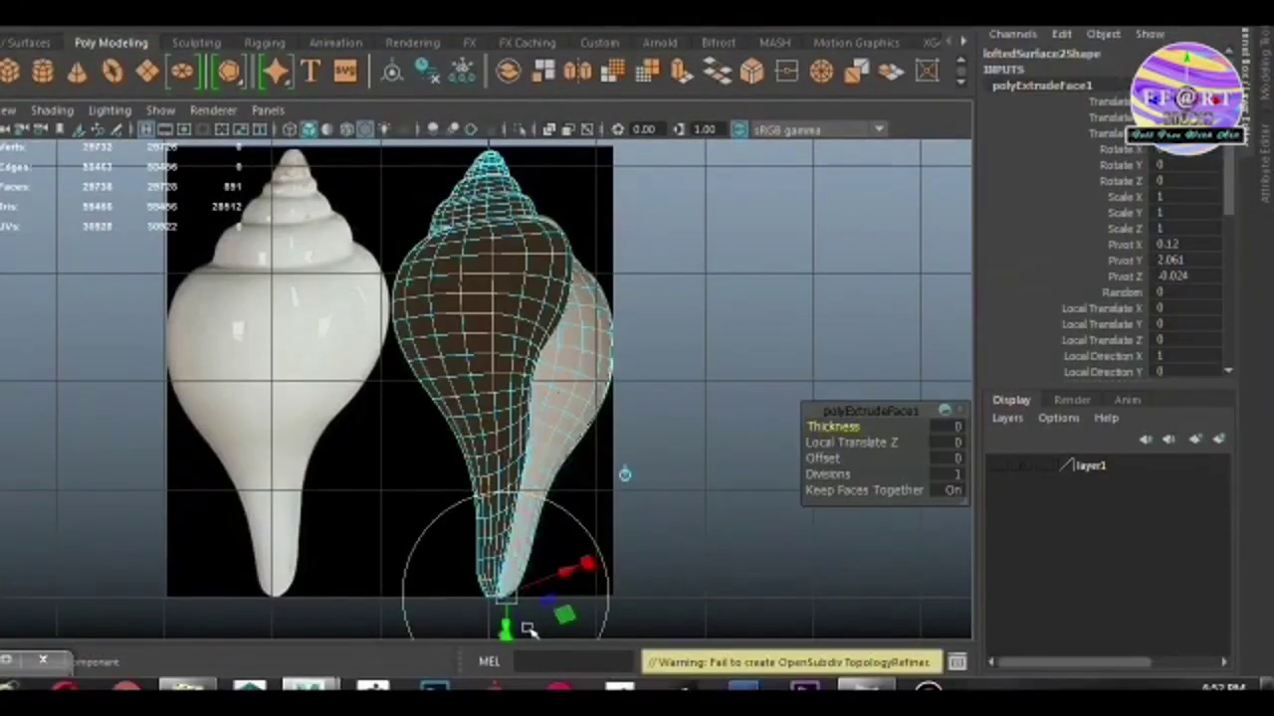
{"action": "left_click_drag", "start_coordinate": [525, 624], "coordinate": [521, 620]}
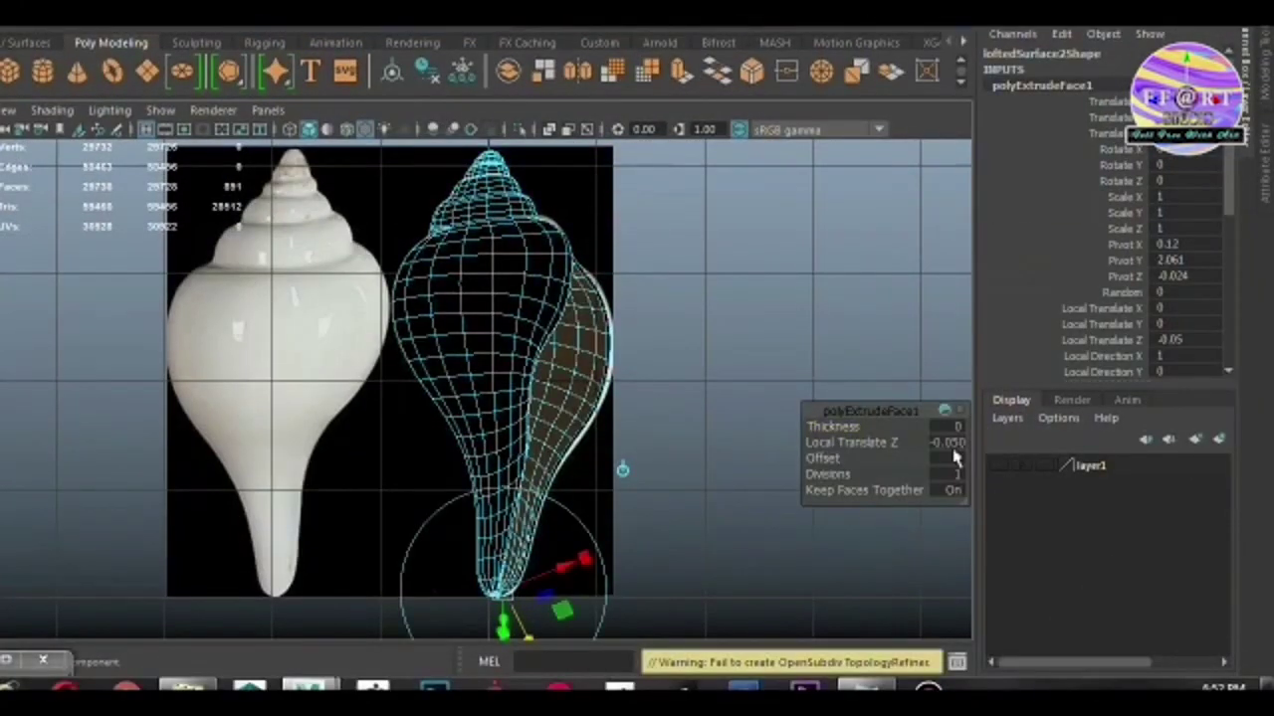
{"action": "left_click", "coordinate": [946, 475]}
{"action": "type", "text": "2"}
{"action": "key", "text": "Return"}
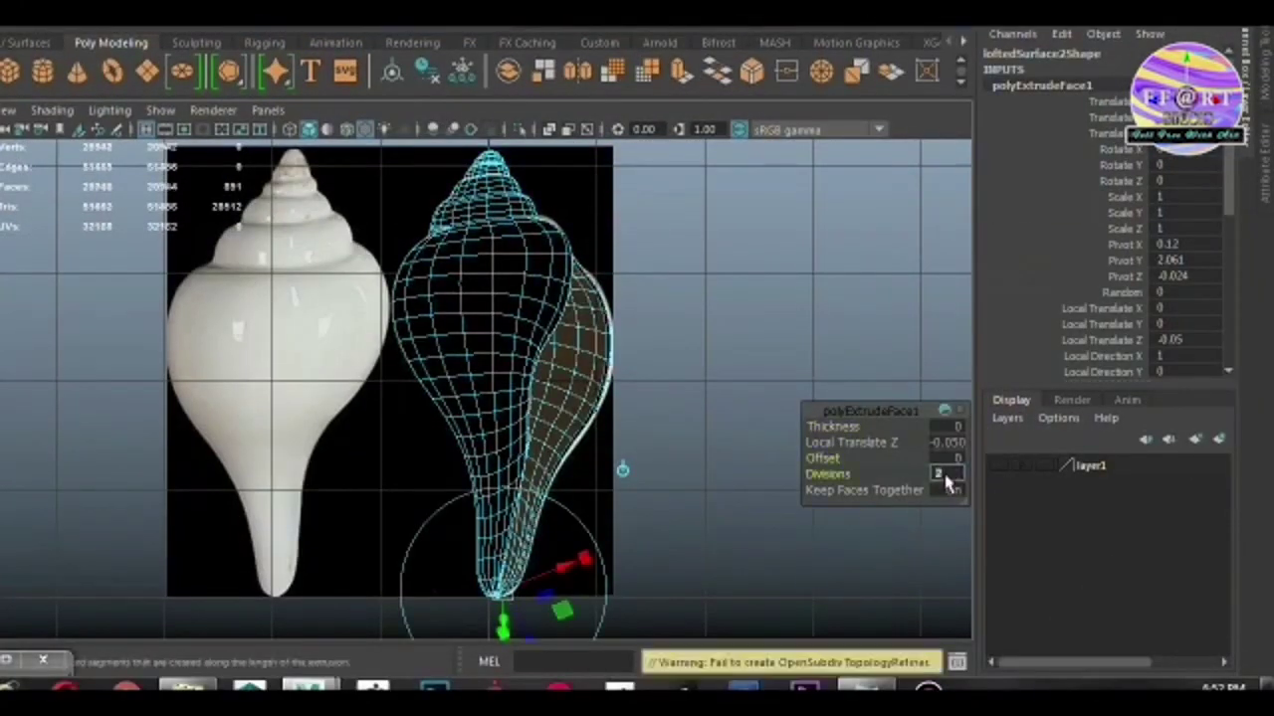
- Deselect the shell in object mode and return to the front view beside the reference
{"action": "left_click", "coordinate": [759, 240]}
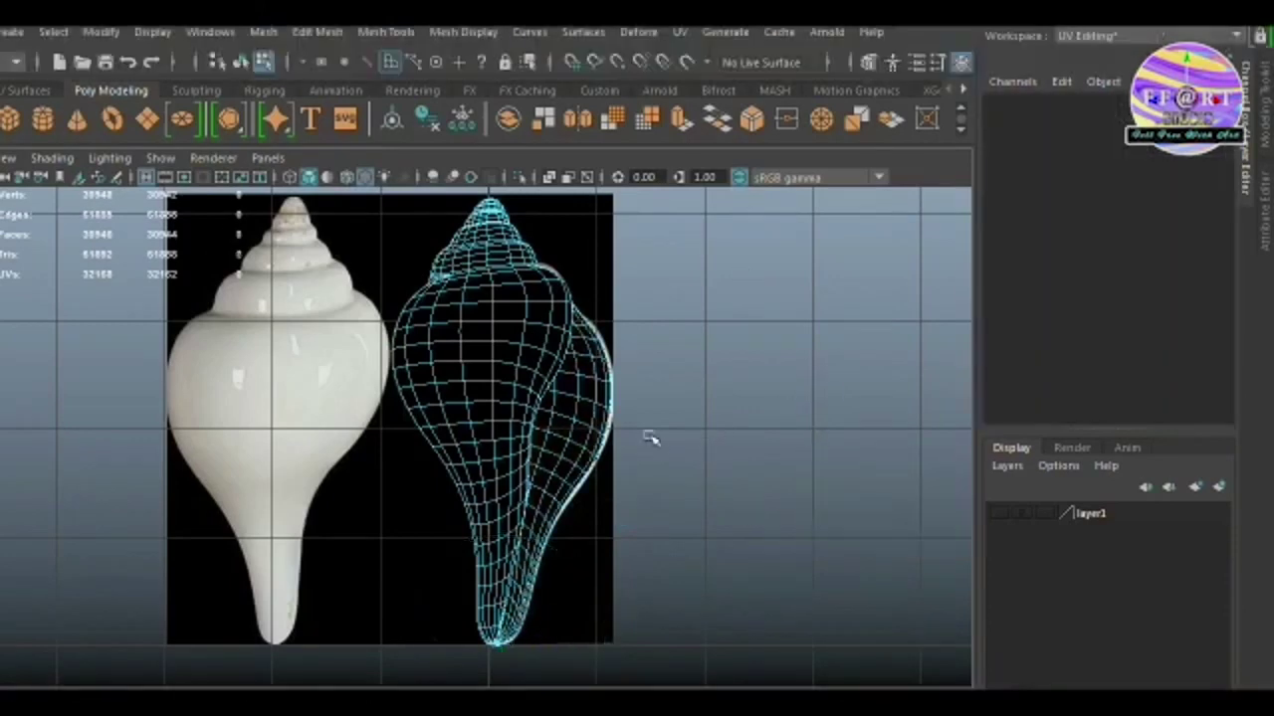
{"action": "key", "text": "F8"}
{"action": "left_click", "coordinate": [813, 414]}
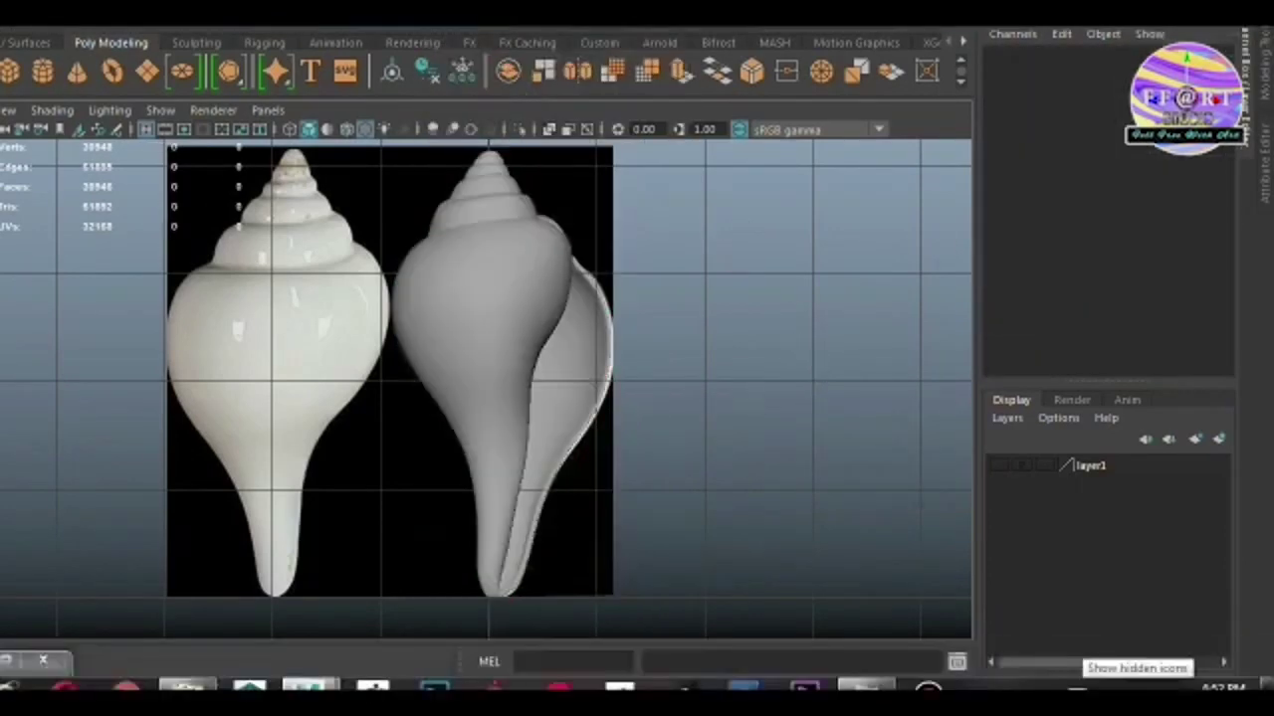
{"action": "key", "text": "space"}
{"action": "mouse_move", "coordinate": [626, 421]}
{"action": "left_mouse_down", "text": "alt"}
{"action": "mouse_move", "coordinate": [496, 428]}
{"action": "mouse_move", "coordinate": [514, 509]}
{"action": "left_mouse_up", "text": "alt"}
{"action": "key", "text": "space"}
{"action": "scroll", "coordinate": [858, 446], "scroll_direction": "up", "scroll_amount": 5}
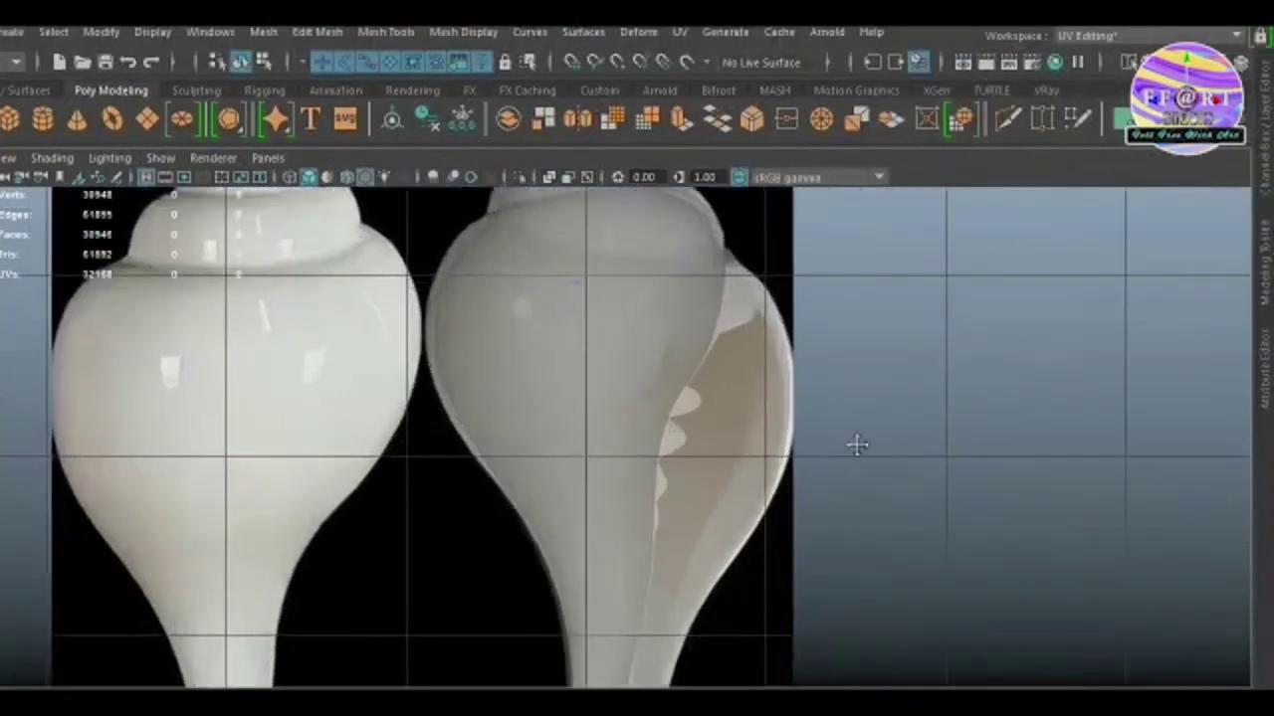
{"action": "scroll", "coordinate": [796, 488], "scroll_direction": "up", "scroll_amount": 3}
- Select the aperture-lip vertices and move them down and slightly outward to match the reference lip
{"action": "left_click", "coordinate": [739, 534]}
{"action": "key", "text": "F9"}
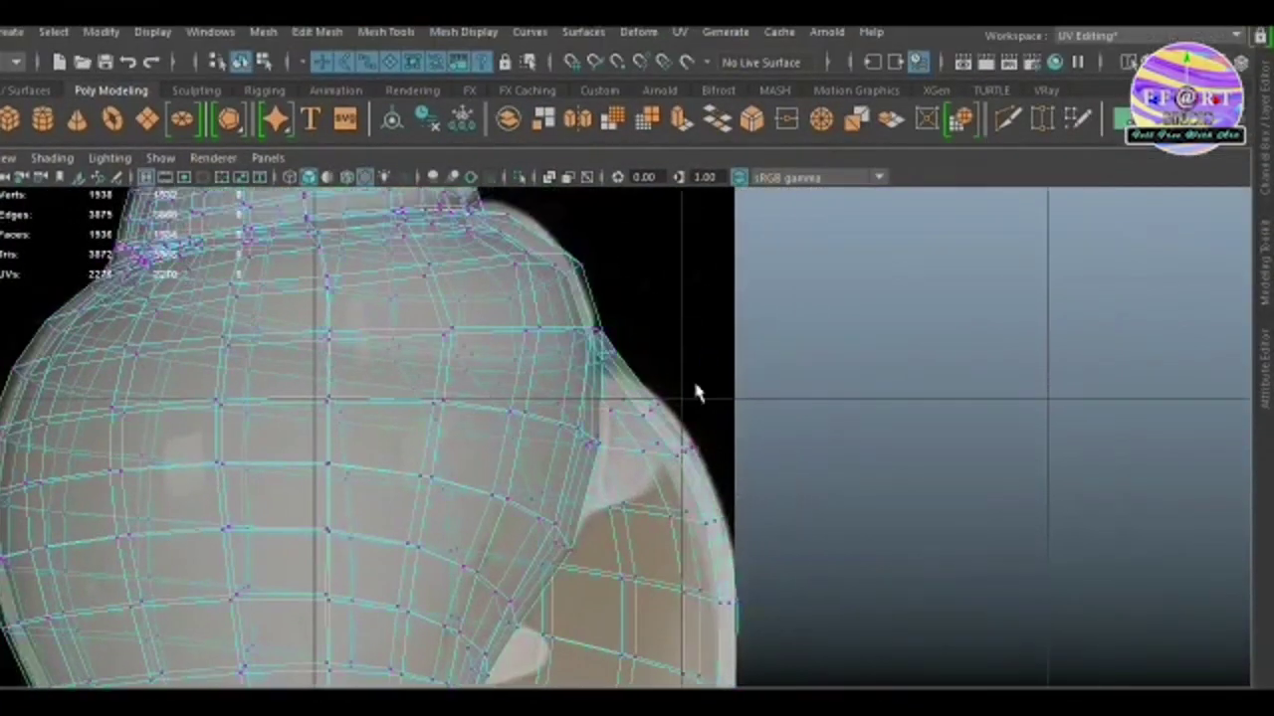
{"action": "scroll", "coordinate": [653, 381], "scroll_direction": "up", "scroll_amount": 2}
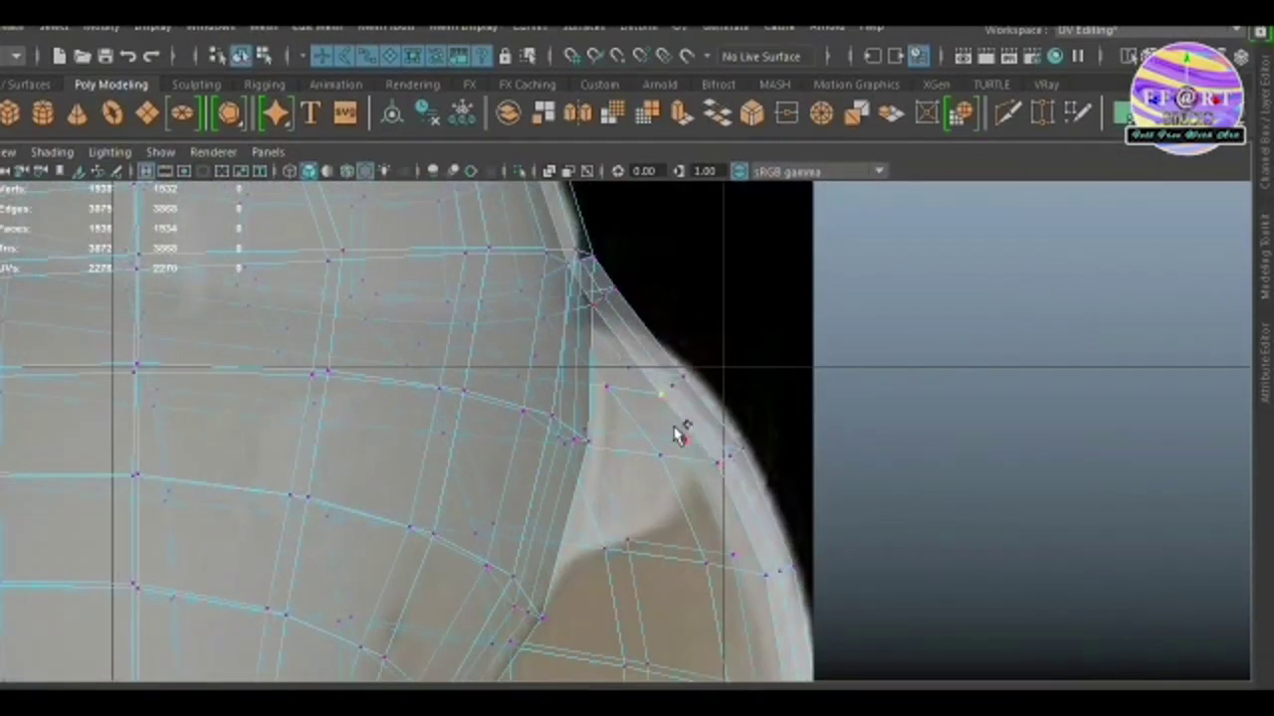
{"action": "left_click", "coordinate": [606, 387], "text": "shift"}
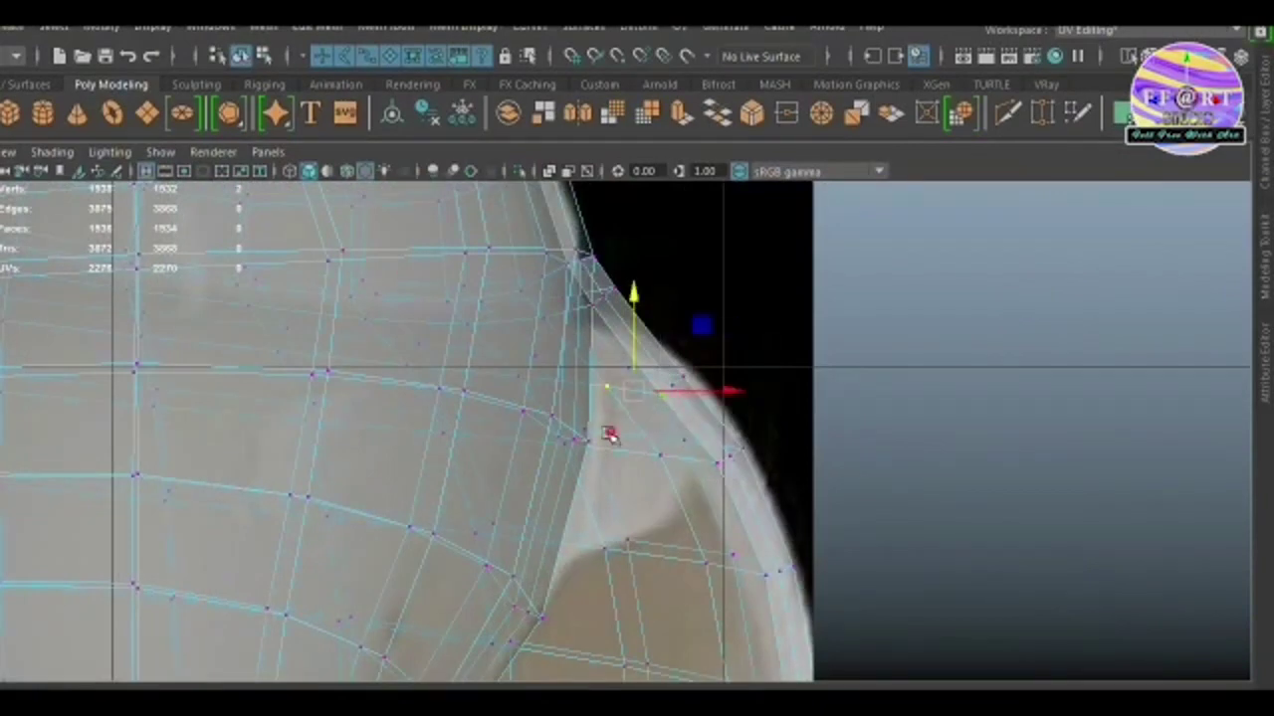
{"action": "left_click", "coordinate": [609, 435]}
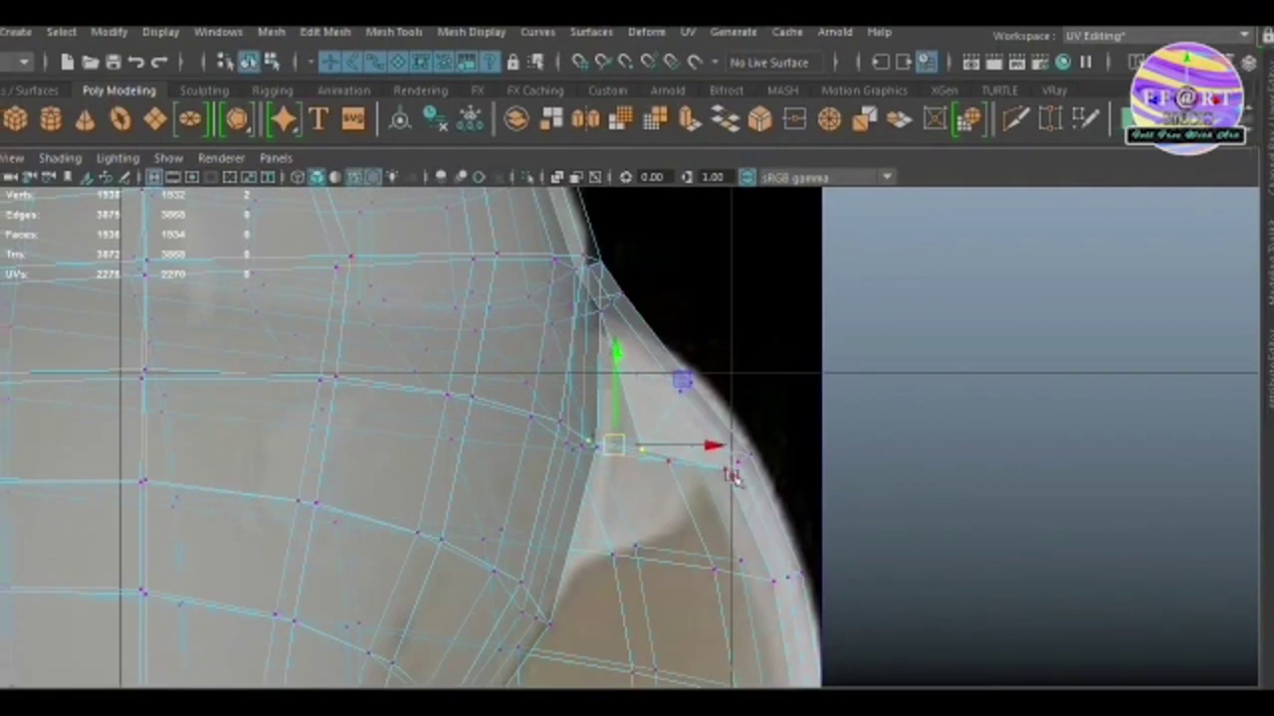
{"action": "key", "text": "w"}
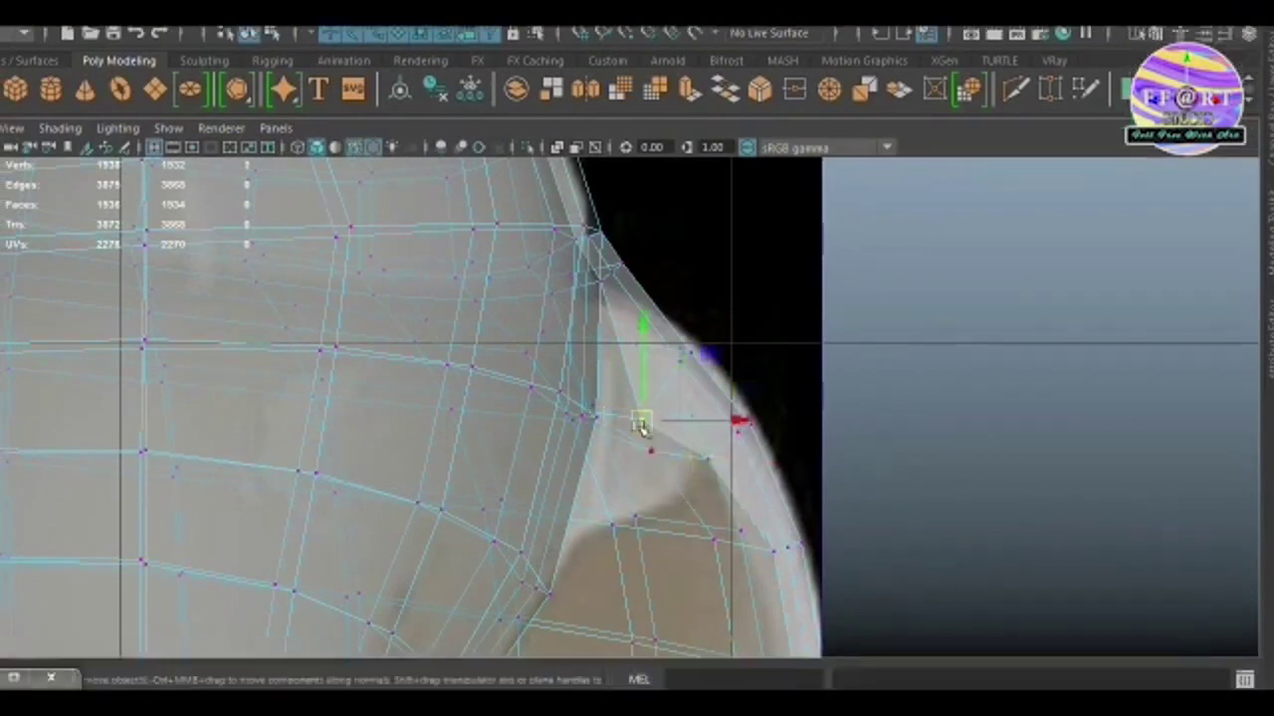
{"action": "left_click_drag", "start_coordinate": [641, 426], "coordinate": [594, 513]}
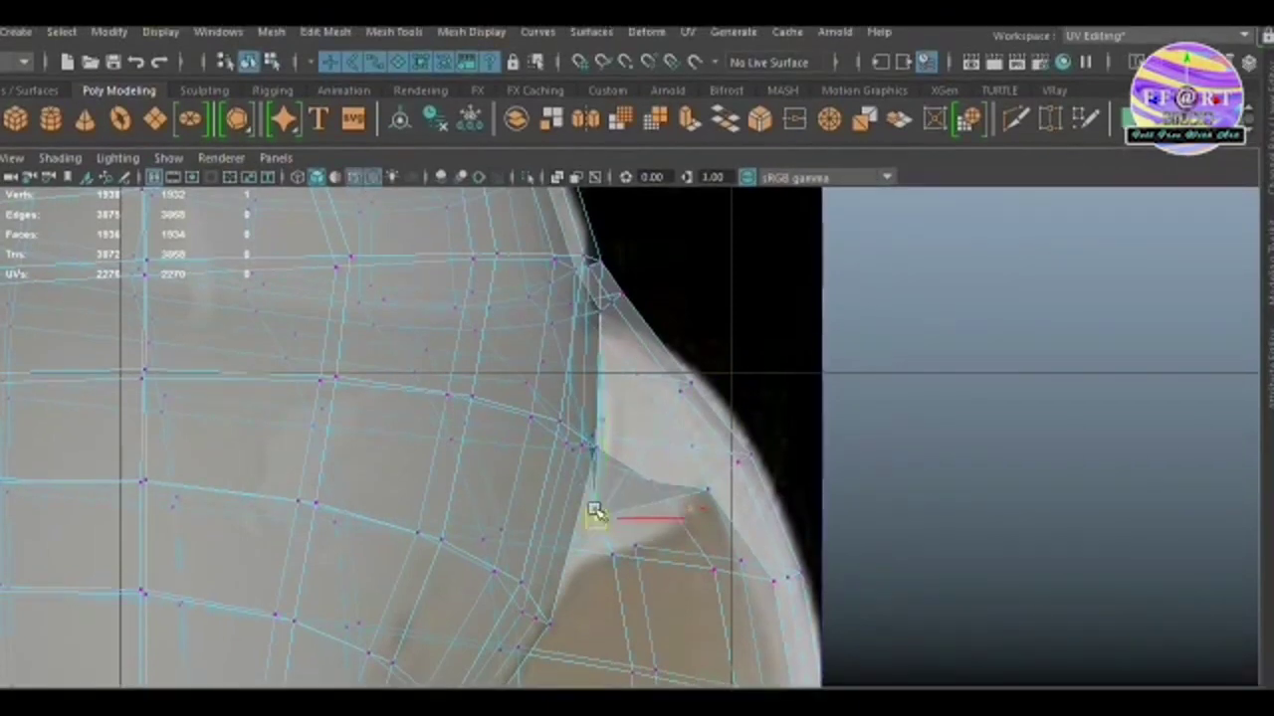
{"action": "left_click", "coordinate": [681, 392]}
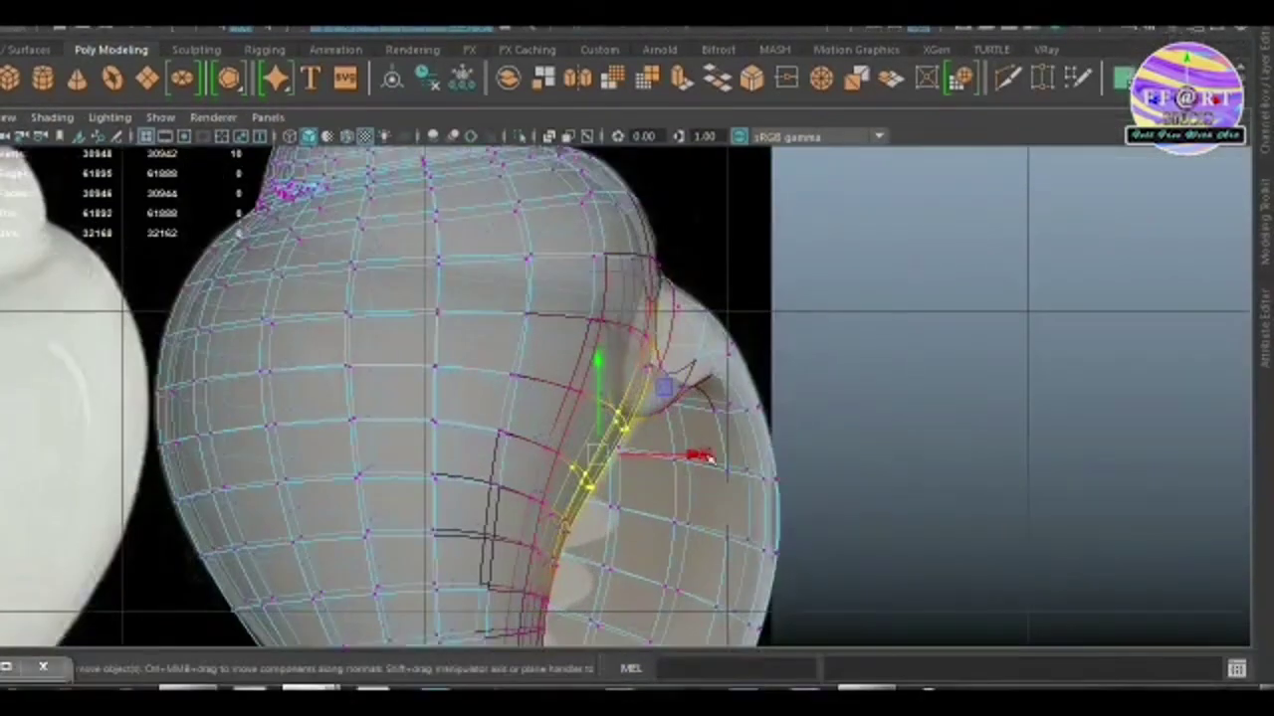
{"action": "left_click_drag", "start_coordinate": [709, 458], "coordinate": [710, 438]}
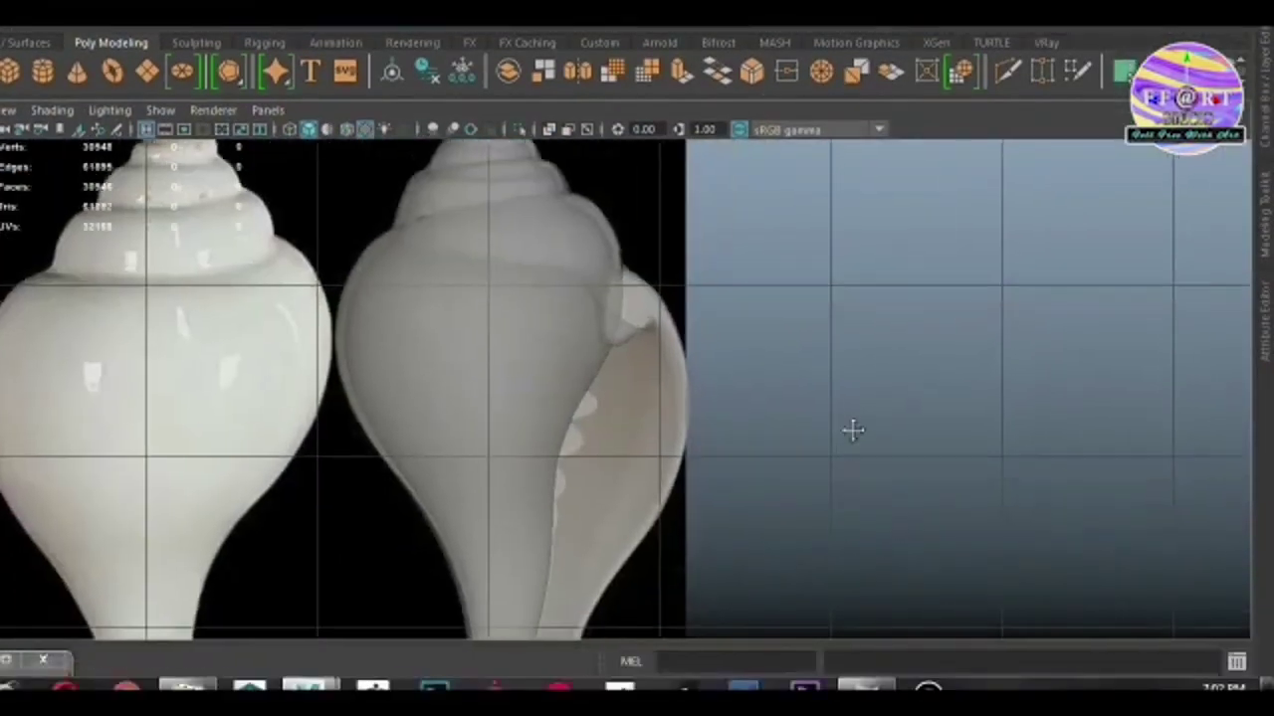
{"action": "mouse_move", "coordinate": [853, 430]}
{"action": "right_mouse_down", "text": "alt"}
{"action": "mouse_move", "coordinate": [788, 432]}
{"action": "mouse_move", "coordinate": [736, 415]}
{"action": "right_mouse_up", "text": "alt"}
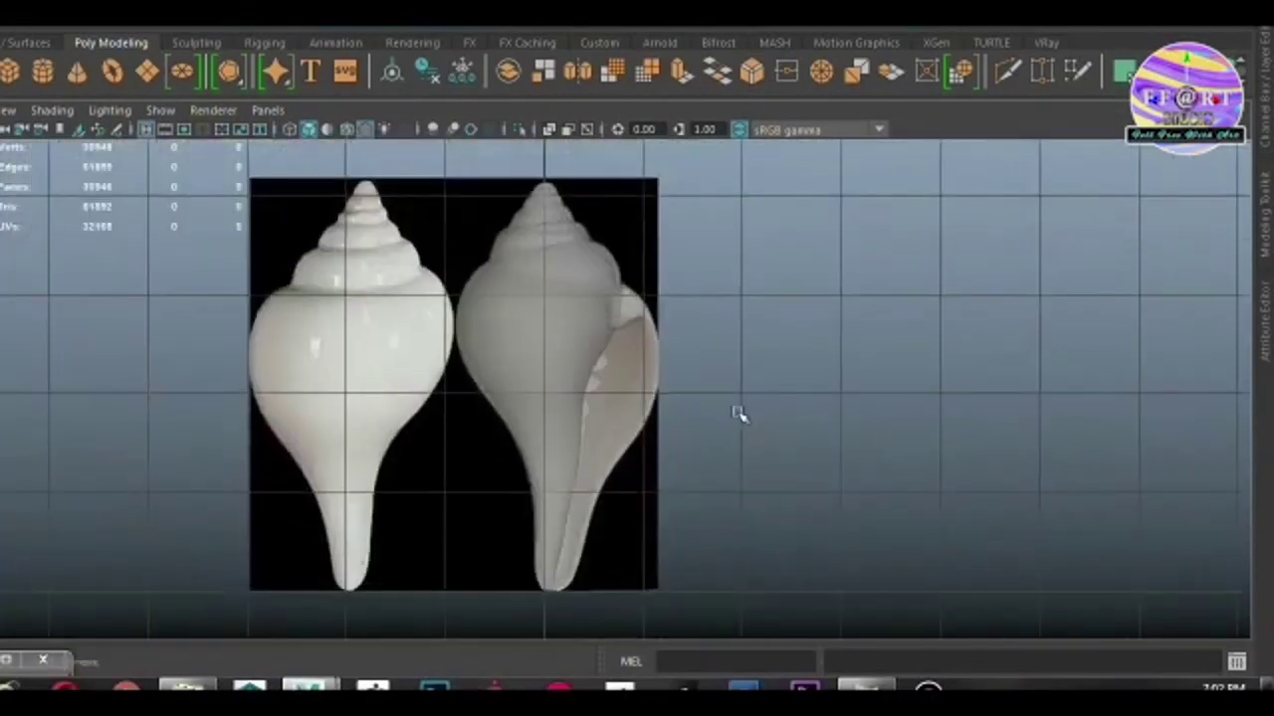
- Switch to perspective, select the shell, check its lambert1 material, and orbit to view the opening
{"action": "key", "text": "space"}
{"action": "left_click_drag", "start_coordinate": [769, 428], "coordinate": [763, 372]}
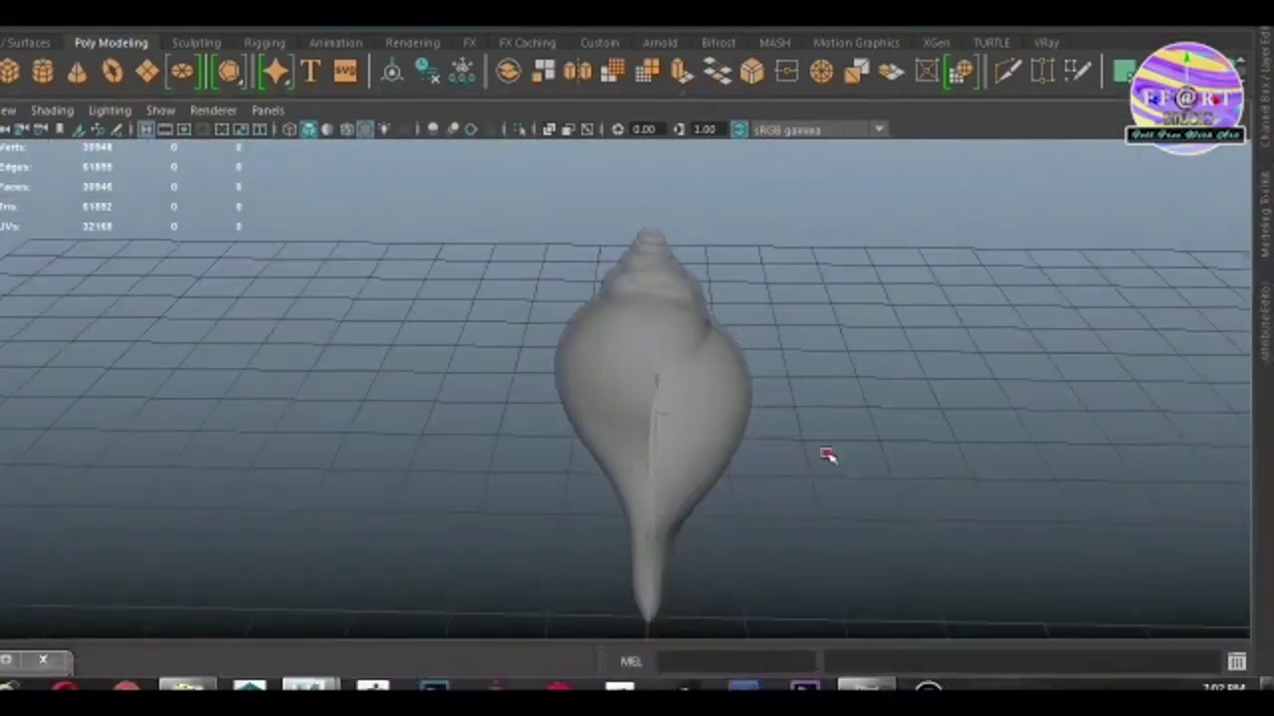
{"action": "left_click_drag", "start_coordinate": [719, 501], "coordinate": [686, 403], "text": "alt"}
{"action": "left_click", "coordinate": [686, 403]}
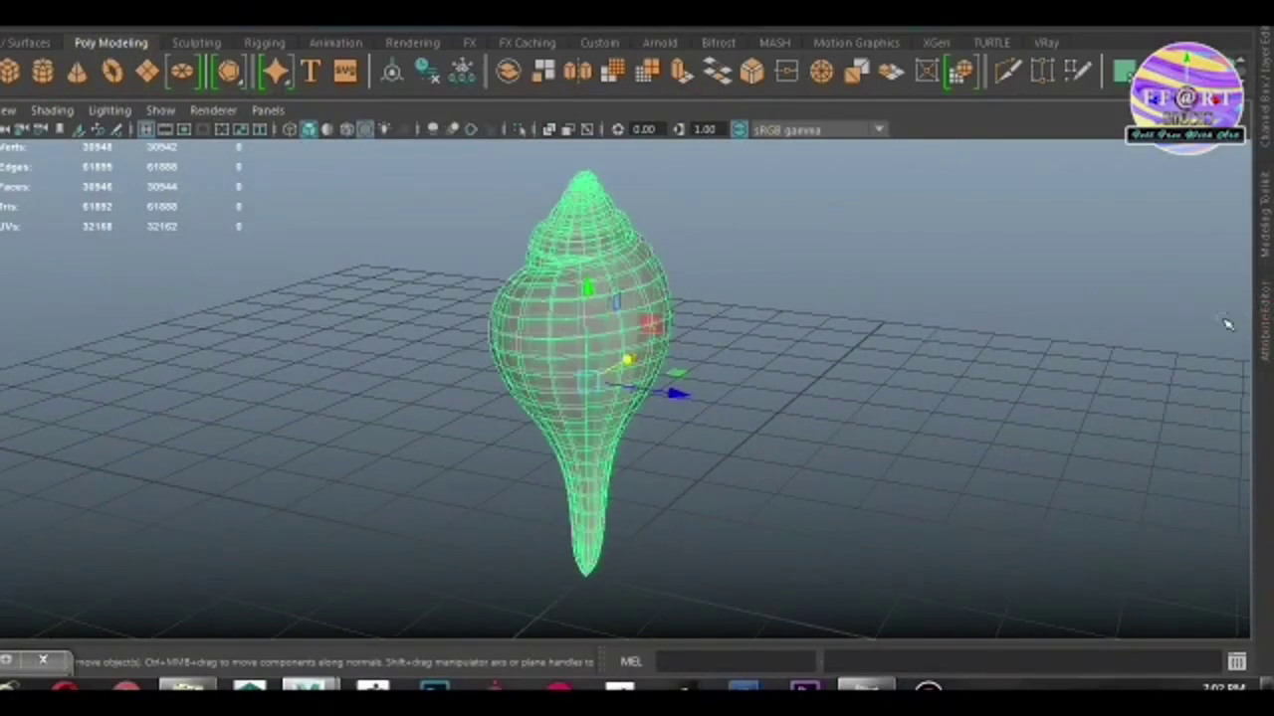
{"action": "left_click", "coordinate": [1265, 339]}
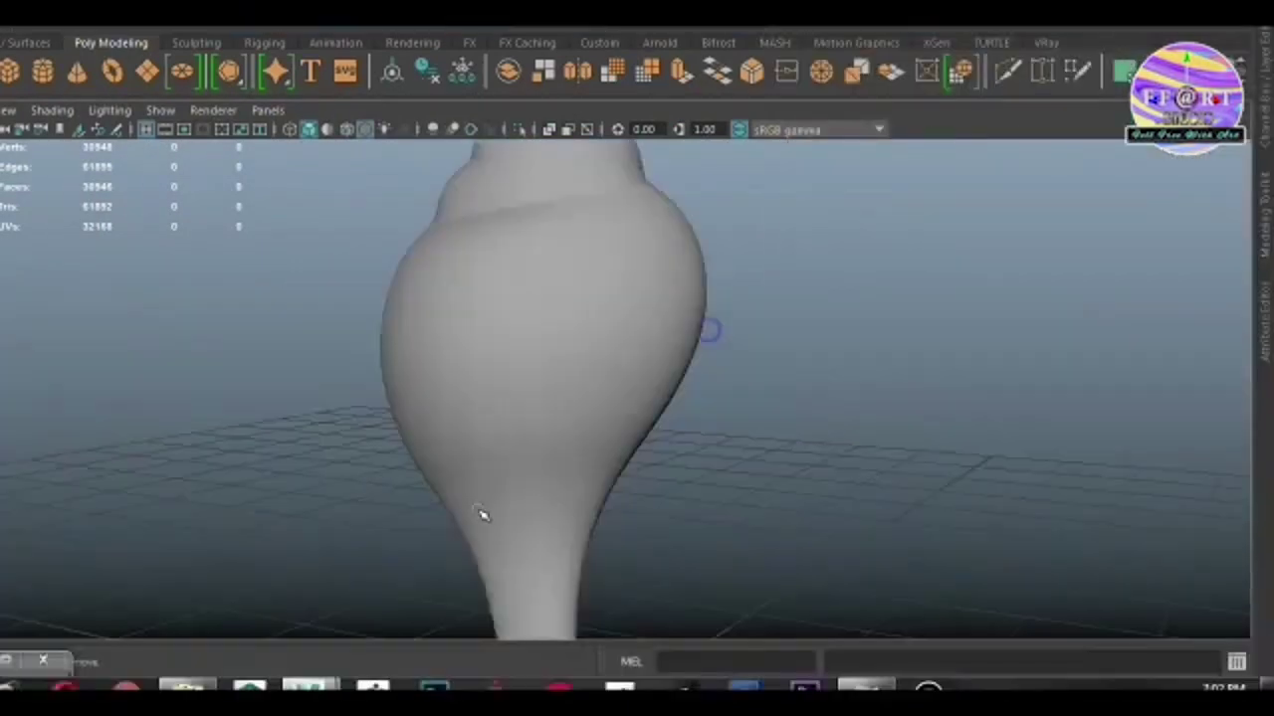
{"action": "mouse_move", "coordinate": [481, 515]}
{"action": "left_mouse_down", "text": "alt"}
{"action": "mouse_move", "coordinate": [561, 449]}
{"action": "mouse_move", "coordinate": [498, 438]}
{"action": "mouse_move", "coordinate": [662, 441]}
{"action": "mouse_move", "coordinate": [685, 472]}
{"action": "left_mouse_up", "text": "alt"}
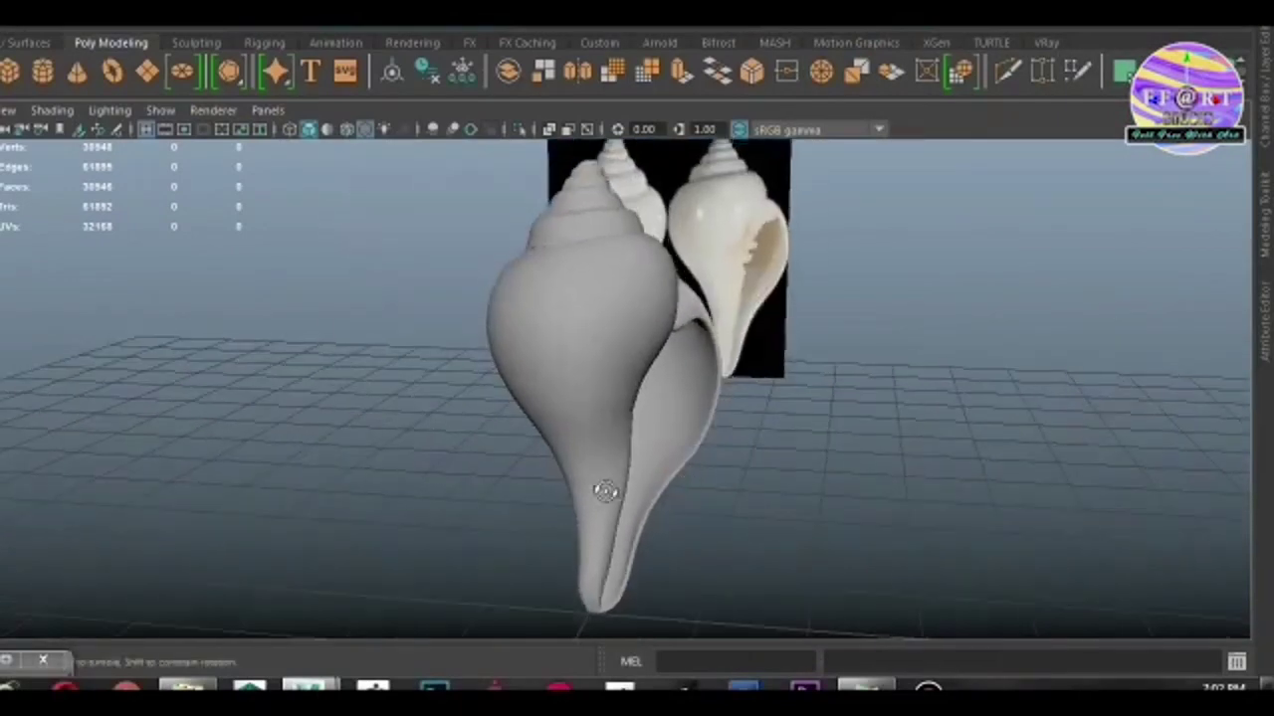
{"action": "left_click_drag", "start_coordinate": [605, 490], "coordinate": [702, 520], "text": "alt"}
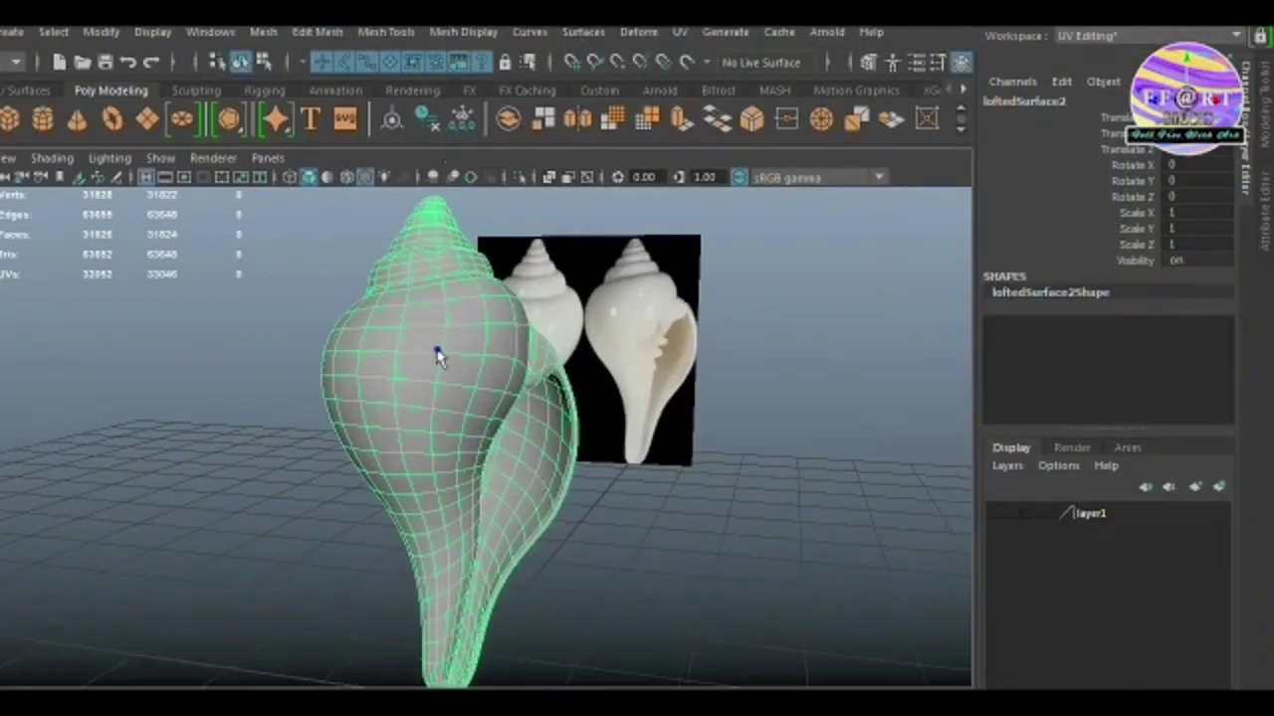
- Select two edge loops across the aperture and bevel them, adjusting the Fraction value
{"action": "right_click_drag", "start_coordinate": [816, 193], "coordinate": [816, 137]}
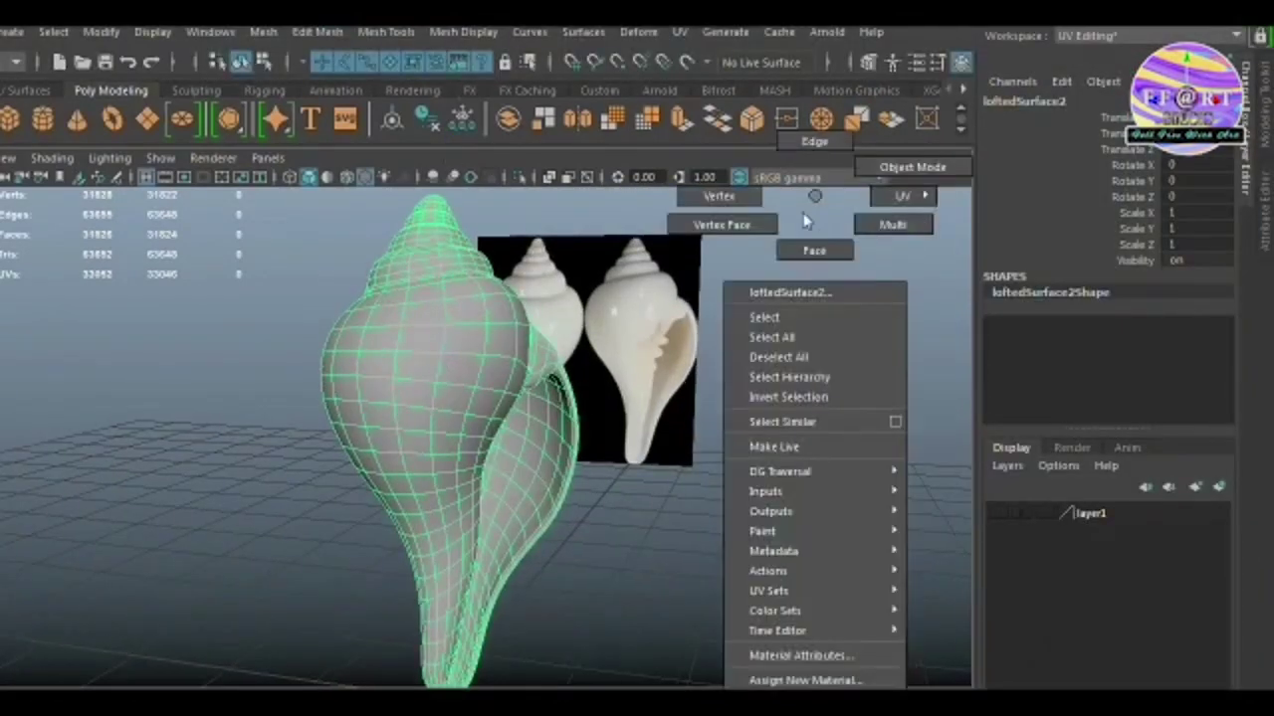
{"action": "scroll", "coordinate": [518, 426], "scroll_direction": "up", "scroll_amount": 3}
{"action": "double_click", "coordinate": [517, 430]}
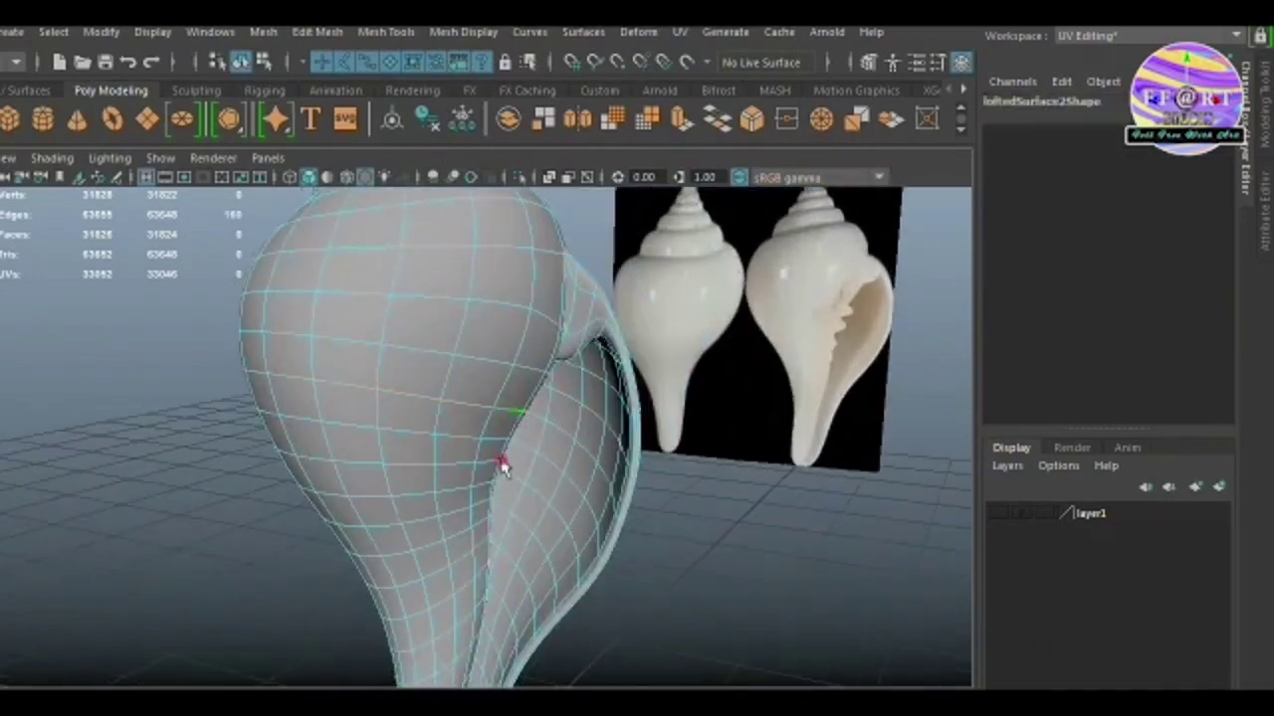
{"action": "left_click_drag", "start_coordinate": [505, 464], "coordinate": [504, 500], "text": "alt"}
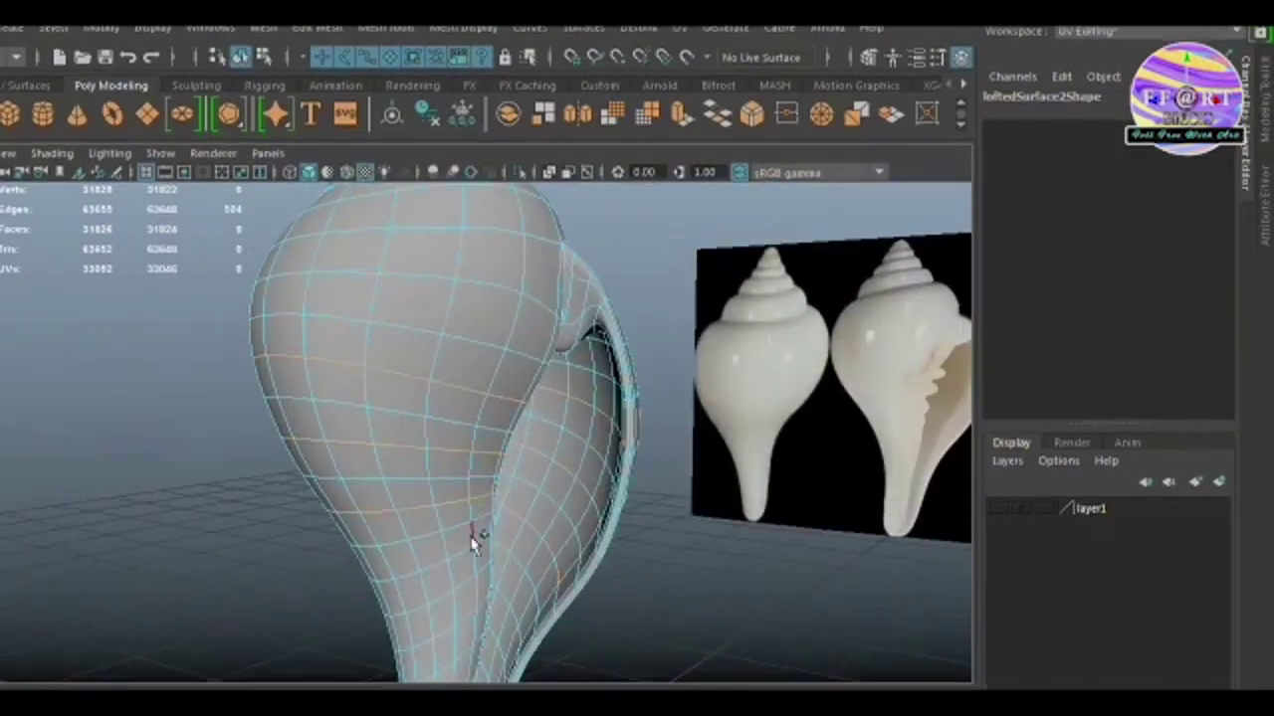
{"action": "double_click", "coordinate": [452, 315], "text": "shift"}
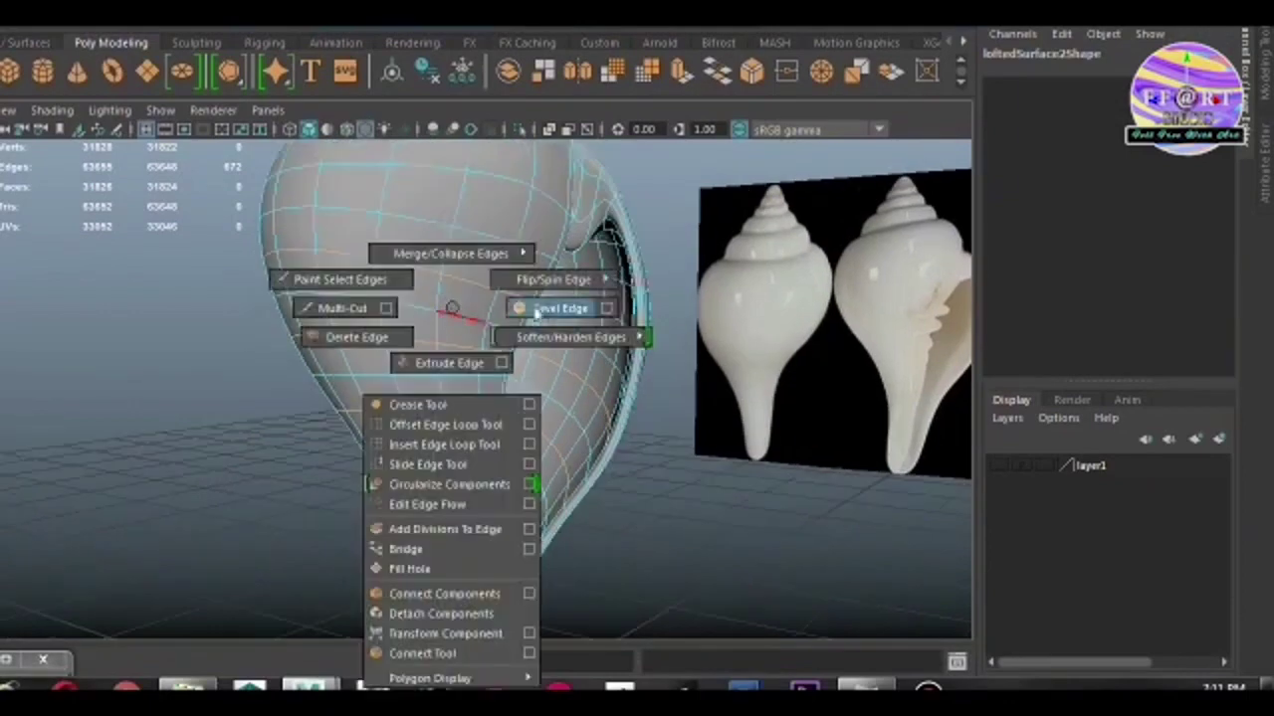
{"action": "right_click_drag", "start_coordinate": [453, 314], "coordinate": [550, 311], "text": "shift"}
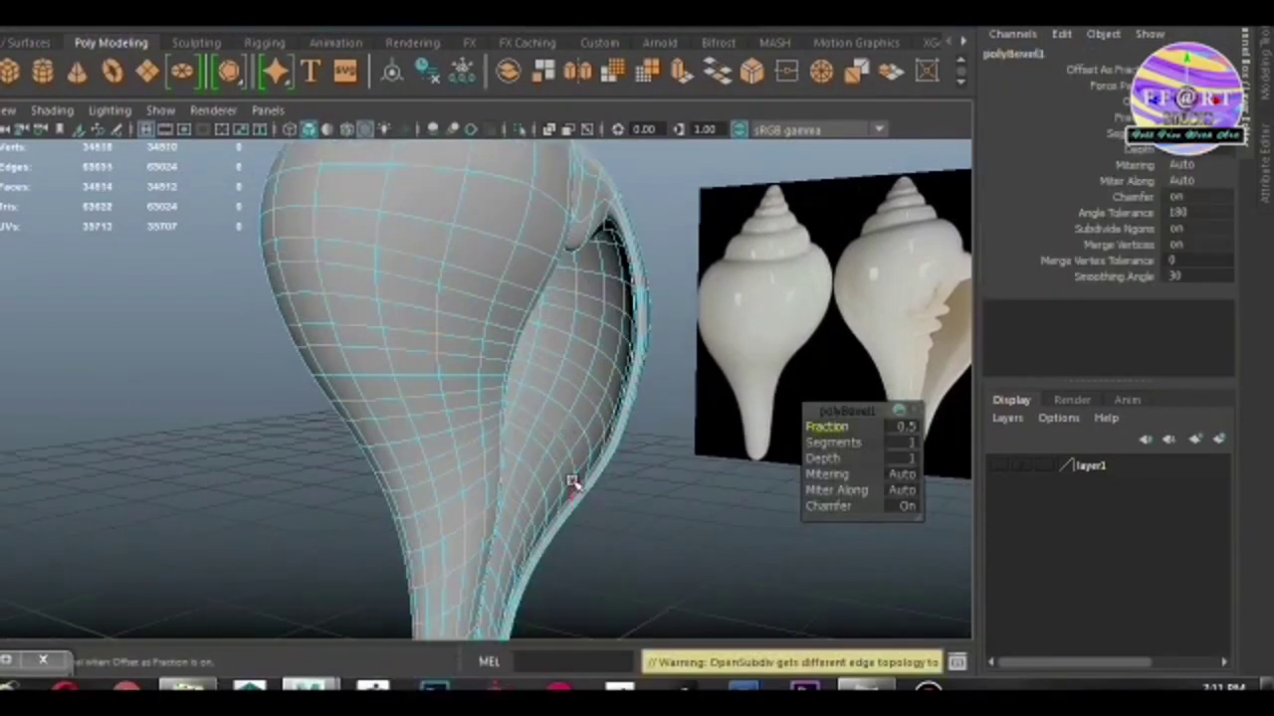
{"action": "left_click", "coordinate": [910, 427]}
{"action": "type", "text": "0.3"}
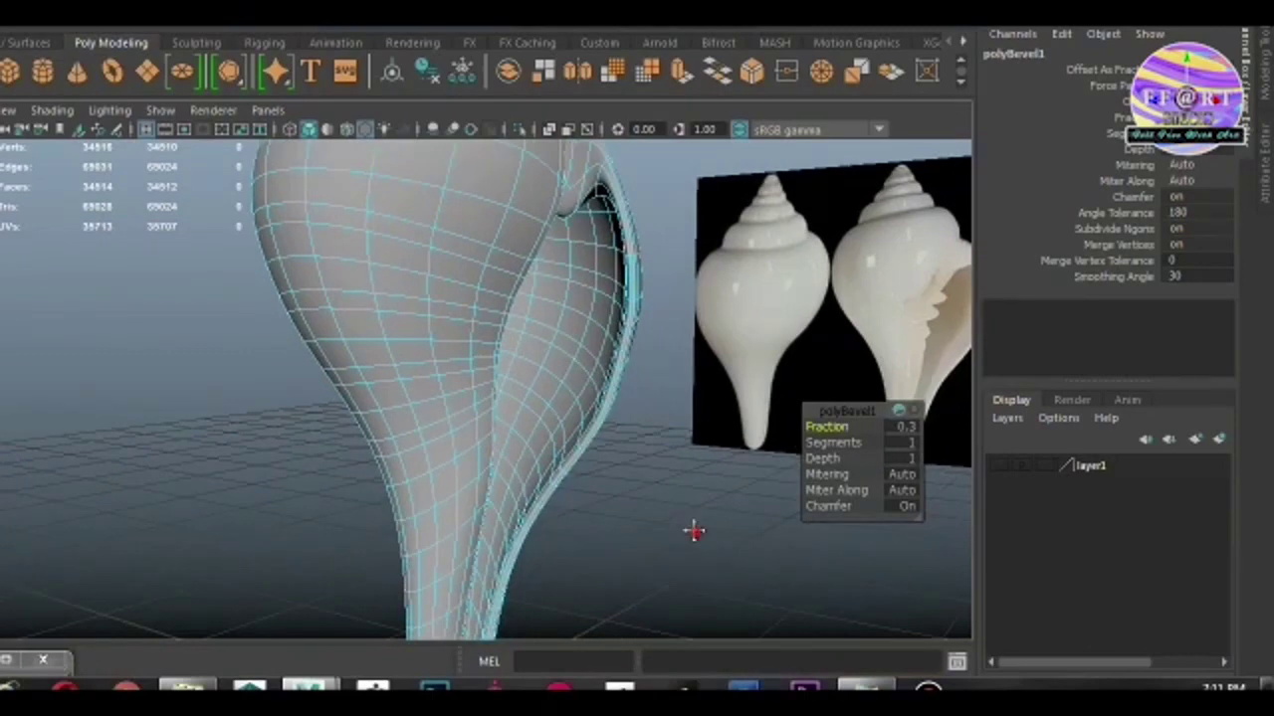
- Select faces near the aperture and extrude them to form the ridged teeth
{"action": "right_click_drag", "start_coordinate": [441, 199], "coordinate": [443, 249]}
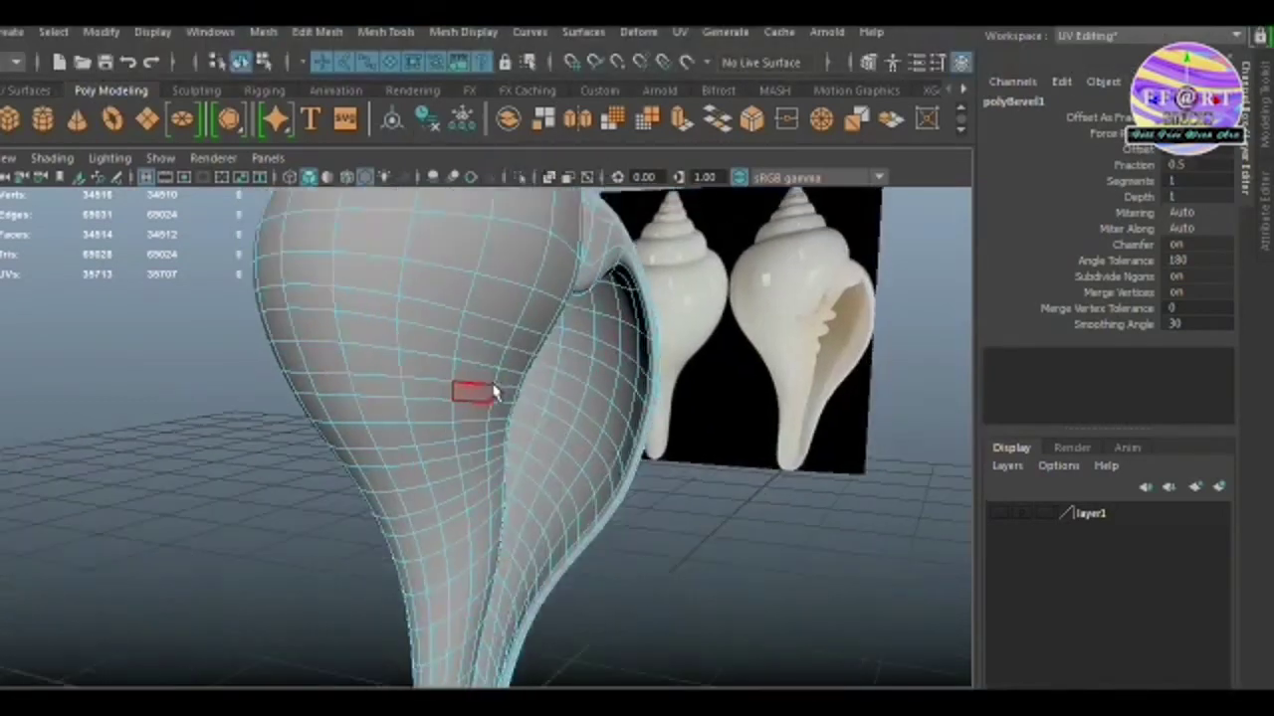
{"action": "left_click", "coordinate": [492, 391]}
{"action": "left_click_drag", "start_coordinate": [492, 391], "coordinate": [533, 366], "text": "alt"}
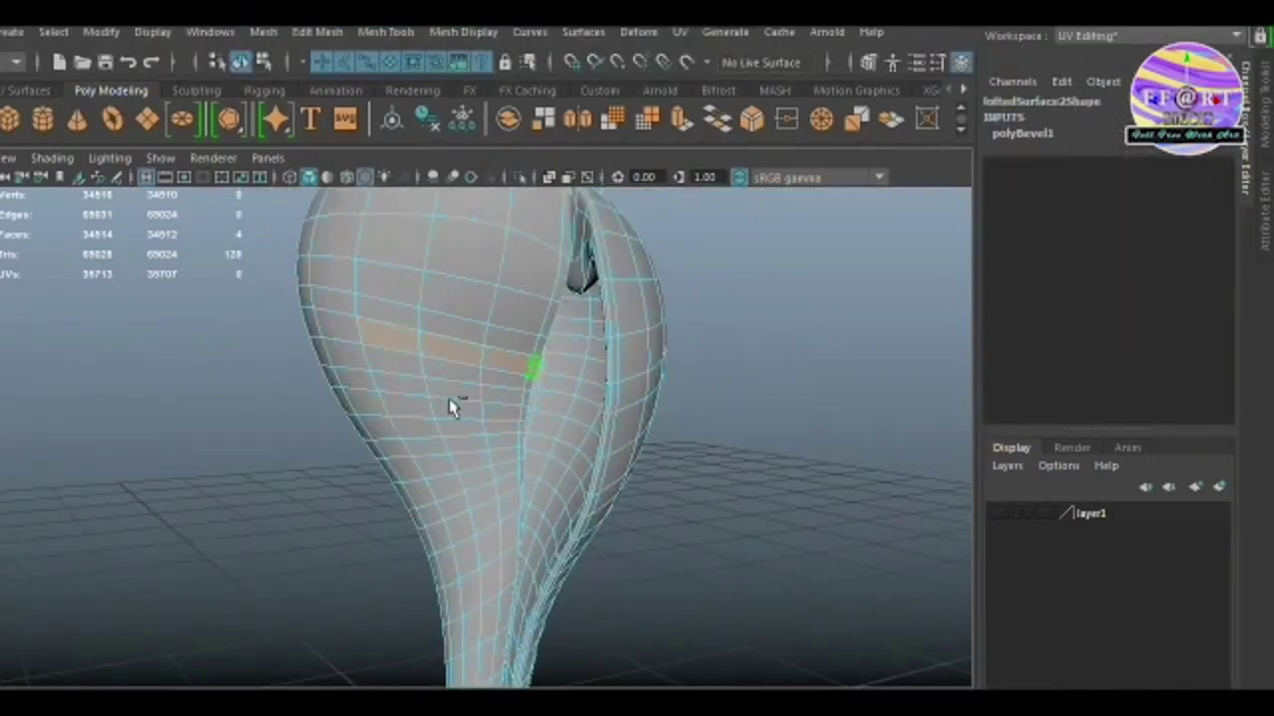
{"action": "left_click_drag", "start_coordinate": [503, 438], "coordinate": [494, 448], "text": "alt"}
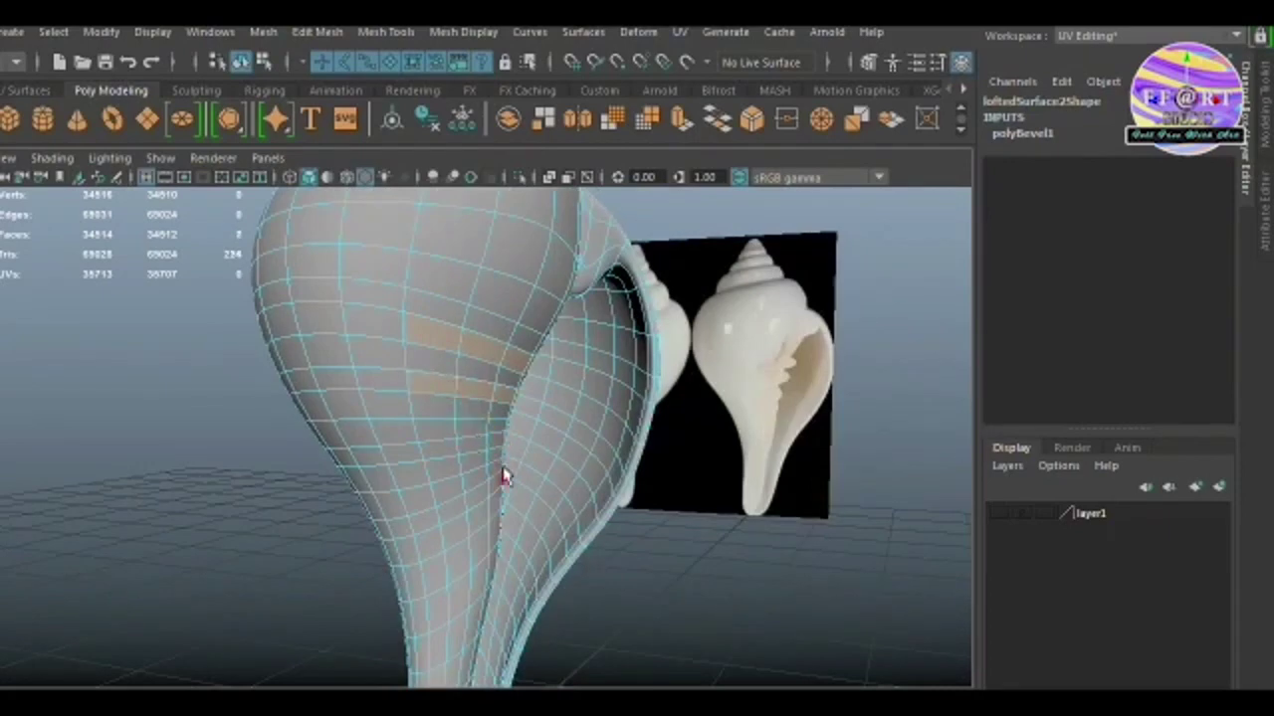
{"action": "mouse_move", "coordinate": [452, 487]}
{"action": "left_mouse_down", "text": "alt"}
{"action": "mouse_move", "coordinate": [467, 443]}
{"action": "mouse_move", "coordinate": [518, 443]}
{"action": "left_mouse_up", "text": "alt"}
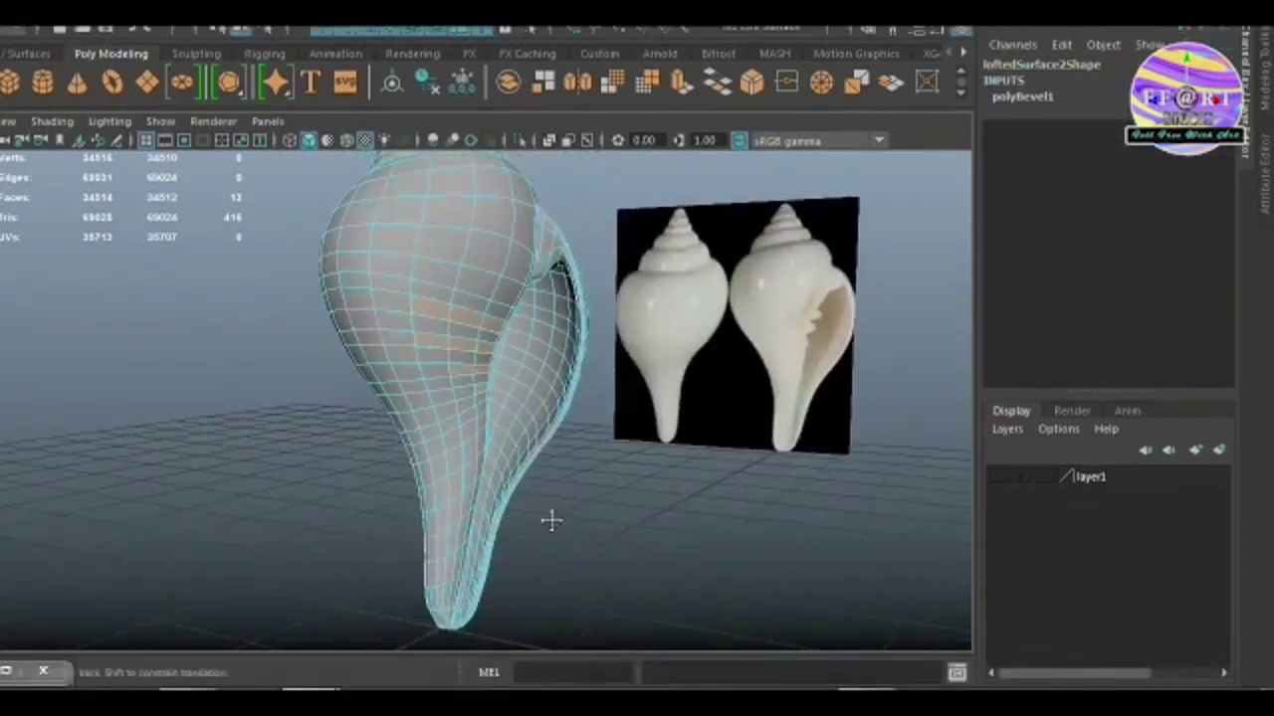
{"action": "mouse_move", "coordinate": [551, 519]}
{"action": "left_mouse_down", "text": "alt"}
{"action": "mouse_move", "coordinate": [555, 529]}
{"action": "mouse_move", "coordinate": [540, 463]}
{"action": "left_mouse_up", "text": "alt"}
{"action": "scroll", "coordinate": [483, 356], "scroll_direction": "up", "scroll_amount": 3}
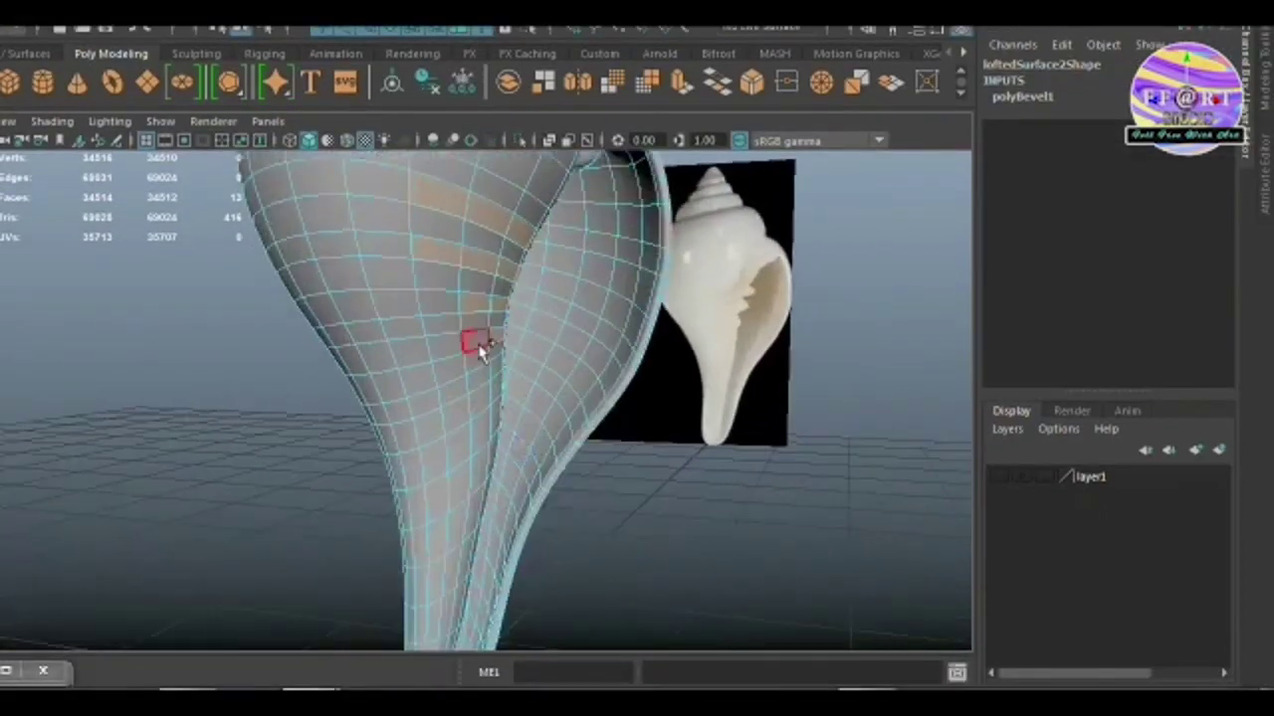
{"action": "left_click_drag", "start_coordinate": [509, 510], "coordinate": [481, 494], "text": "alt"}
{"action": "key", "text": "ctrl+e"}
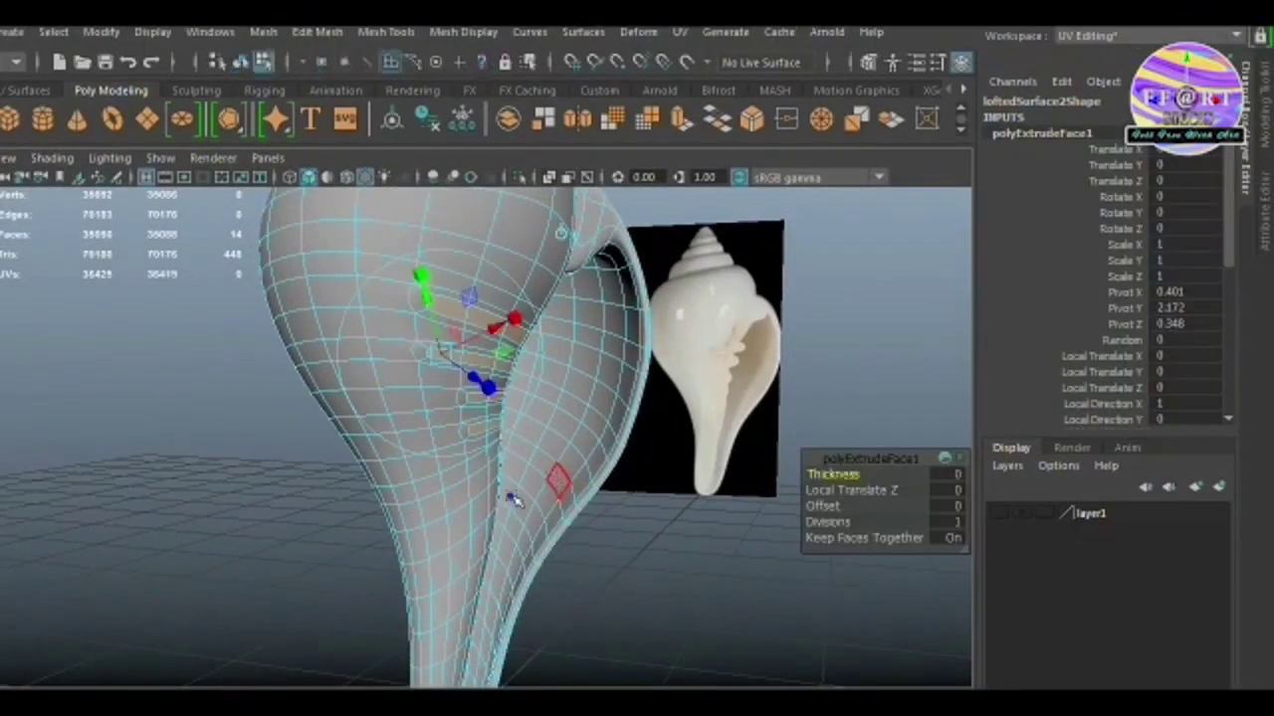
{"action": "left_click_drag", "start_coordinate": [560, 483], "coordinate": [481, 491], "text": "alt"}
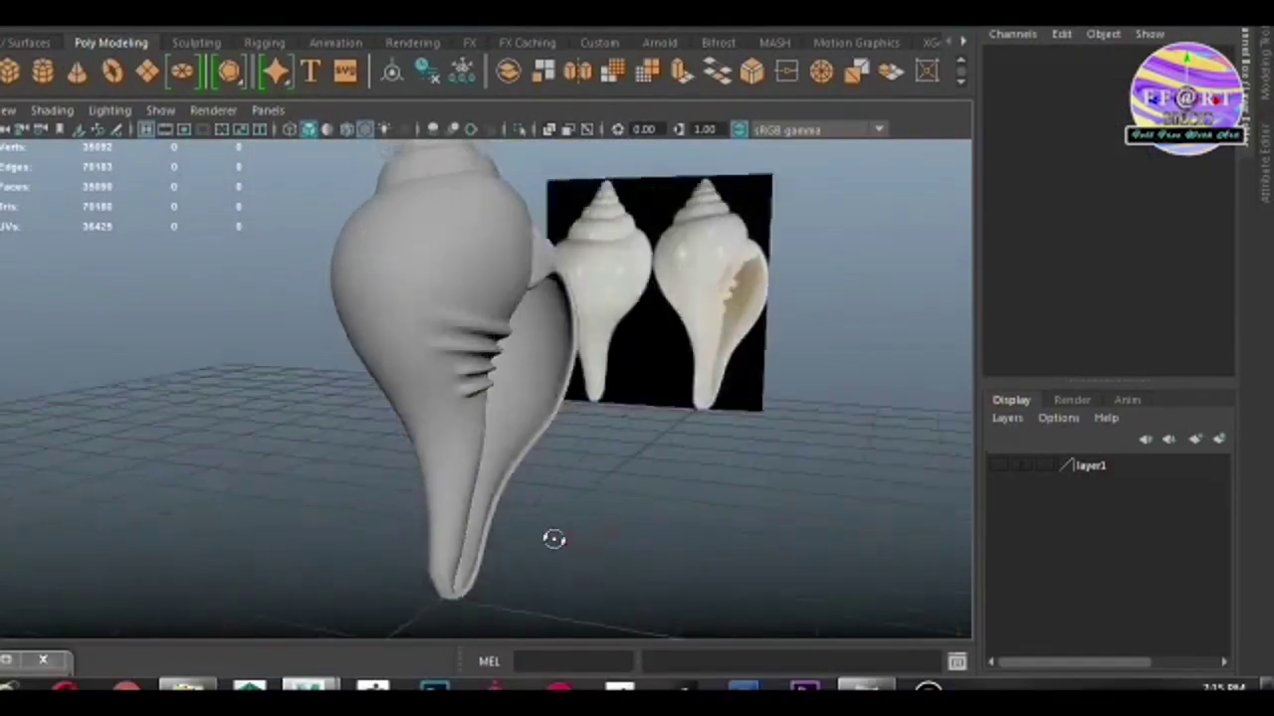
- Select the shell and frame it in the viewport
{"action": "scroll", "coordinate": [555, 537], "scroll_direction": "up", "scroll_amount": 5}
{"action": "left_click", "coordinate": [455, 446]}
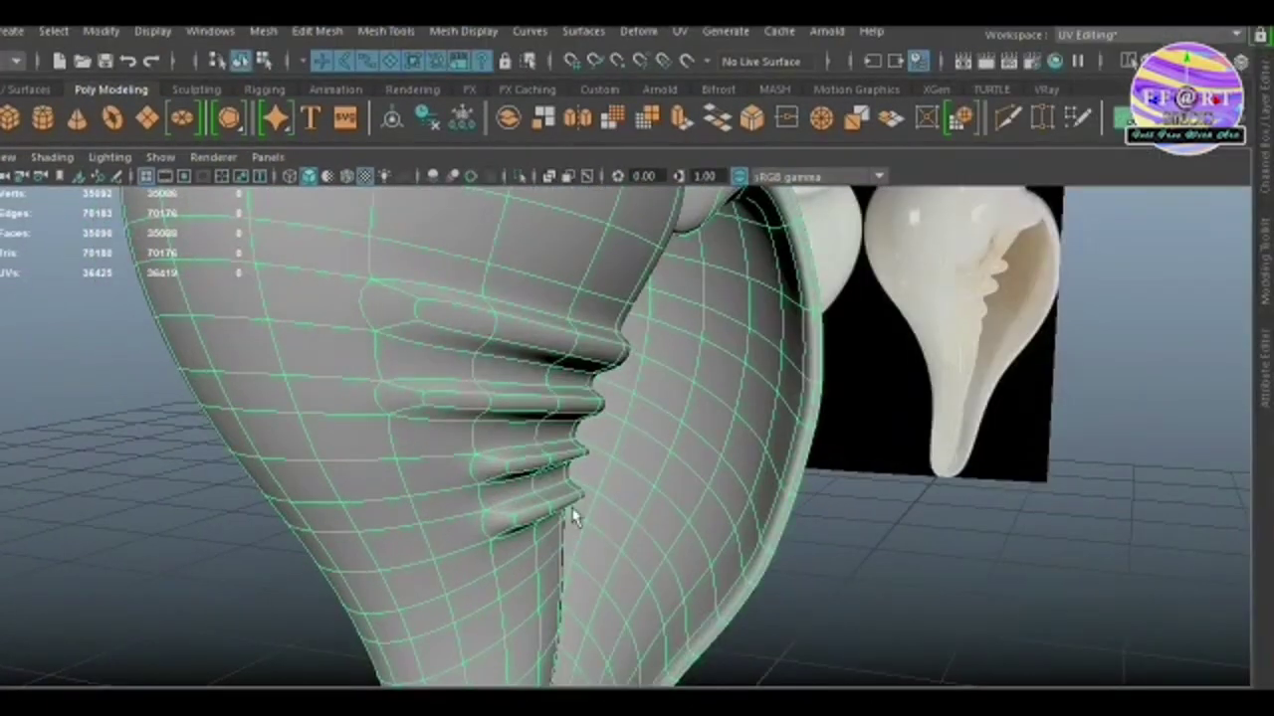
{"action": "right_click_drag", "start_coordinate": [425, 207], "coordinate": [335, 219]}
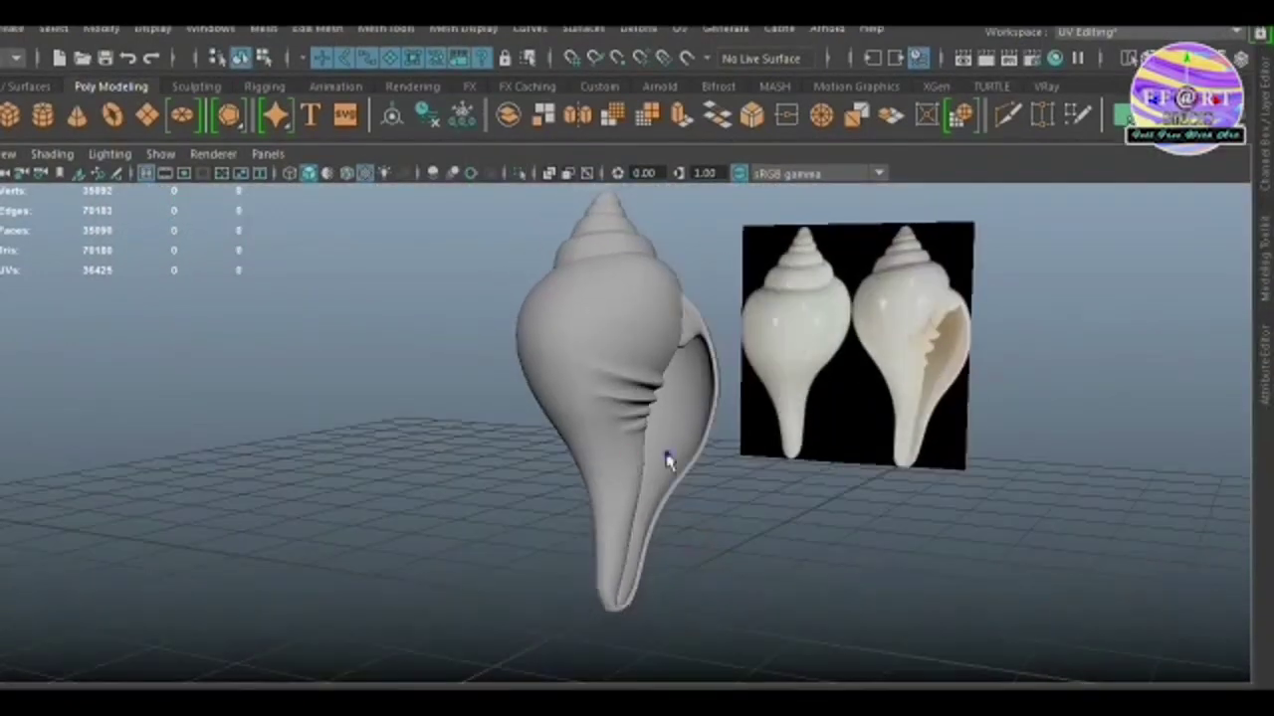
{"action": "left_click", "coordinate": [670, 455]}
{"action": "key", "text": "f"}
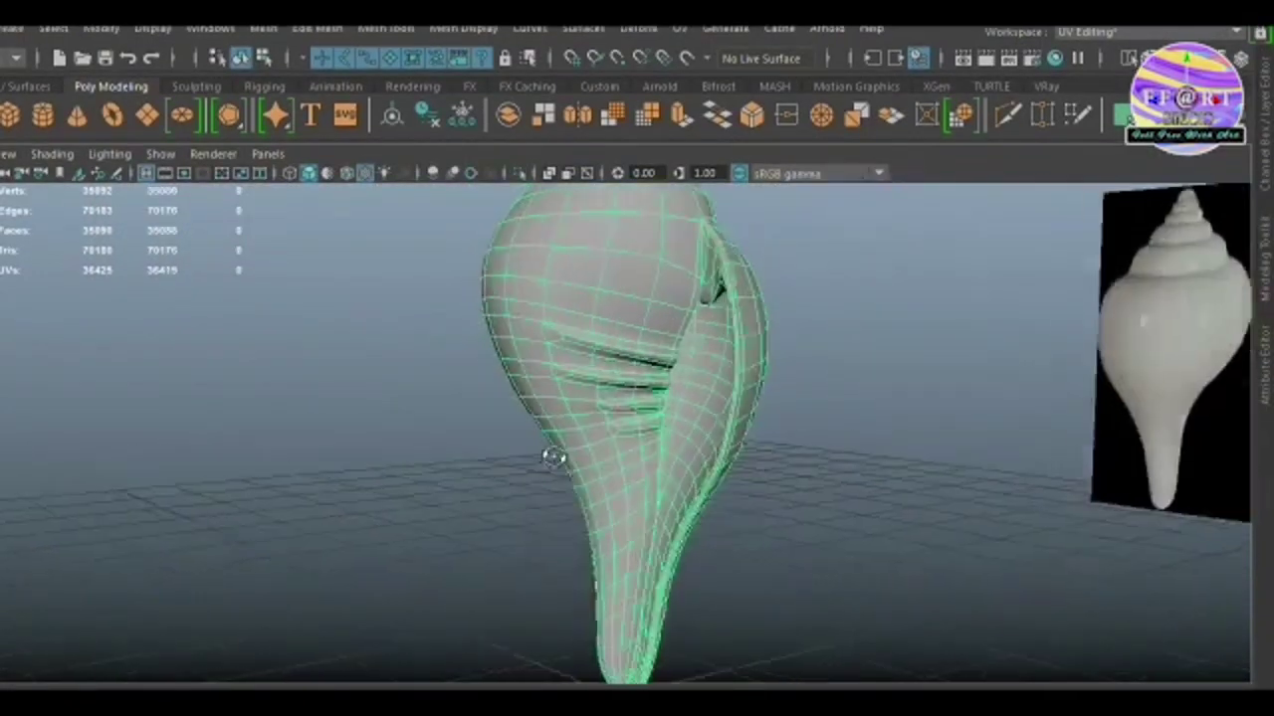
- Orbit to the front and insert an edge loop slid along the seam beside the ridges
{"action": "left_click_drag", "start_coordinate": [675, 535], "coordinate": [730, 526], "text": "alt"}
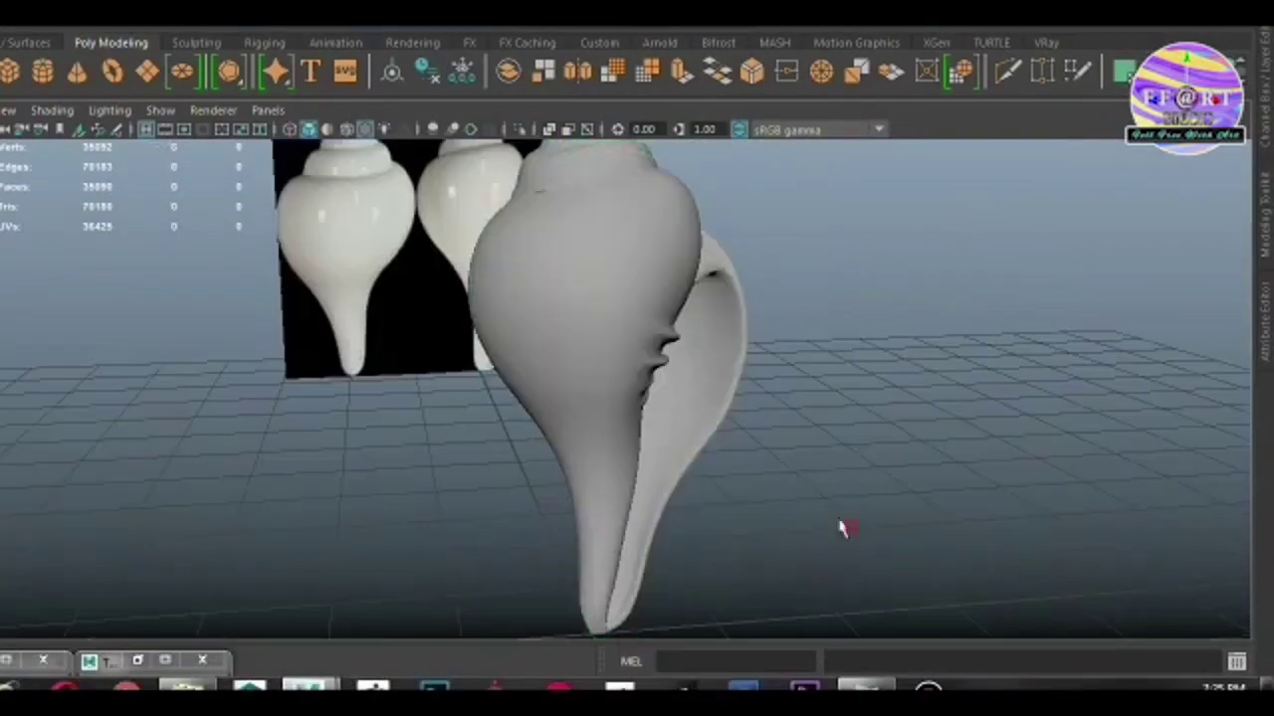
{"action": "left_click_drag", "start_coordinate": [842, 521], "coordinate": [753, 546], "text": "alt"}
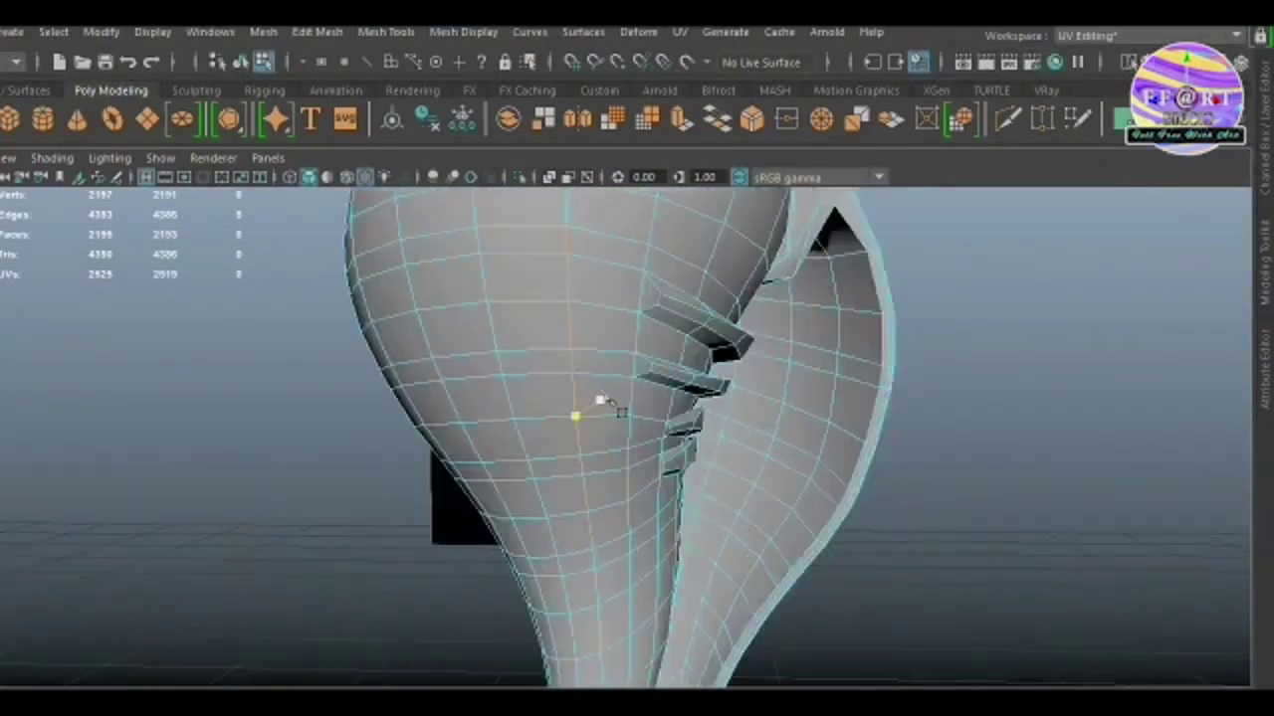
{"action": "double_click", "coordinate": [577, 408]}
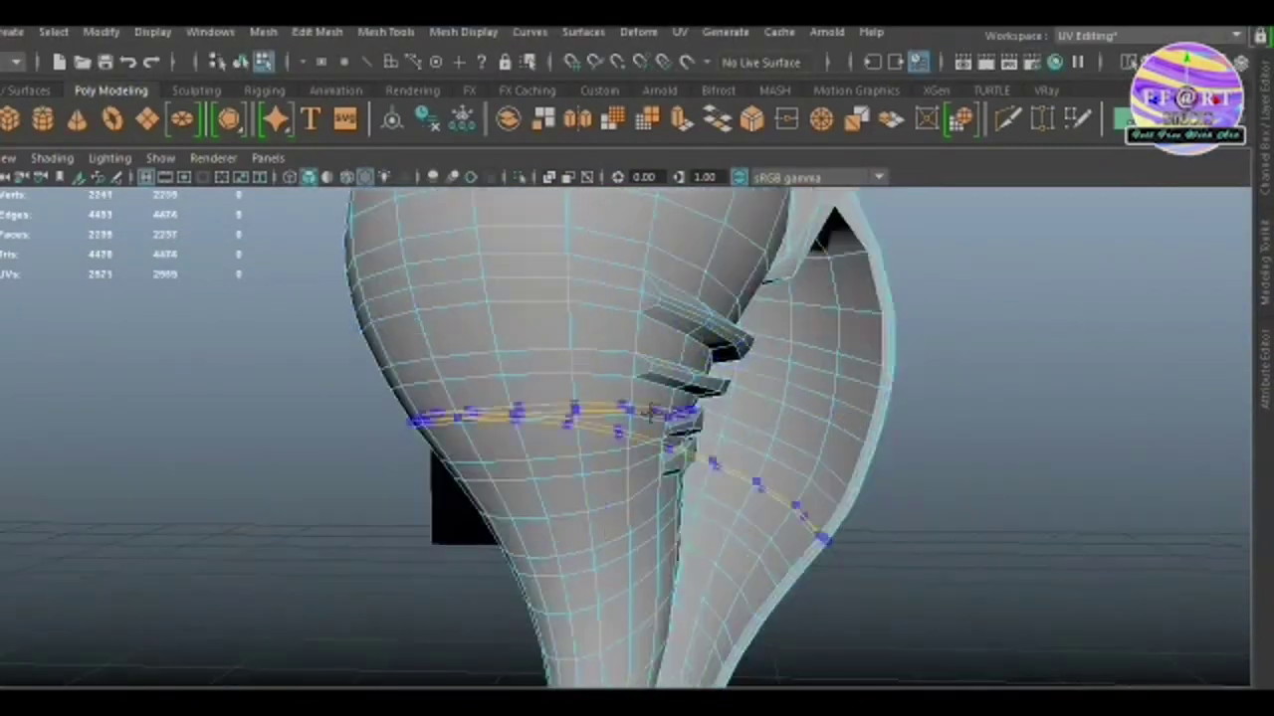
{"action": "left_click_drag", "start_coordinate": [652, 411], "coordinate": [672, 498]}
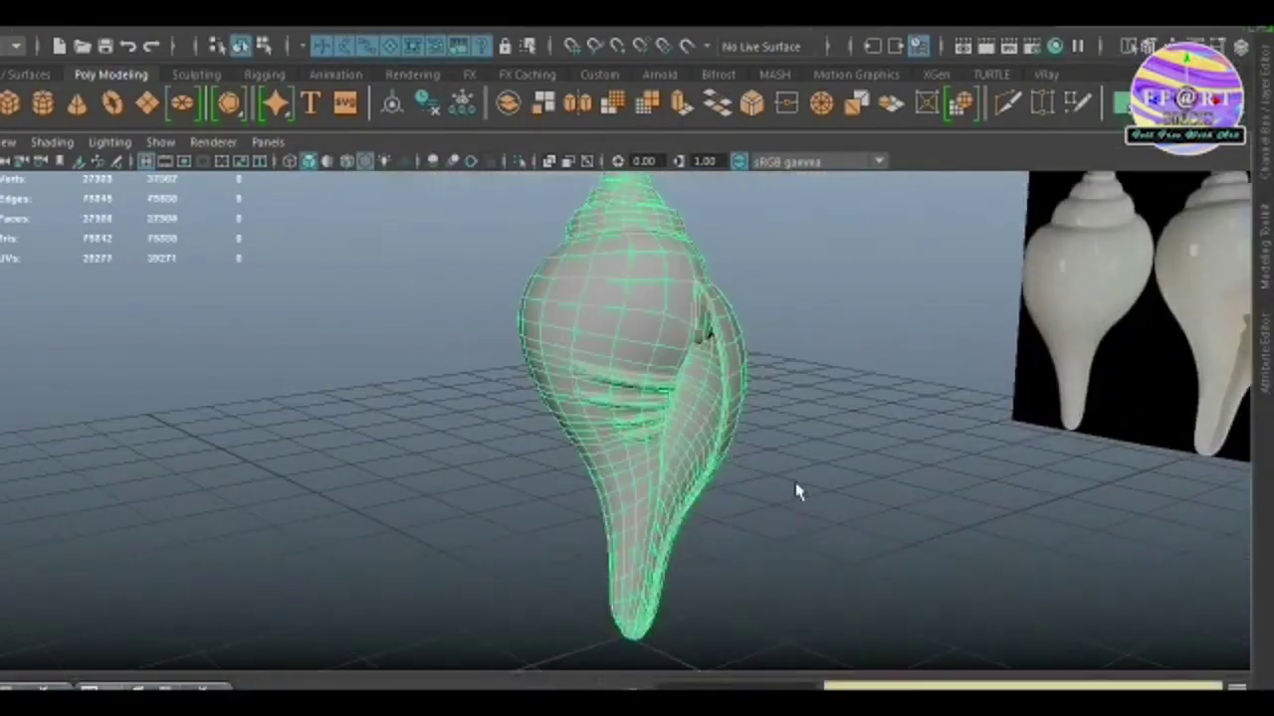
{"action": "mouse_move", "coordinate": [796, 491]}
{"action": "left_mouse_down", "text": "alt"}
{"action": "mouse_move", "coordinate": [701, 487]}
{"action": "mouse_move", "coordinate": [706, 535]}
{"action": "mouse_move", "coordinate": [662, 529]}
{"action": "left_mouse_up", "text": "alt"}
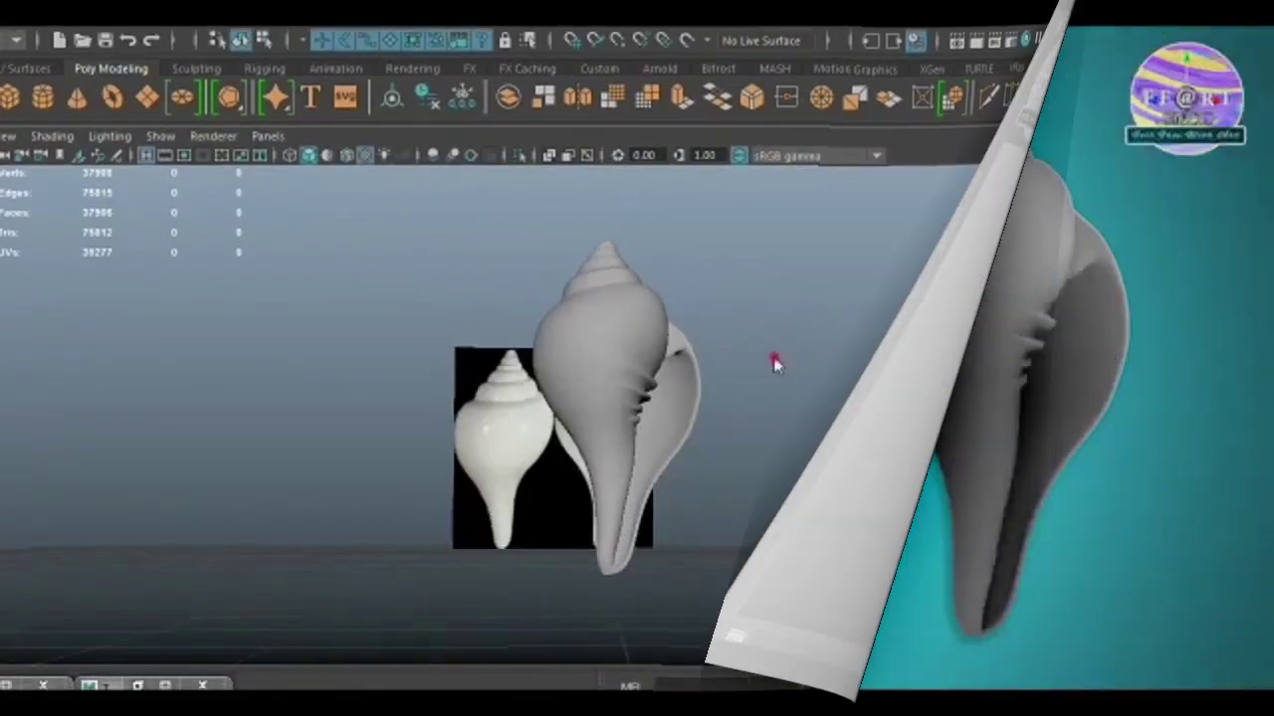